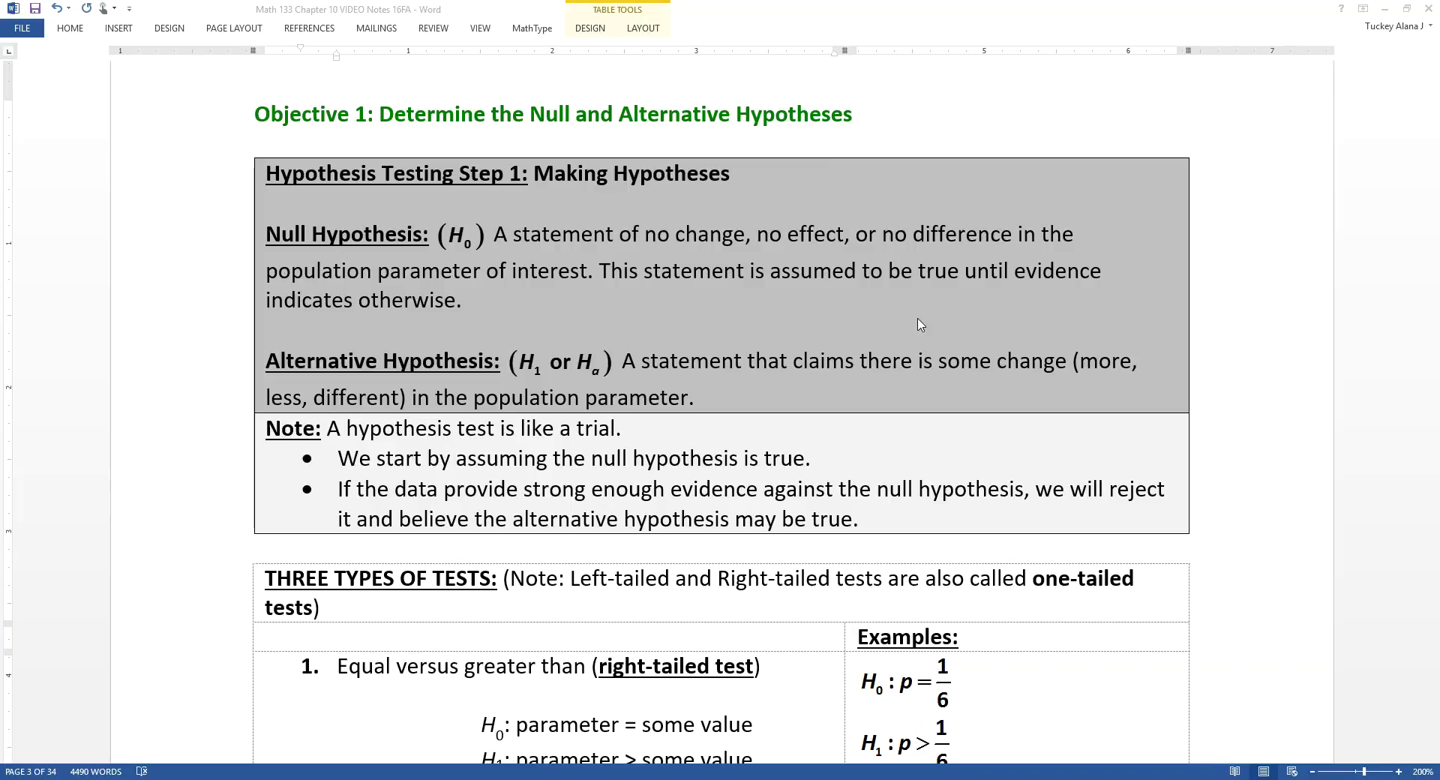
# Scroll down to page 256's Example 1 and its part a) AML delivery-cost question
pyautogui.scroll(-4, 900, 360)
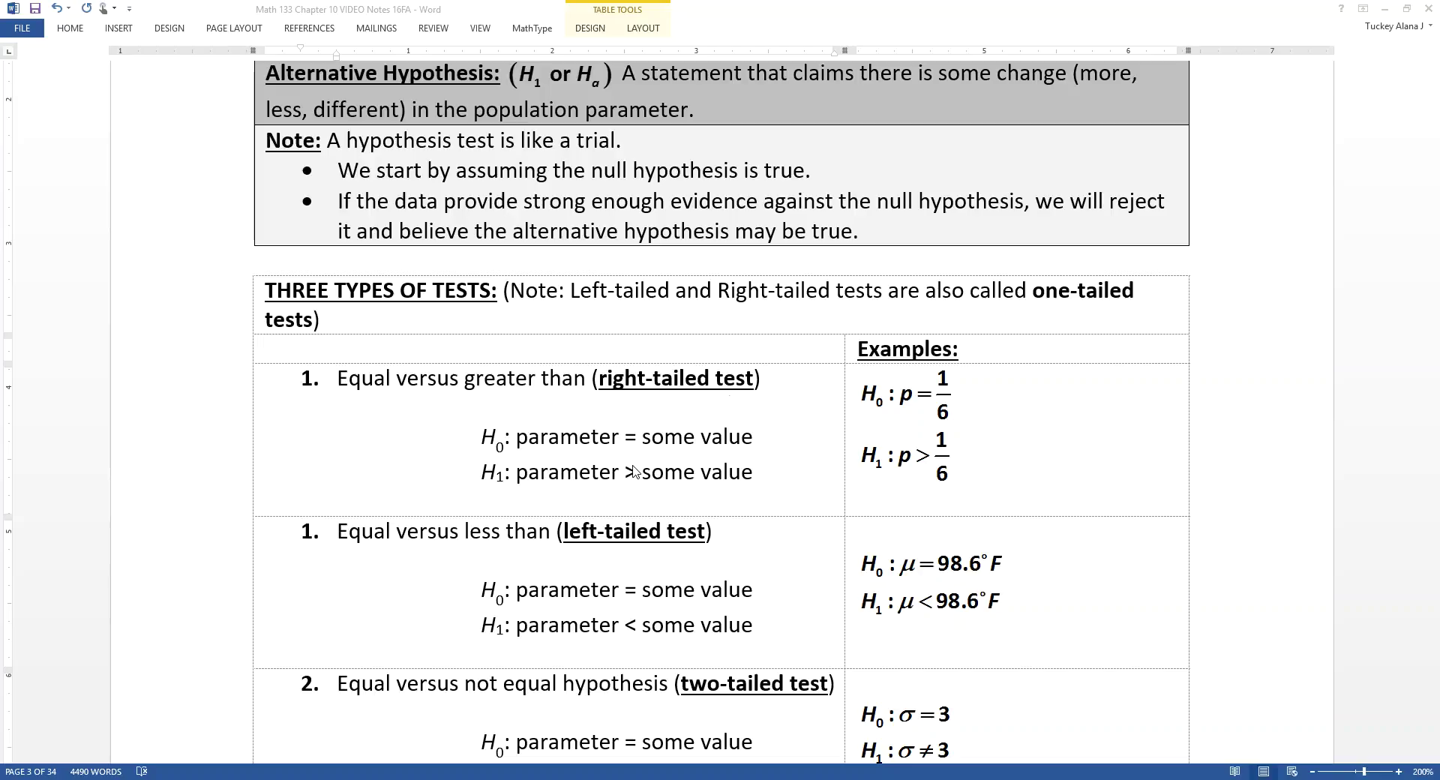
pyautogui.moveTo(962, 368); pyautogui.dragTo(818, 721)
pyautogui.scroll(-5, 807, 379)
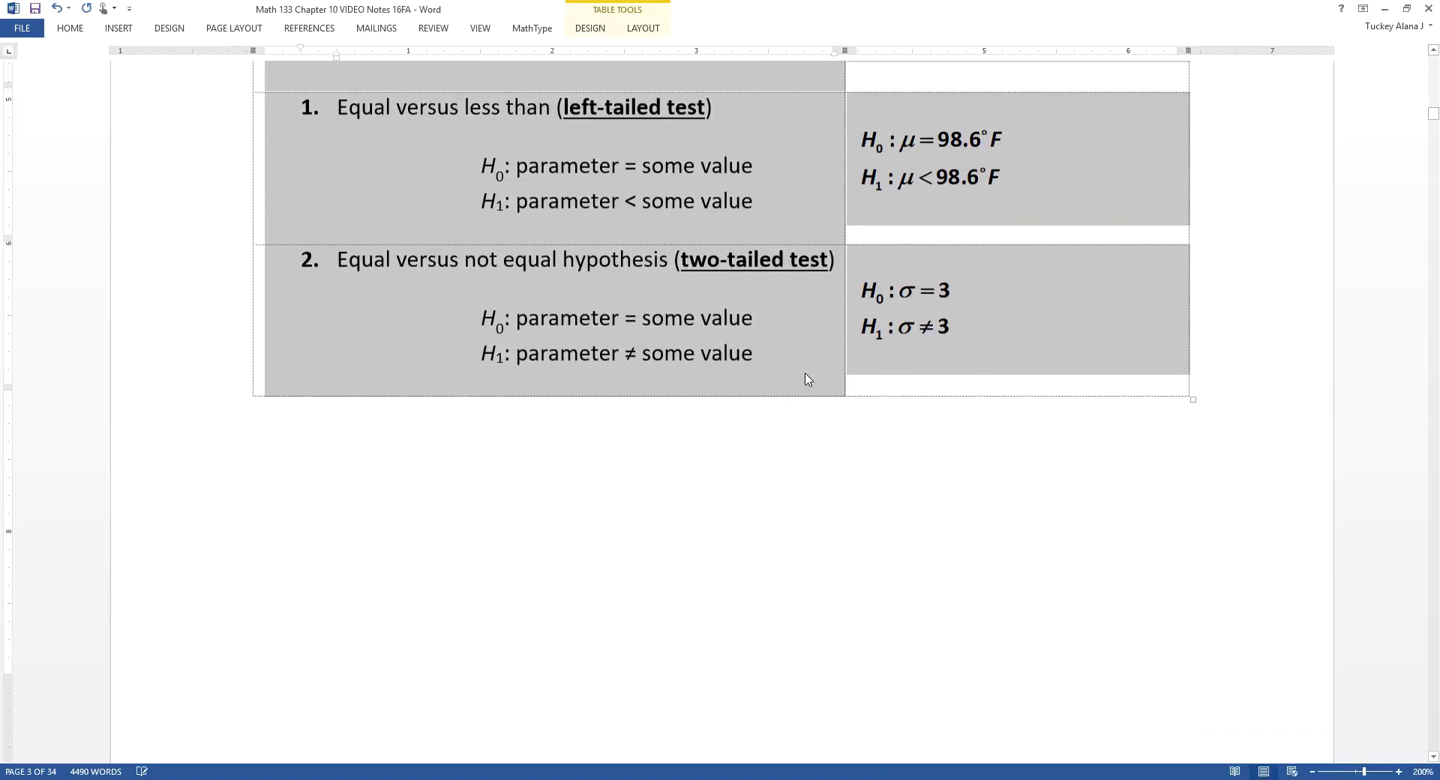
pyautogui.scroll(-10, 662, 380)
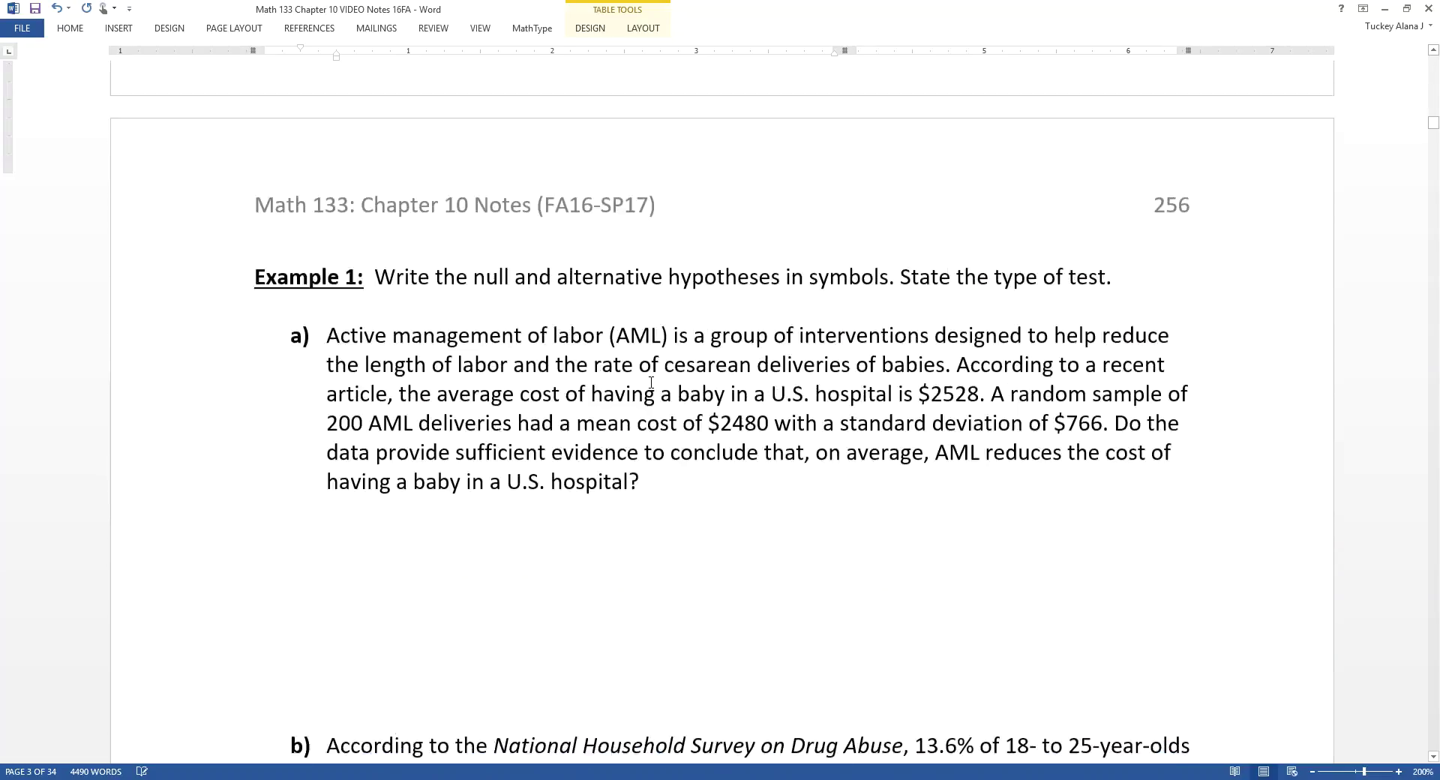
pyautogui.scroll(-1, 771, 385)
# Paste the copied H0: μ = 98.6°F and H1: μ < 98.6°F equations on the blank line below part a)
pyautogui.doubleClick(261, 481)
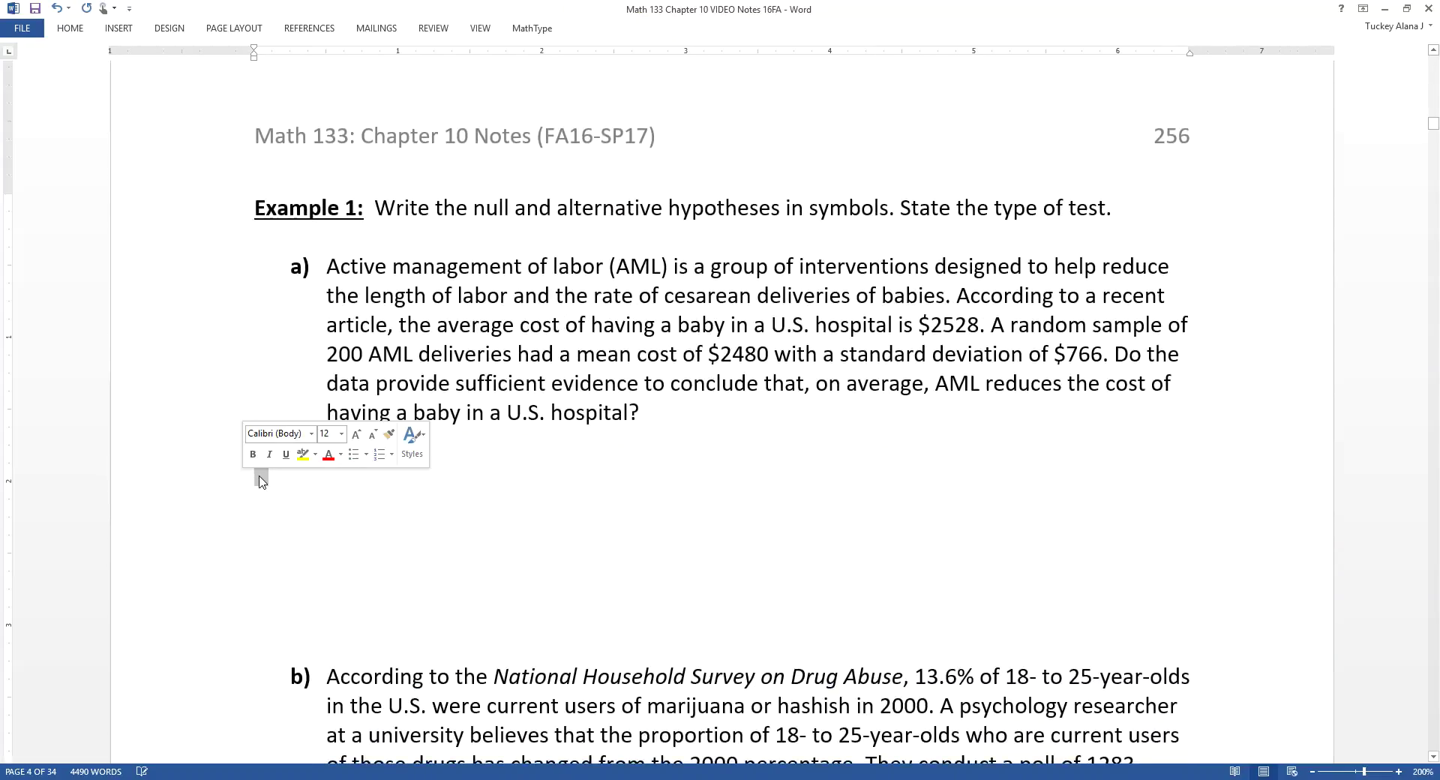
pyautogui.click(266, 487)
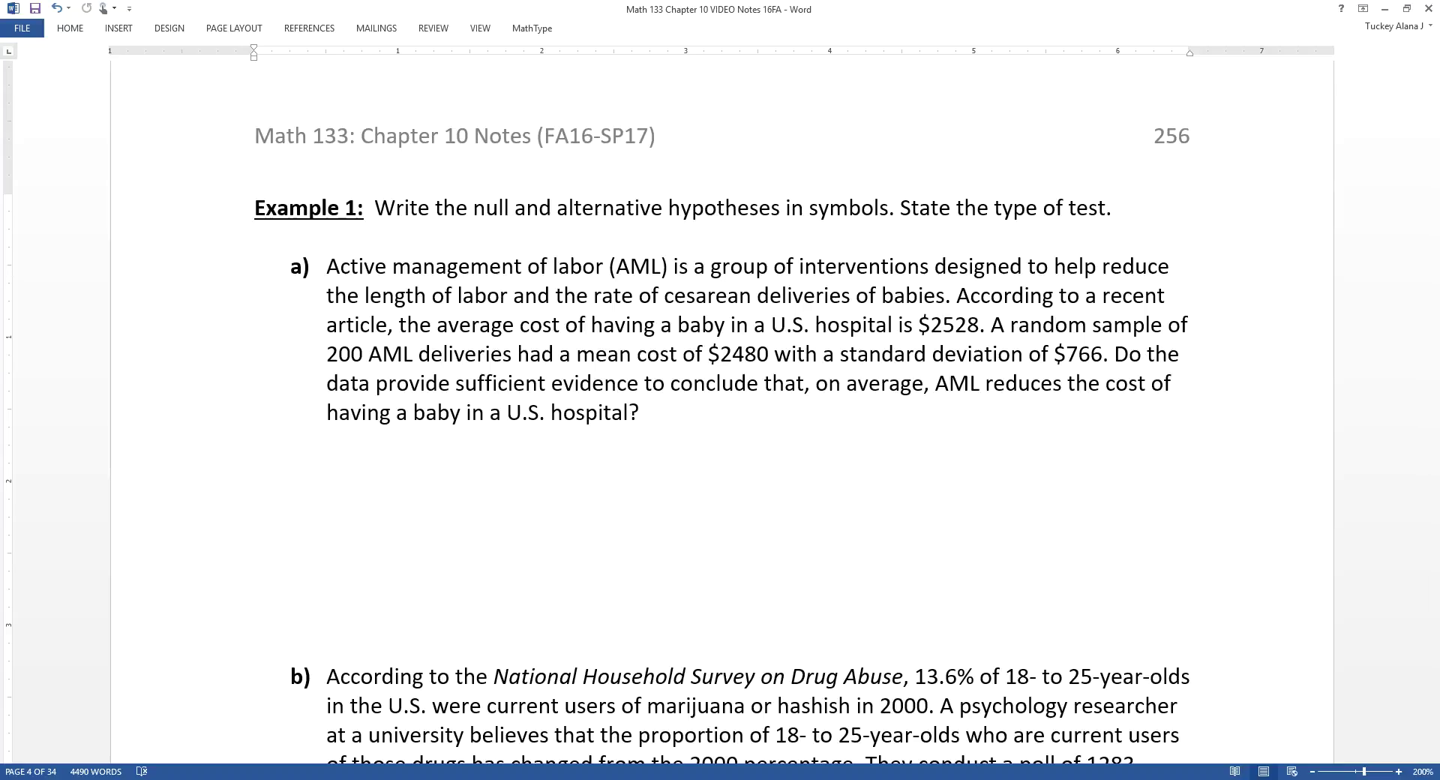
pyautogui.hotkey('ctrl', 'v')
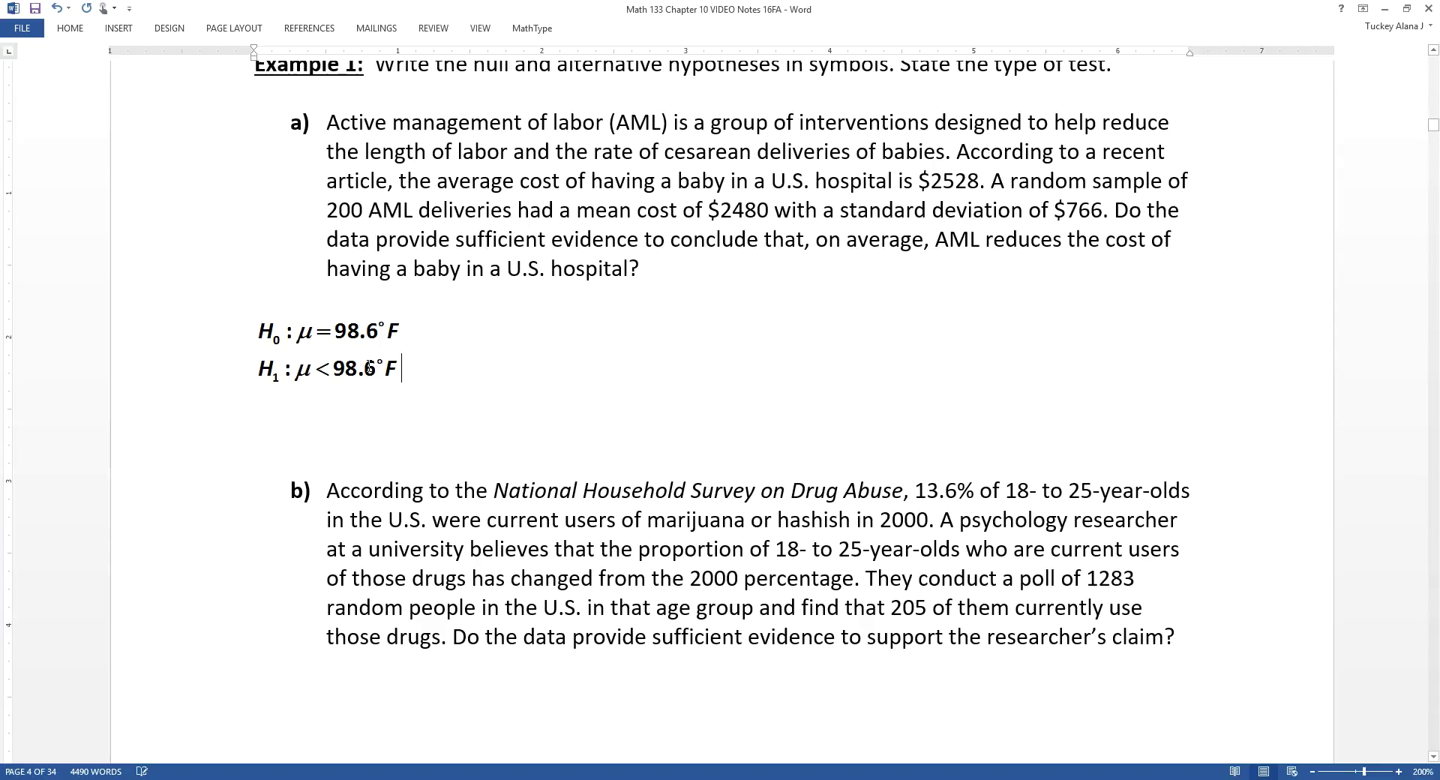
pyautogui.click(378, 369)
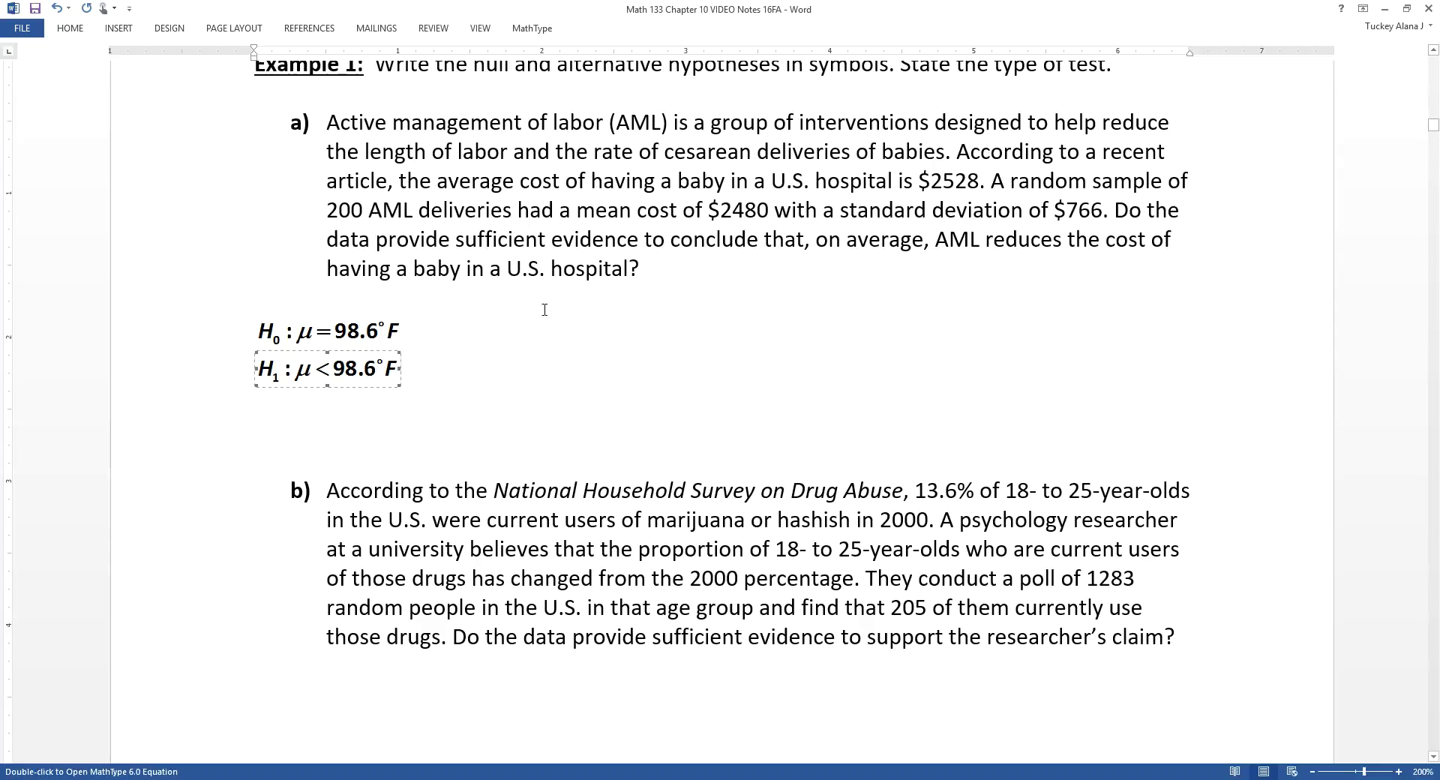
pyautogui.click(712, 248)
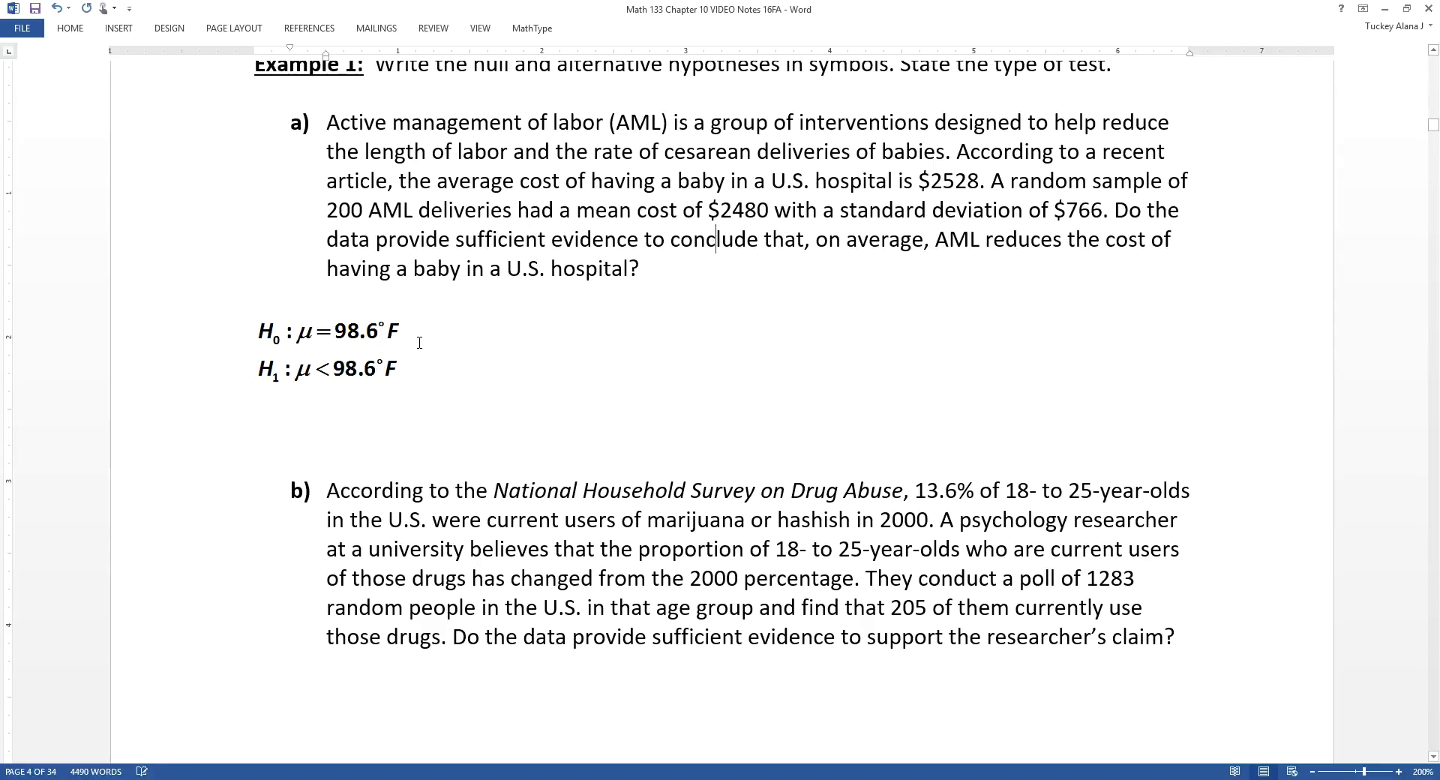
pyautogui.scroll(10, 478, 347)
pyautogui.scroll(15, 595, 339)
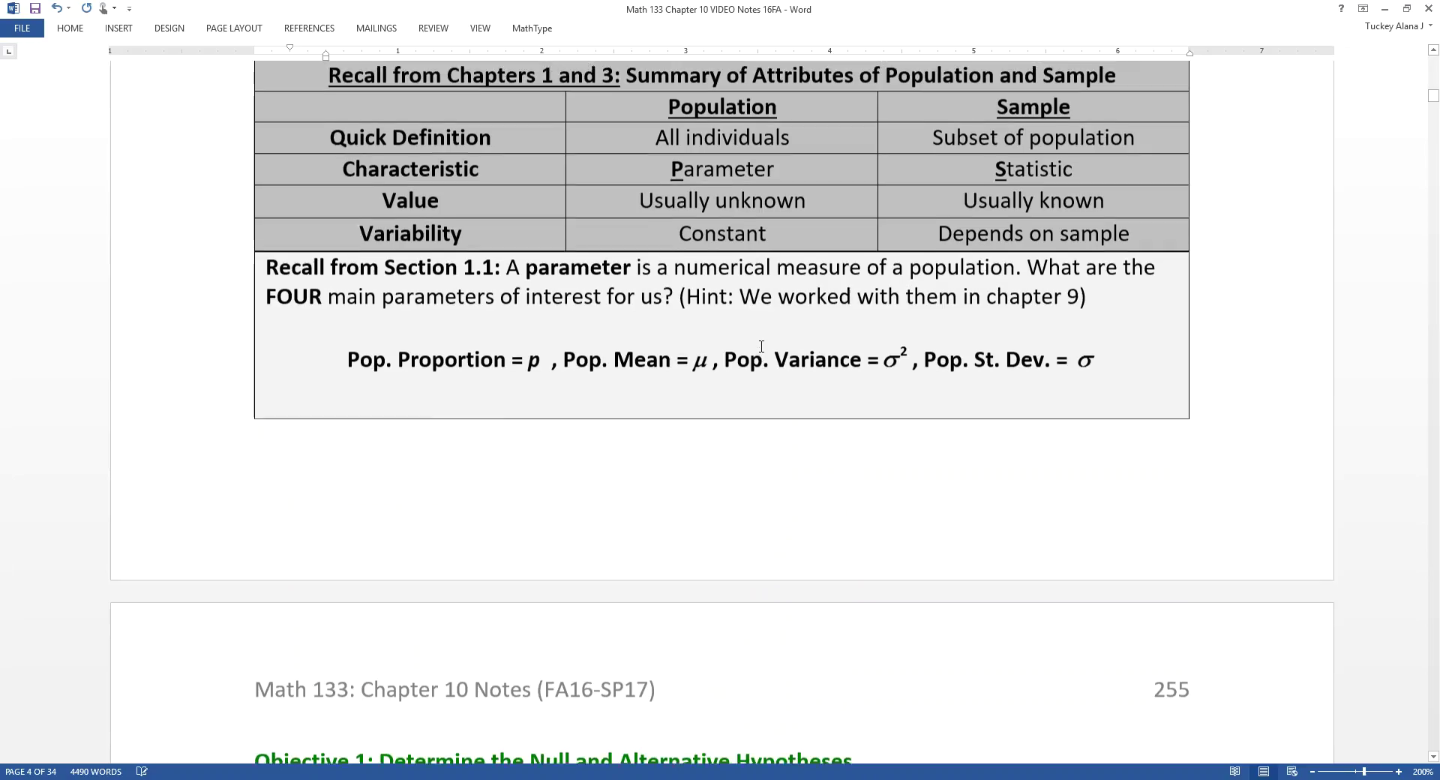
pyautogui.scroll(1, 761, 347)
pyautogui.moveTo(371, 434); pyautogui.dragTo(1134, 415)
pyautogui.scroll(-20, 1134, 415)
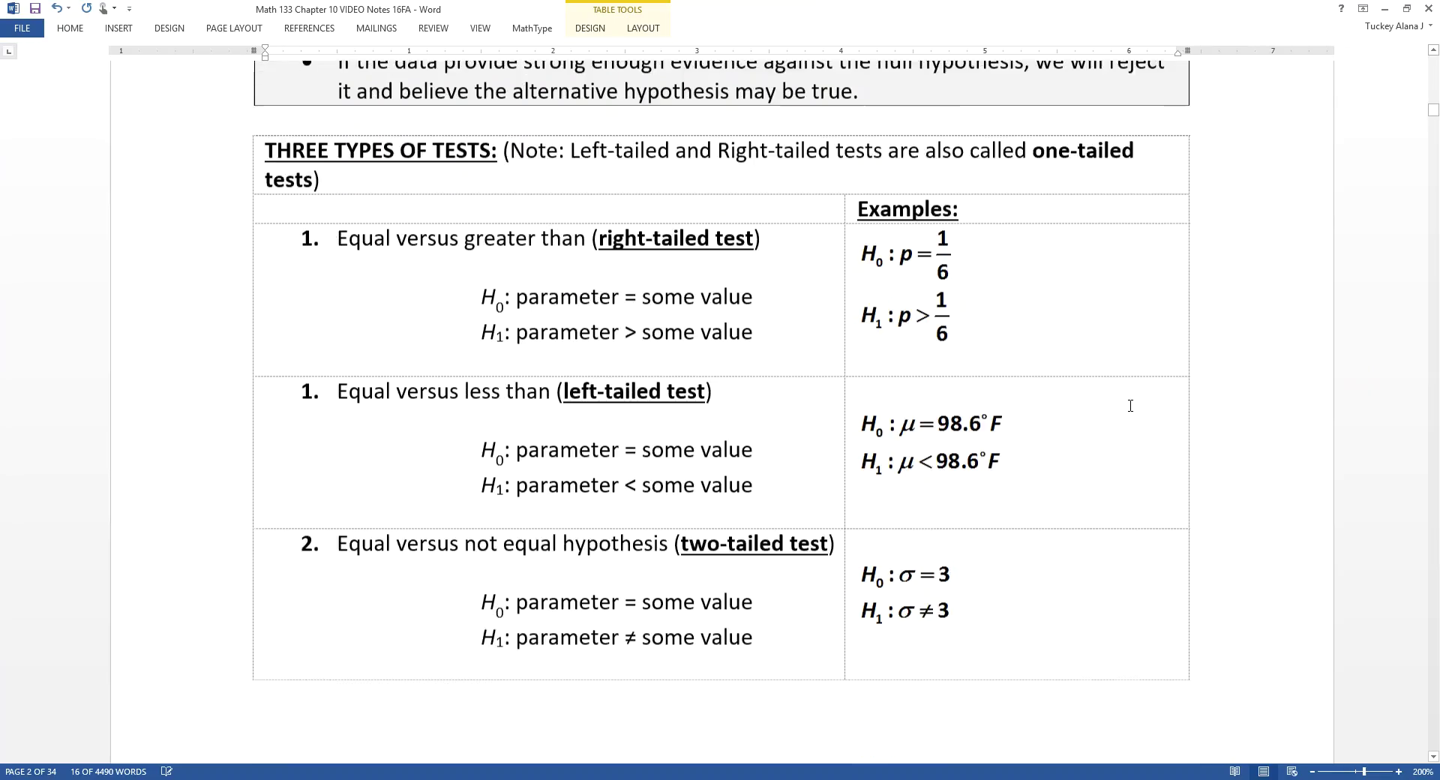
pyautogui.scroll(-6, 1111, 406)
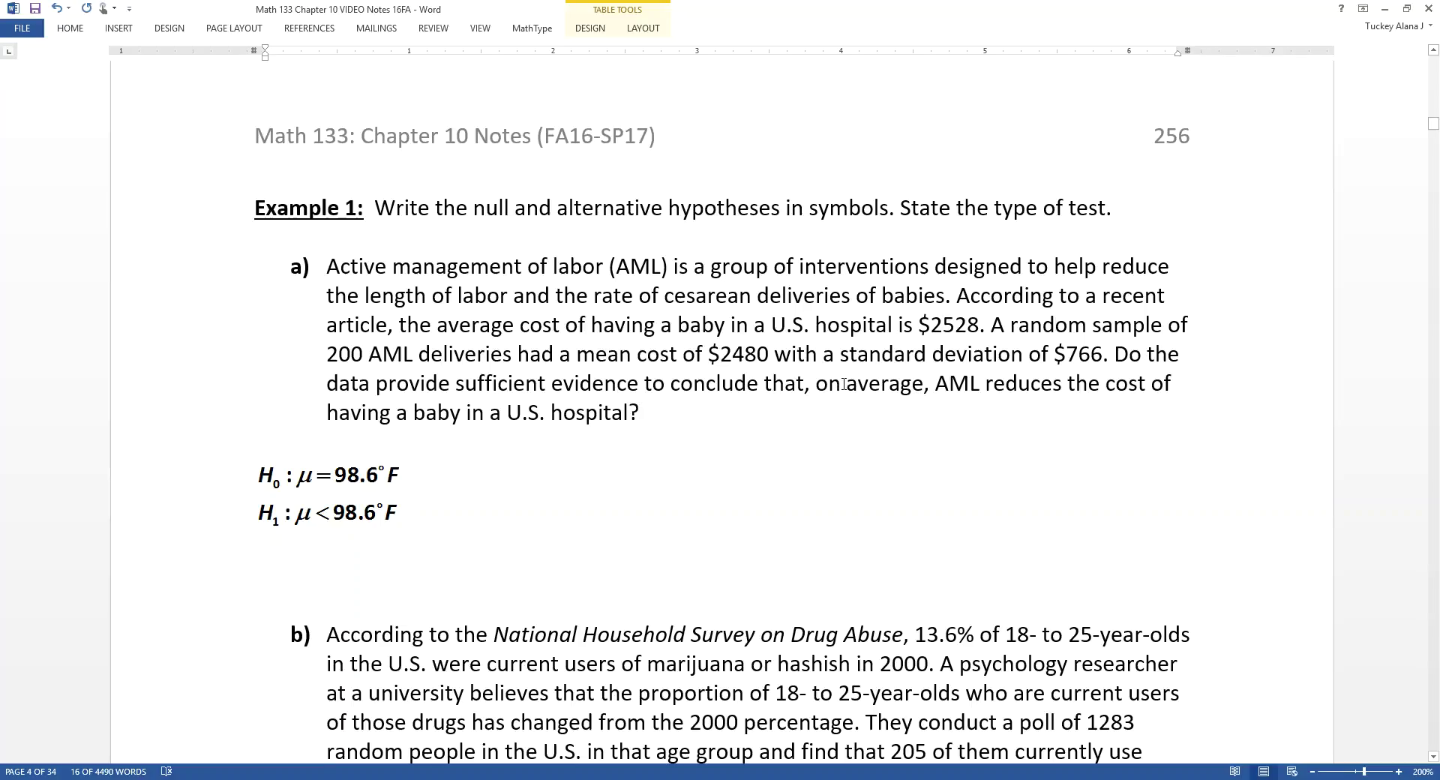
pyautogui.moveTo(844, 385); pyautogui.dragTo(924, 382)
# Highlight the phrase 'on average, AML reduces' in part a) yellow
pyautogui.moveTo(1067, 383); pyautogui.dragTo(820, 386)
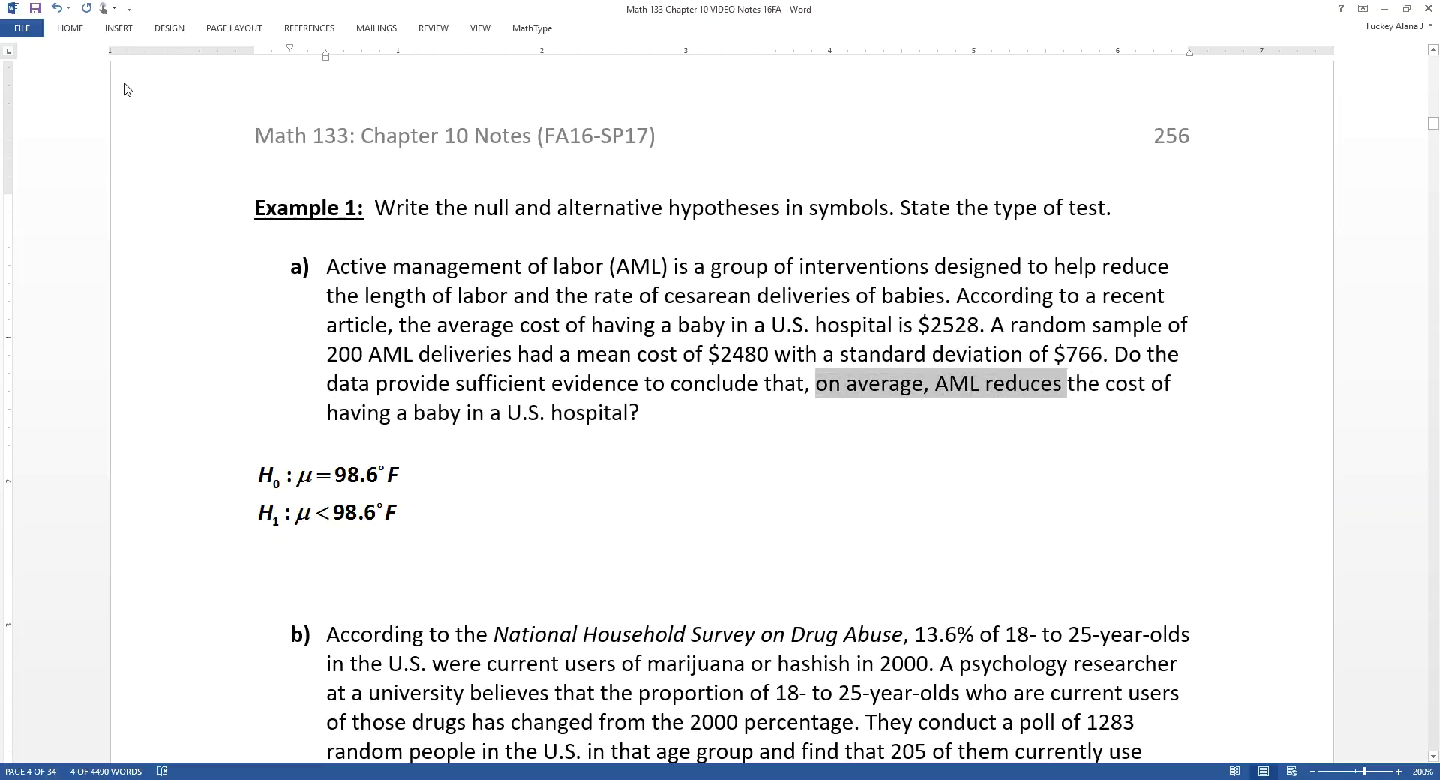
pyautogui.click(81, 28)
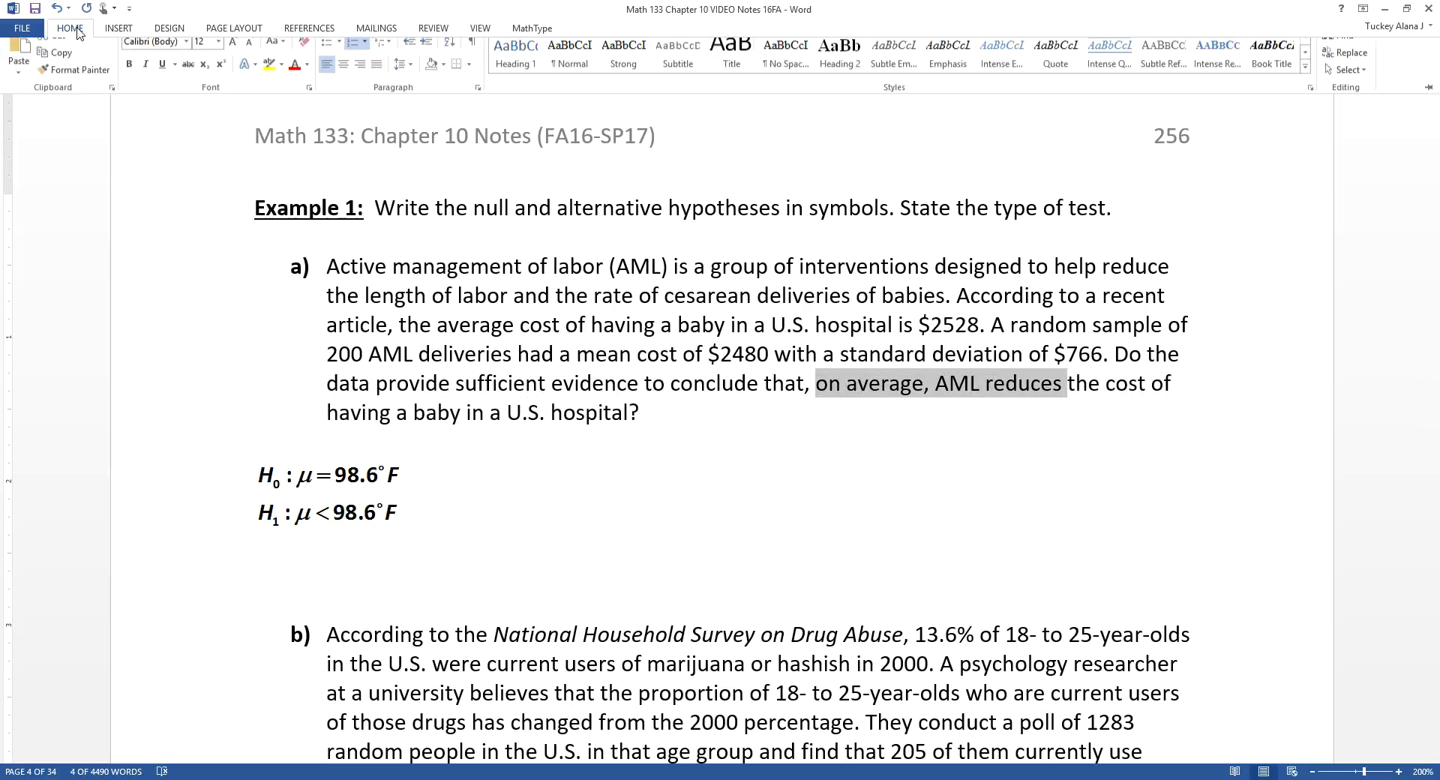
pyautogui.click(268, 77)
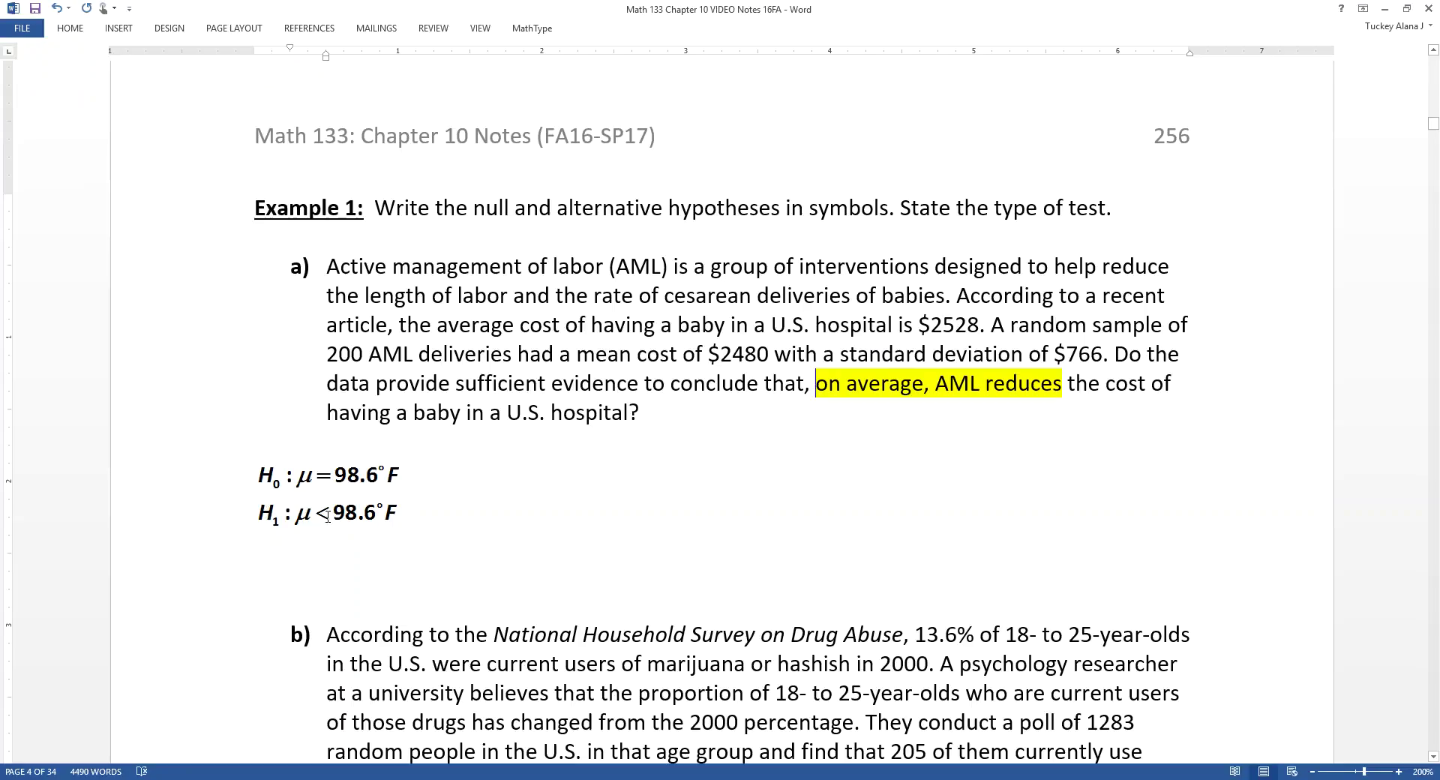
pyautogui.click(1063, 384)
# Edit the H1 equation in MathType so it reads H1: μ < $2528
pyautogui.doubleClick(304, 512)
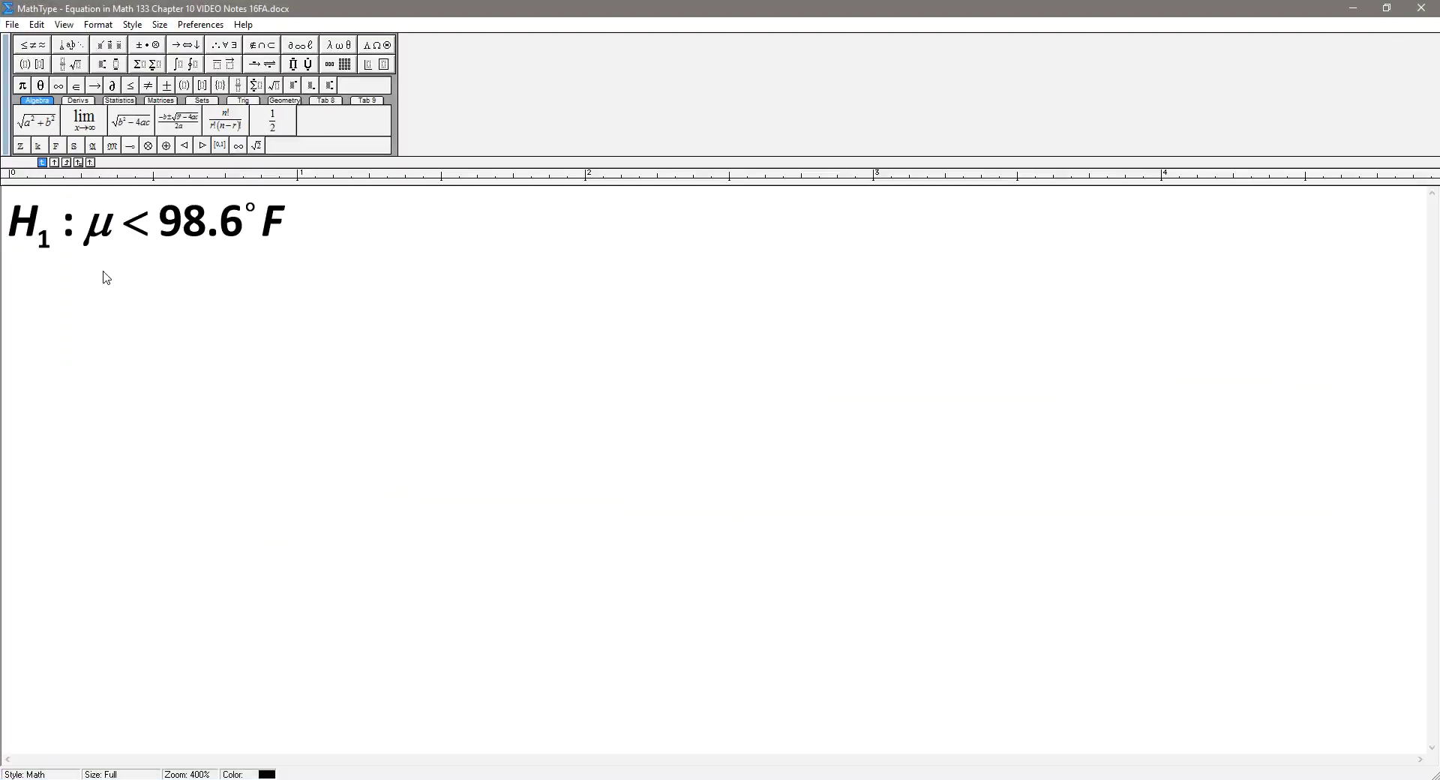
pyautogui.moveTo(154, 219); pyautogui.dragTo(354, 215)
pyautogui.hotkey('ctrl', 'a')
pyautogui.press('Delete')
pyautogui.hotkey('ctrl', 'z')
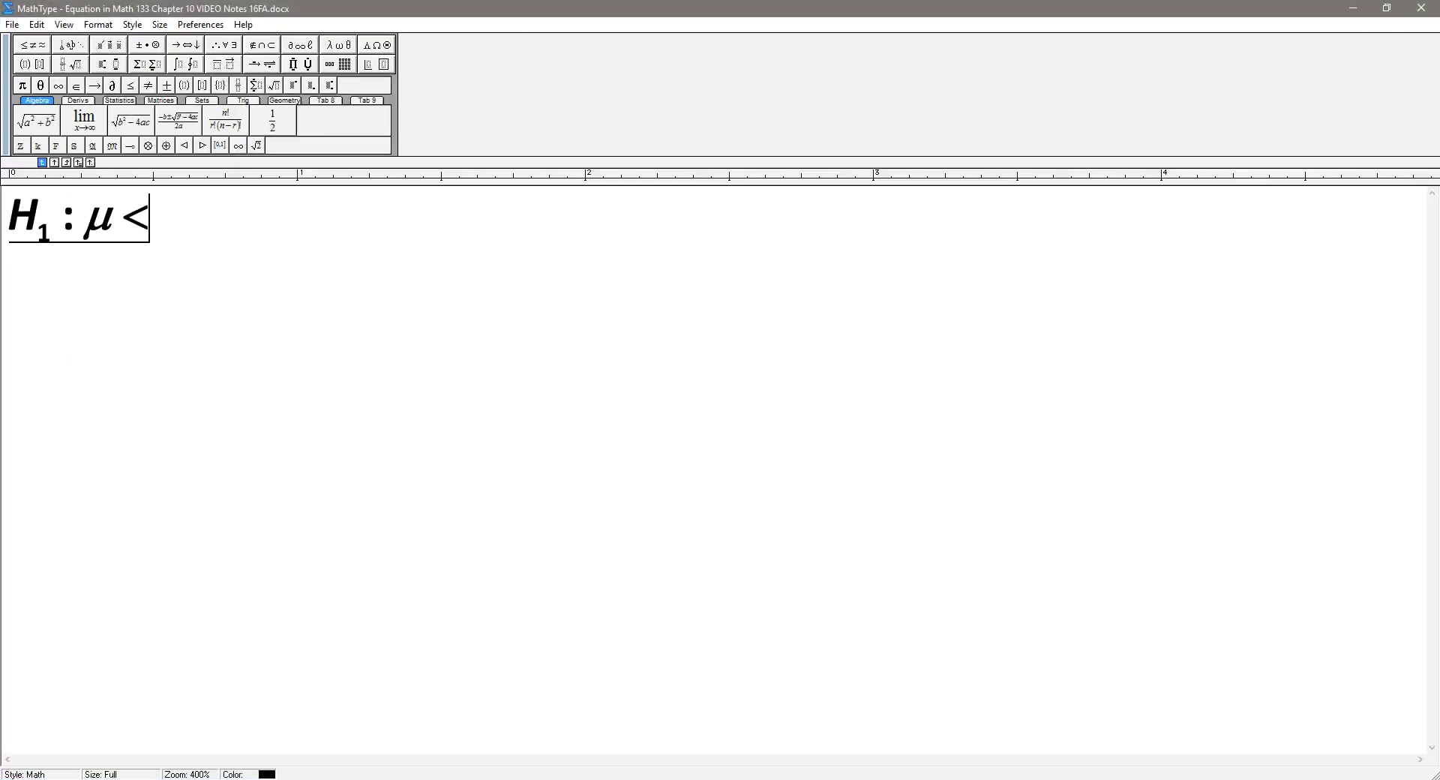
pyautogui.click(1387, 8)
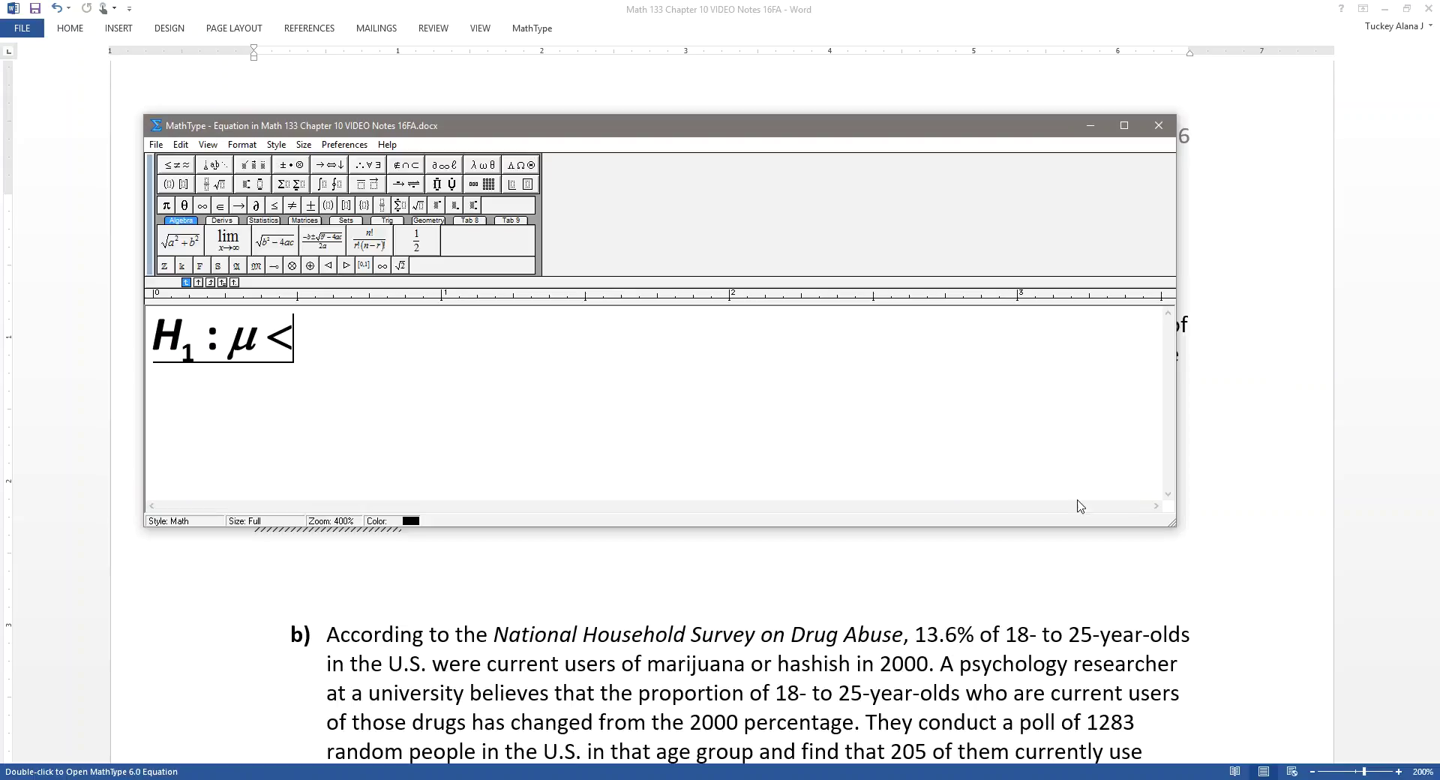
pyautogui.moveTo(1171, 525); pyautogui.dragTo(620, 531)
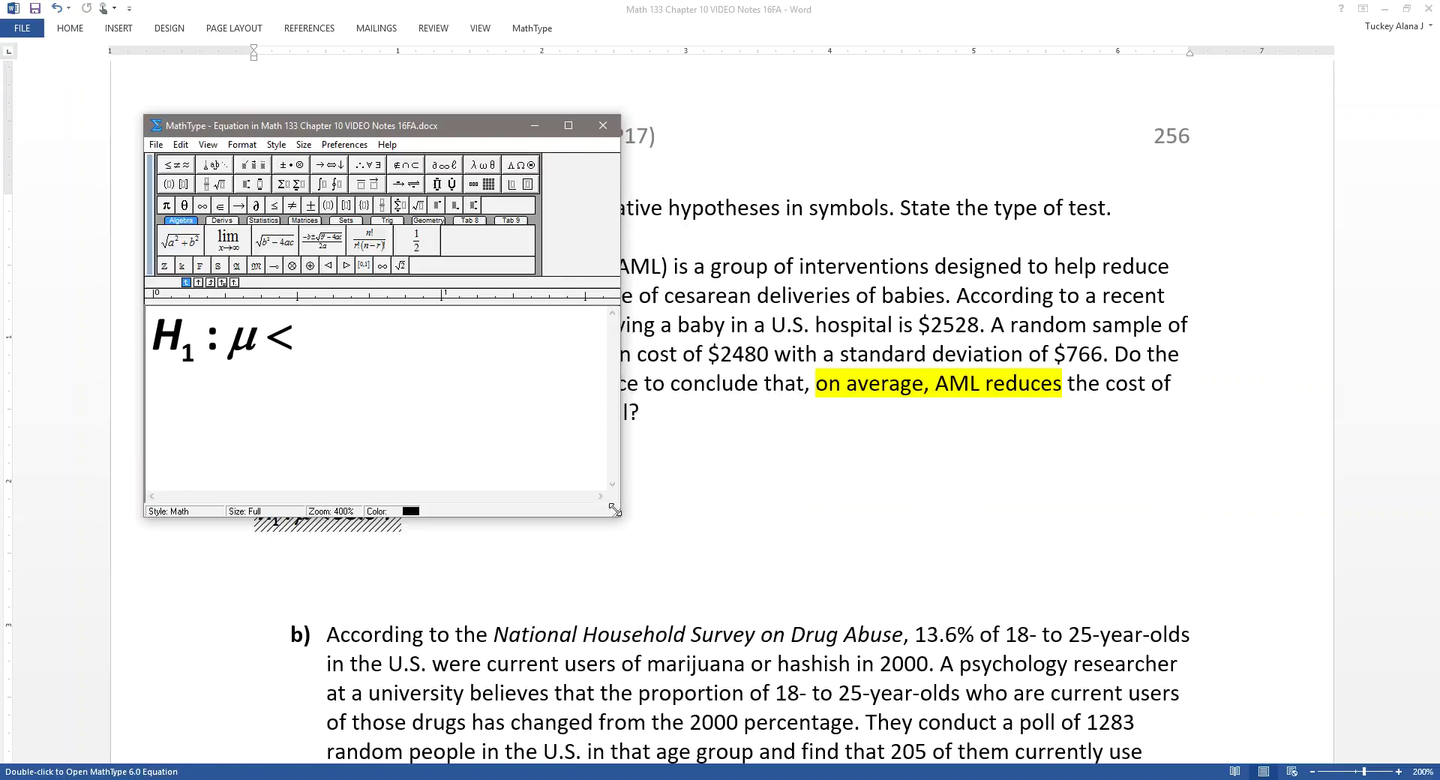
pyautogui.moveTo(366, 129); pyautogui.dragTo(649, 367)
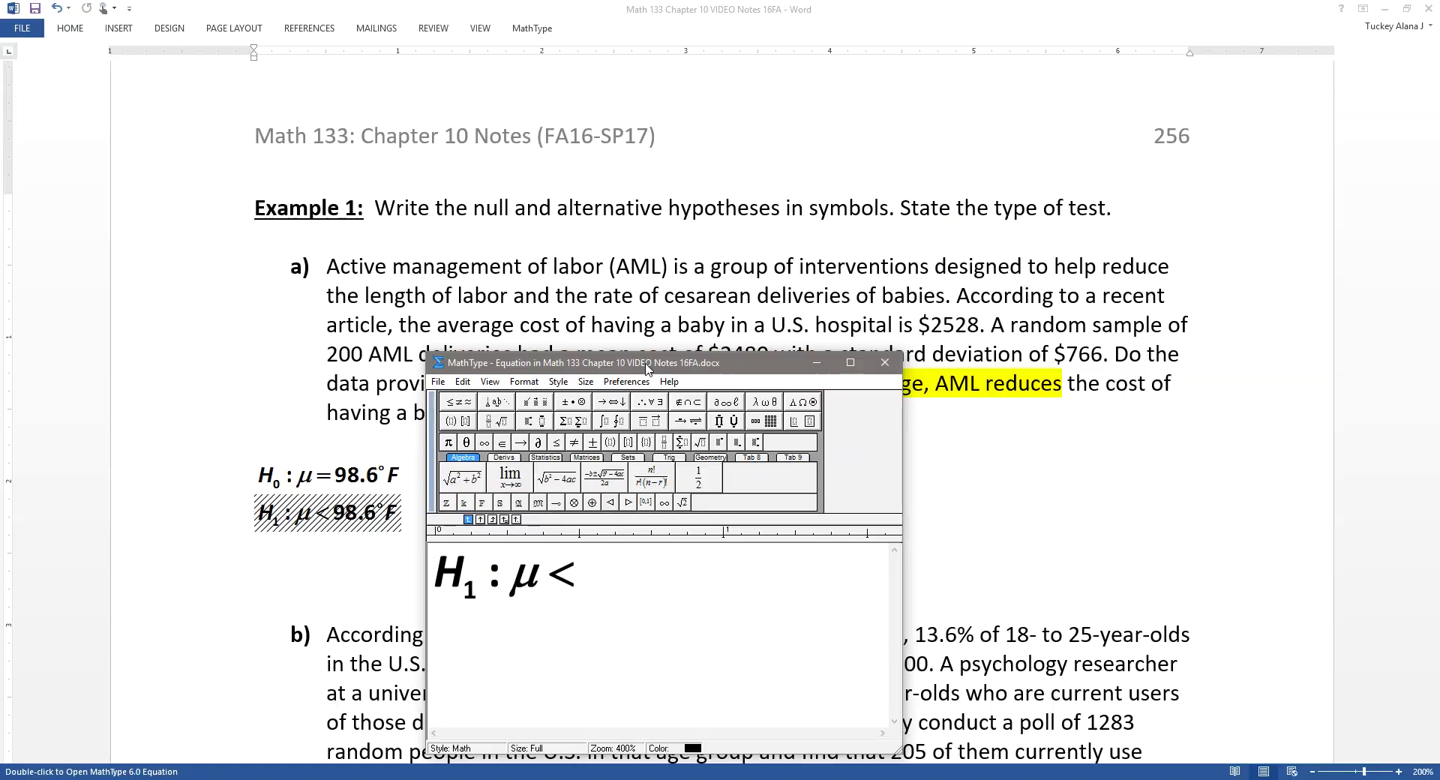
pyautogui.write('2528')
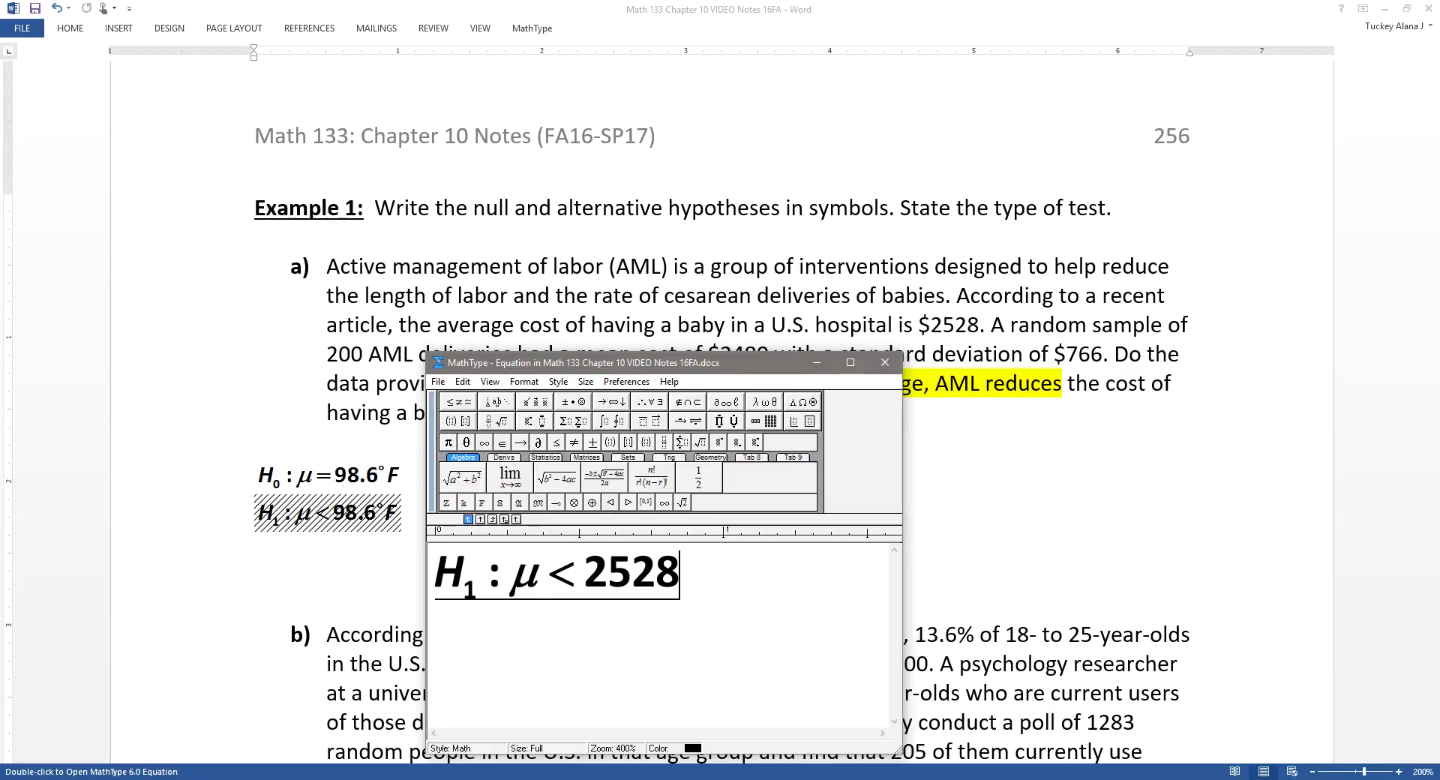
pyautogui.click(584, 572)
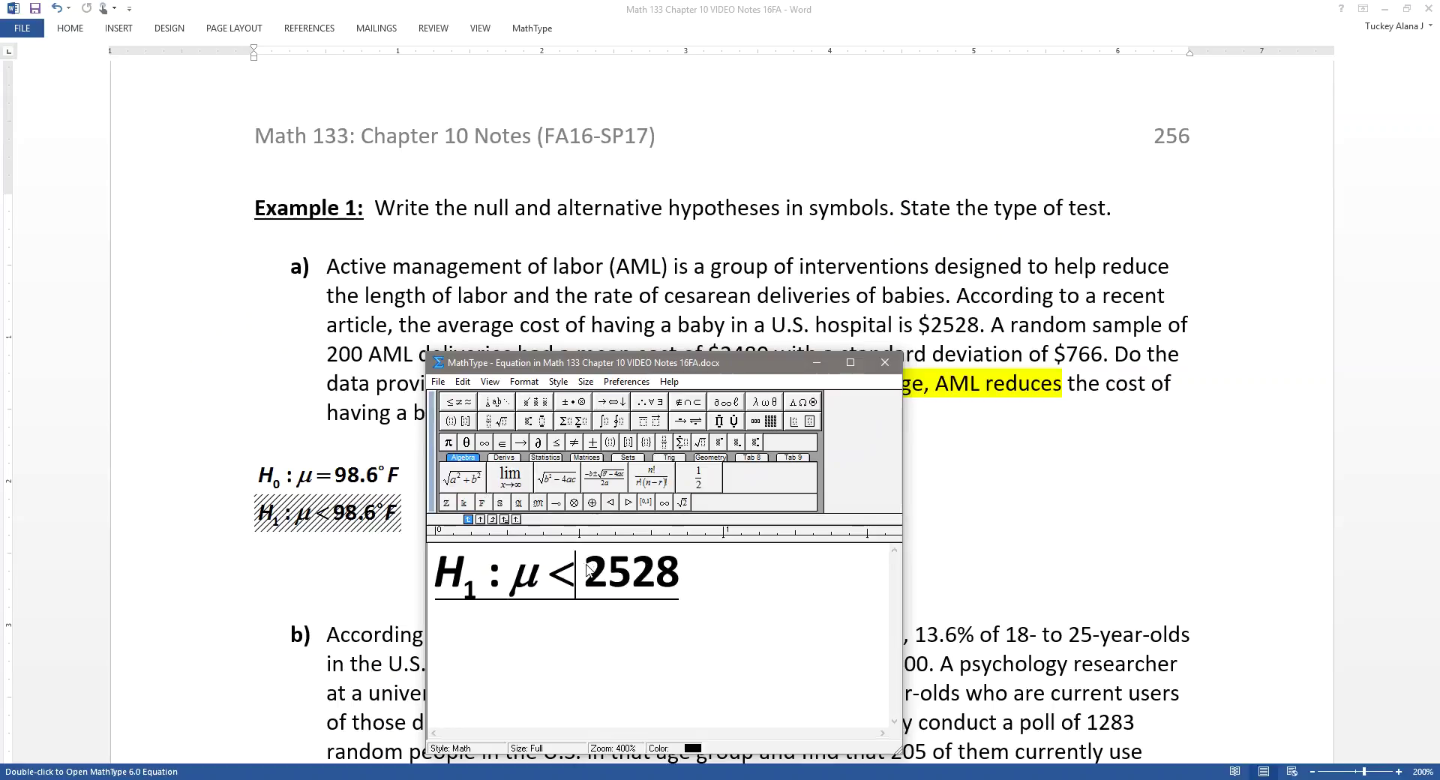
pyautogui.write('$')
pyautogui.click(885, 362)
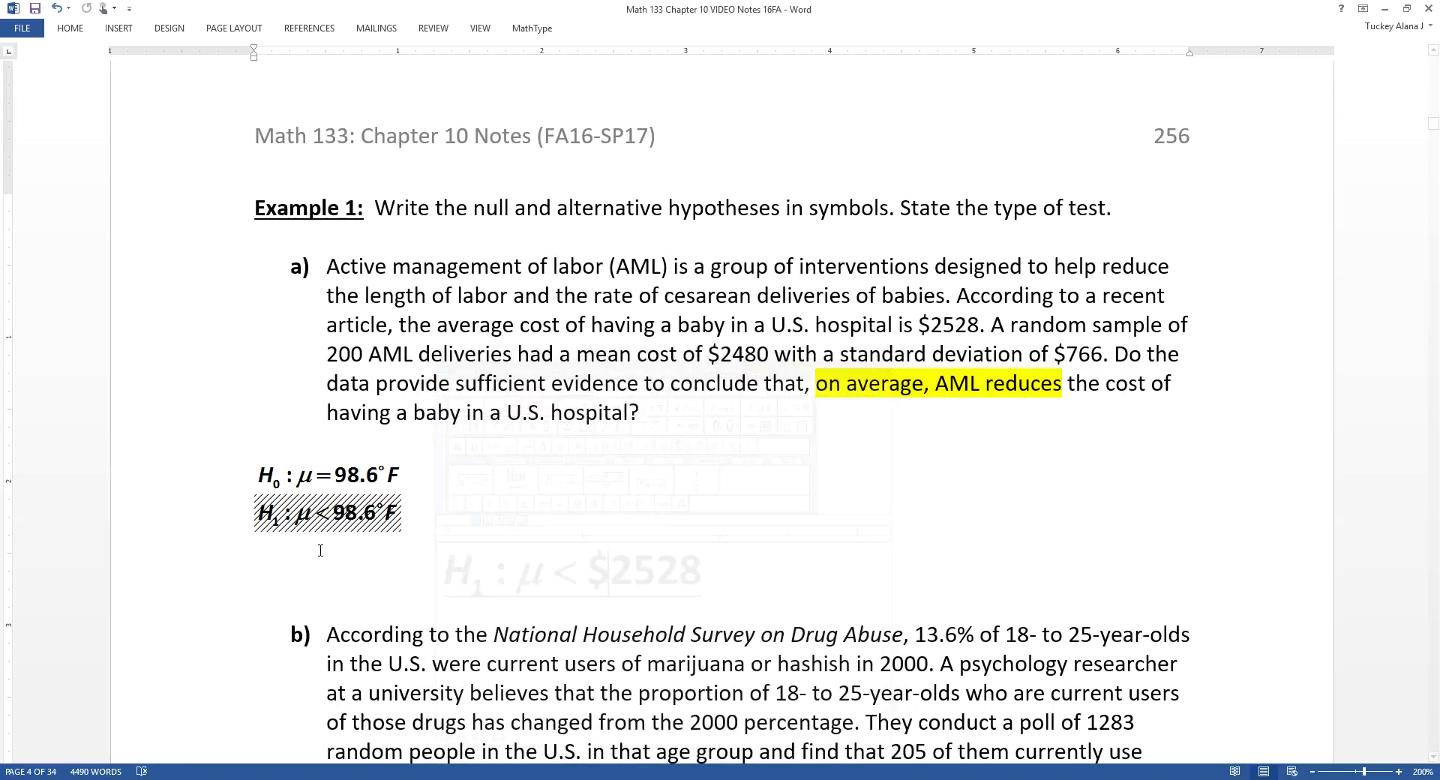
# Edit the H0 equation in MathType, replacing 98.6°F with $2528
pyautogui.doubleClick(346, 484)
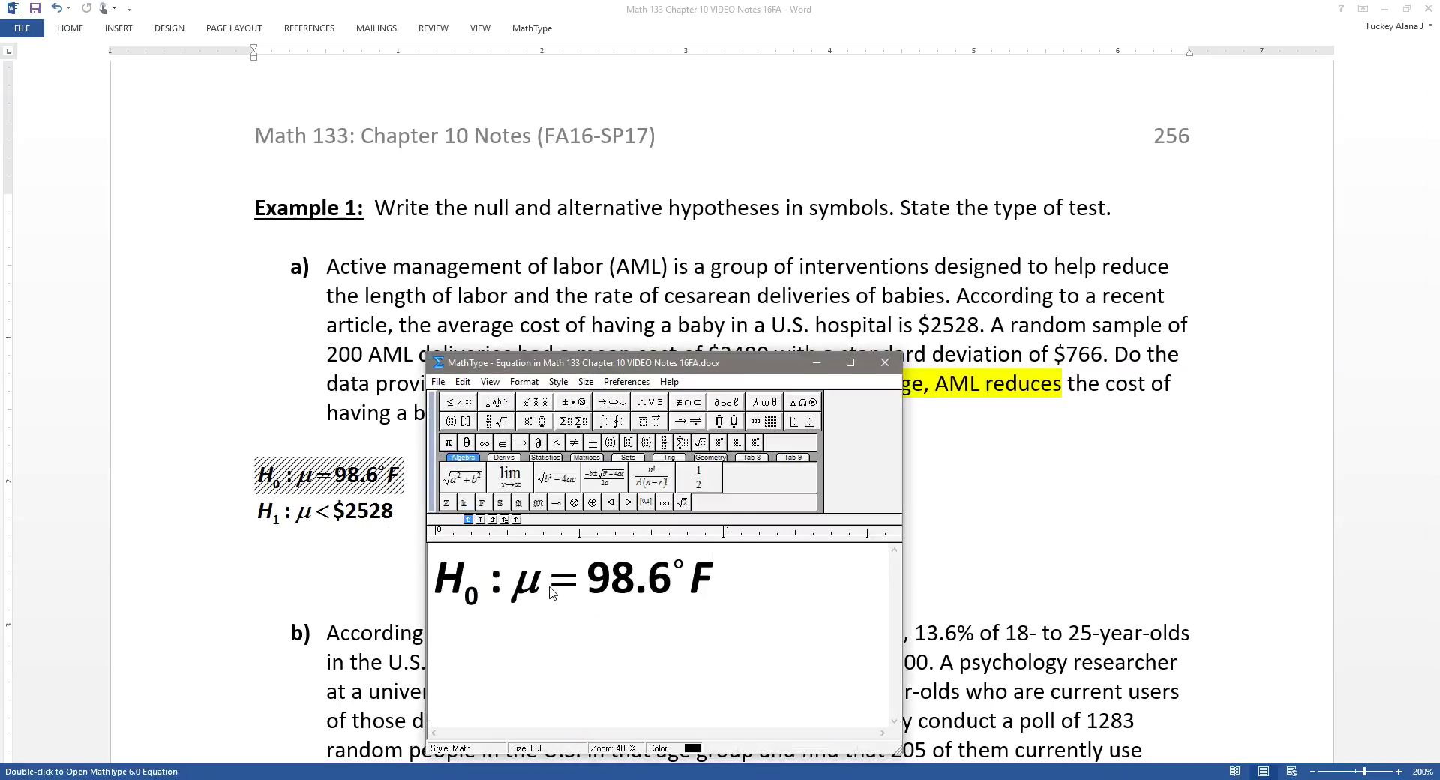
pyautogui.moveTo(589, 579); pyautogui.dragTo(808, 563)
pyautogui.write('$2528')
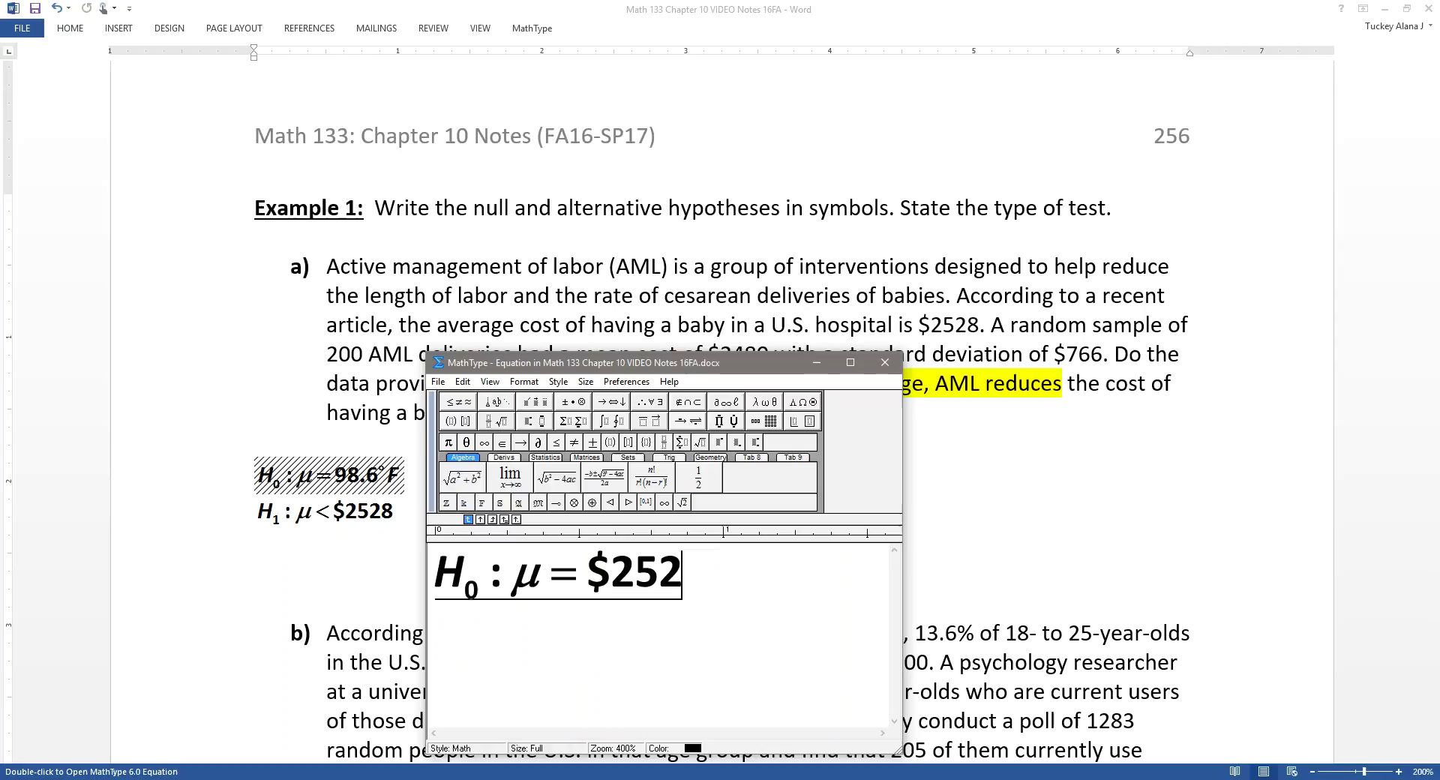
pyautogui.click(885, 362)
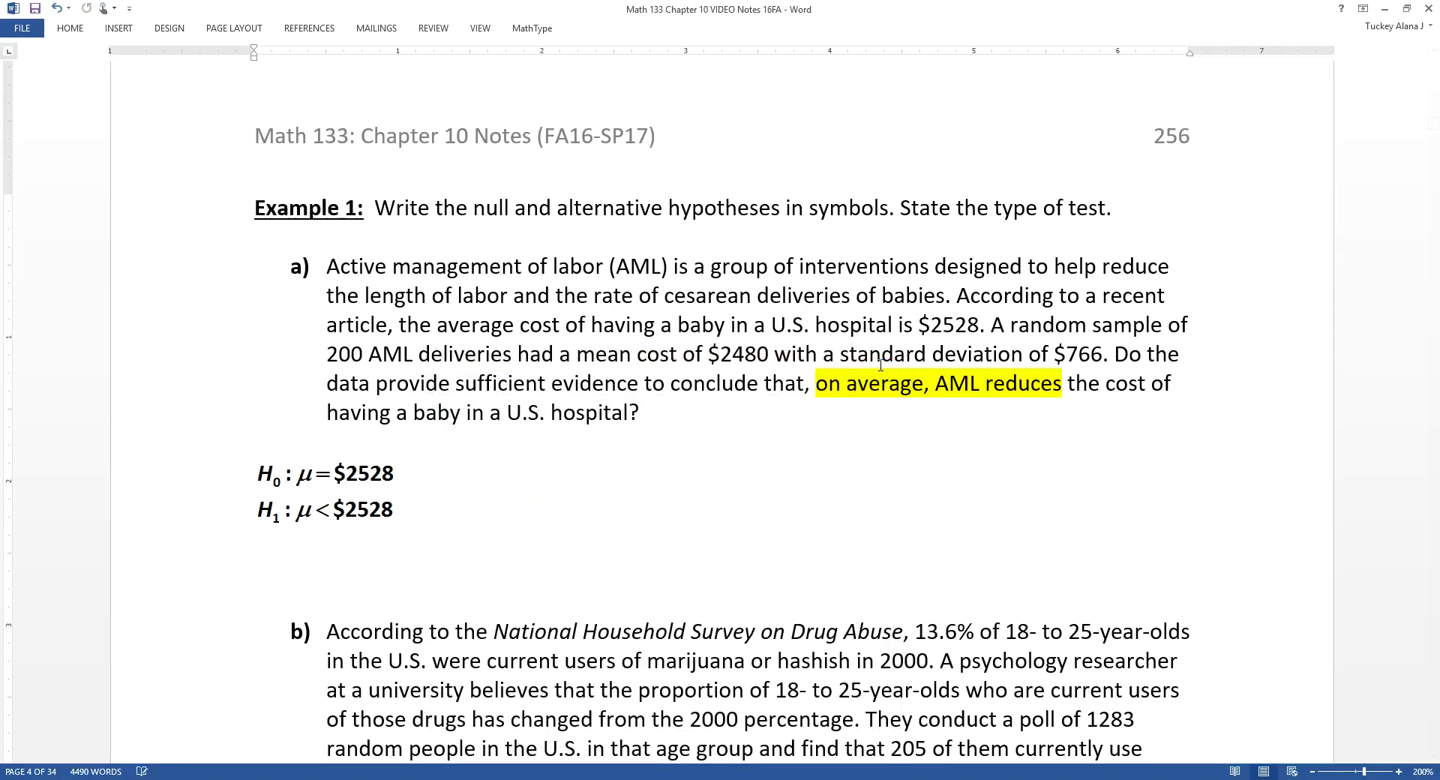
# Highlight 'average' and 'is $2528' in the part a) question green
pyautogui.moveTo(979, 324); pyautogui.dragTo(898, 324)
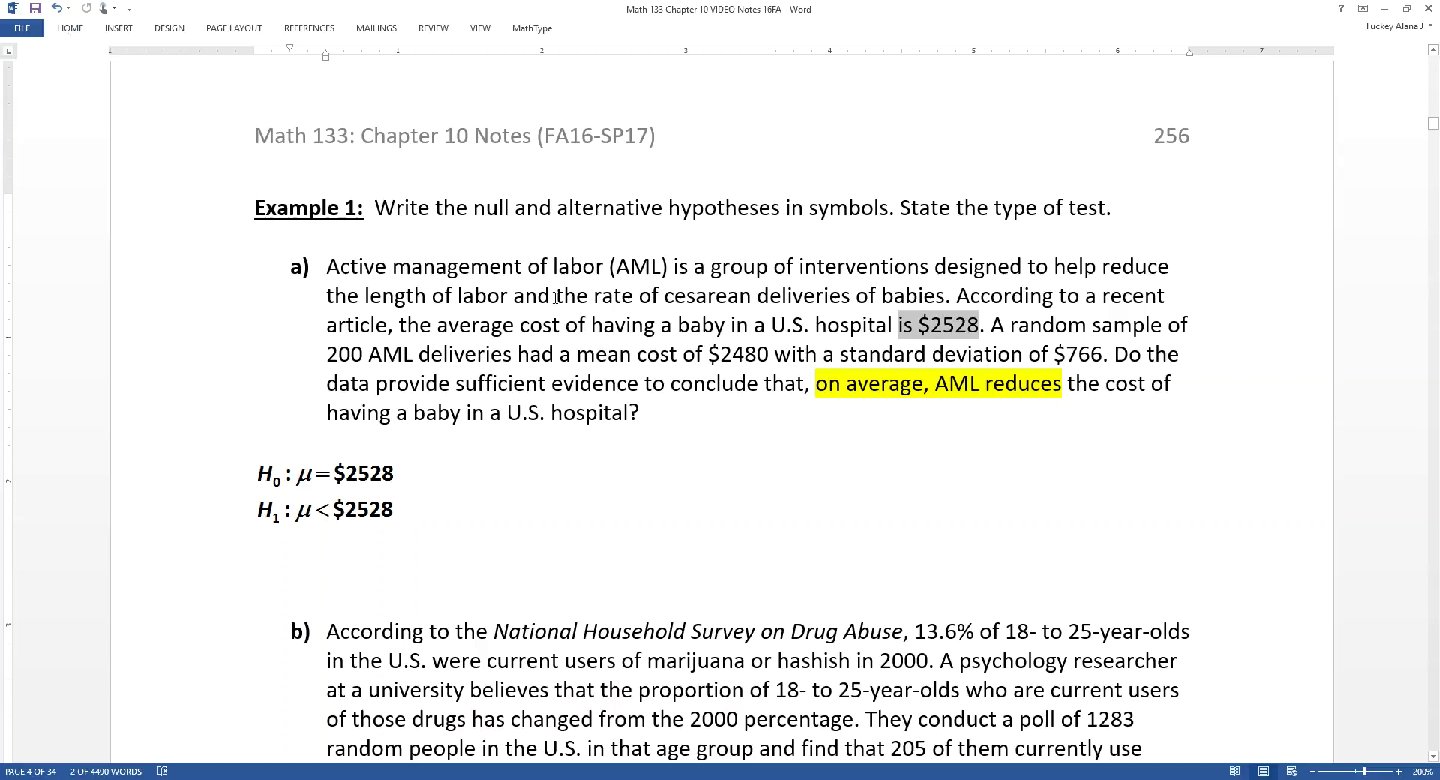
pyautogui.doubleClick(485, 333)
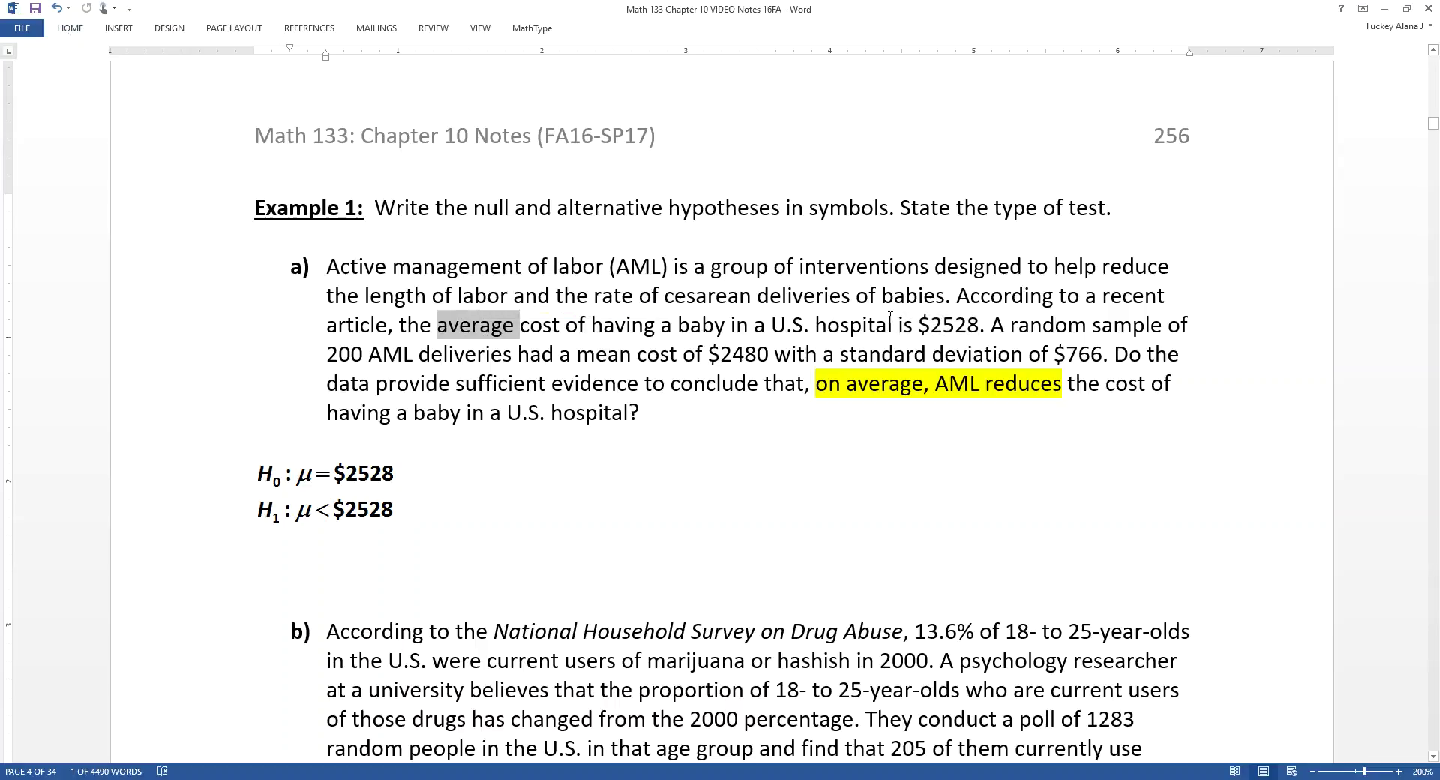
pyautogui.moveTo(900, 324); pyautogui.dragTo(979, 325)
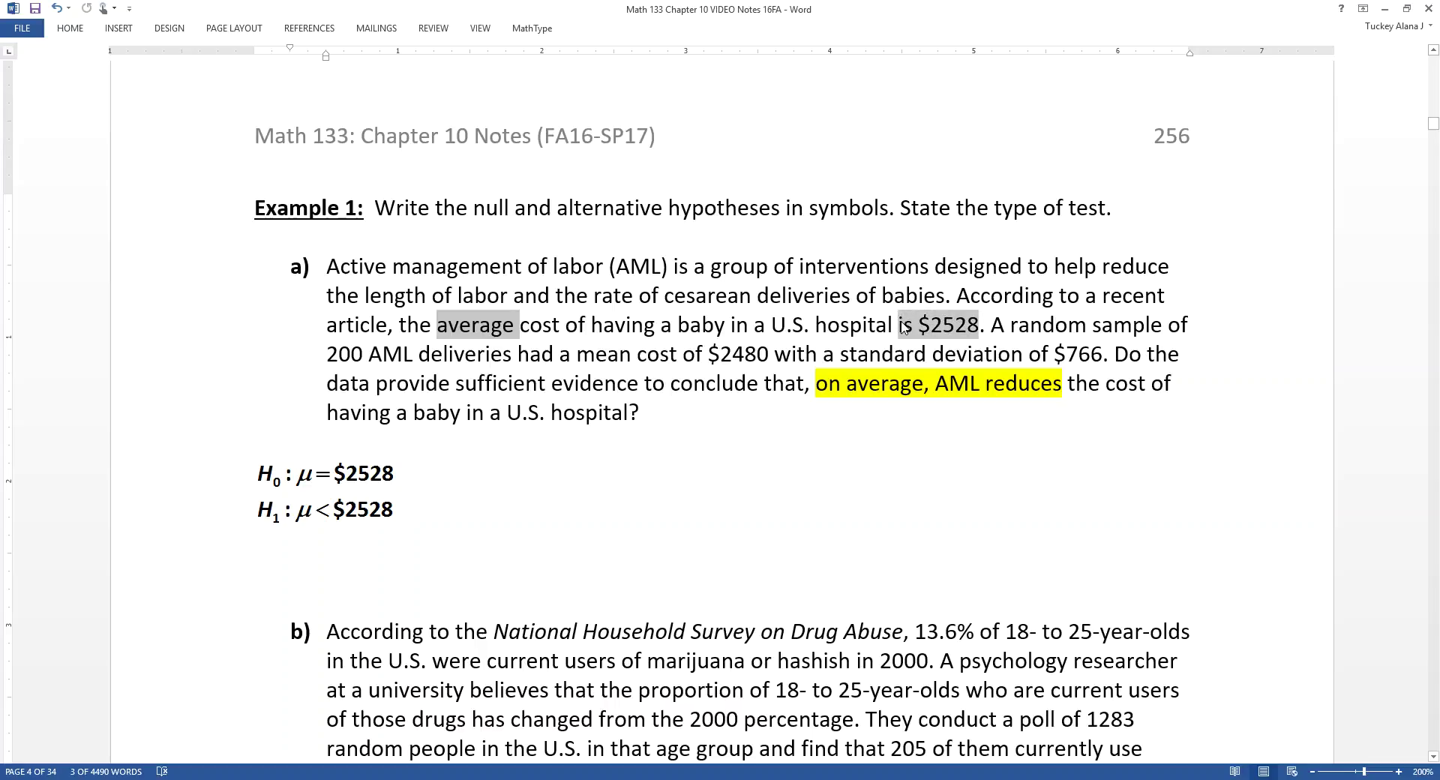
pyautogui.click(70, 27)
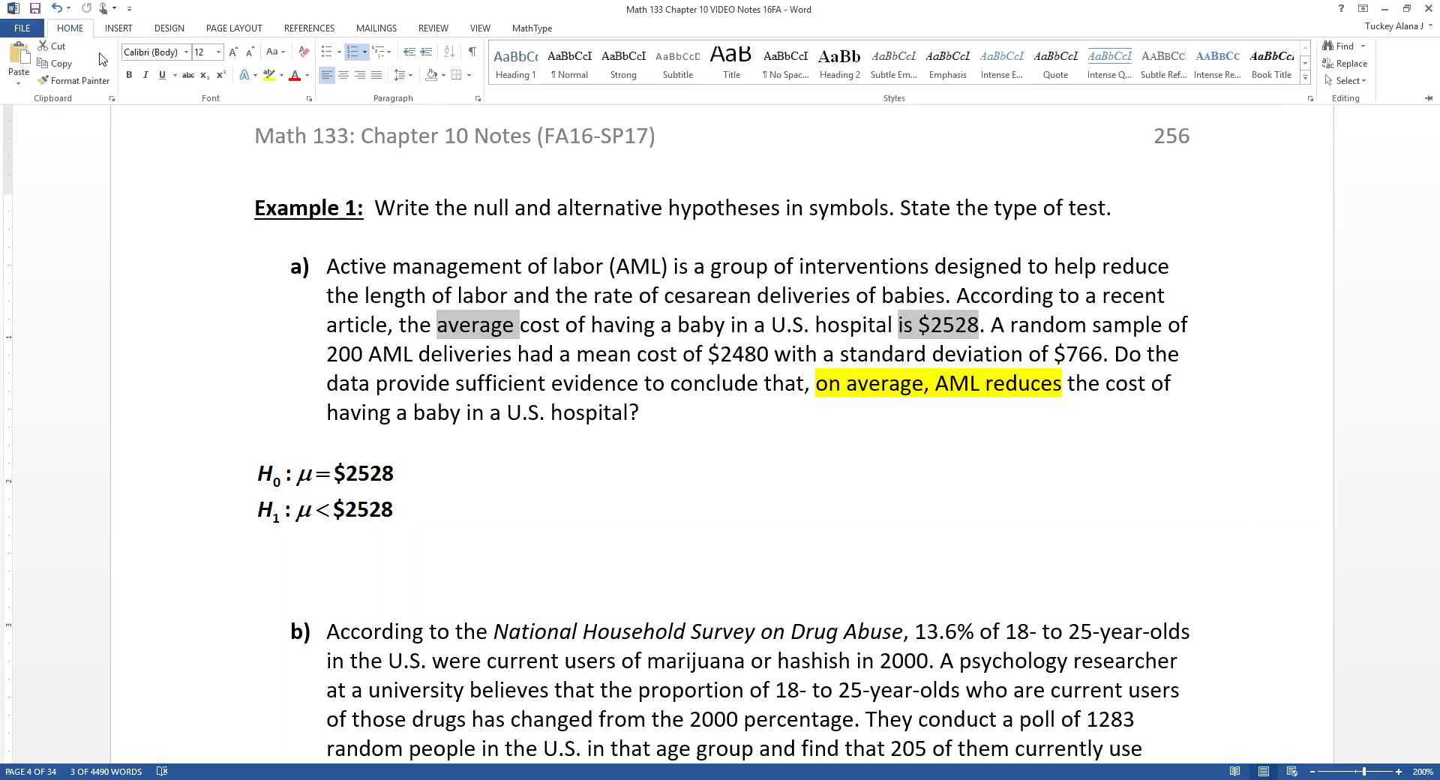
pyautogui.click(283, 77)
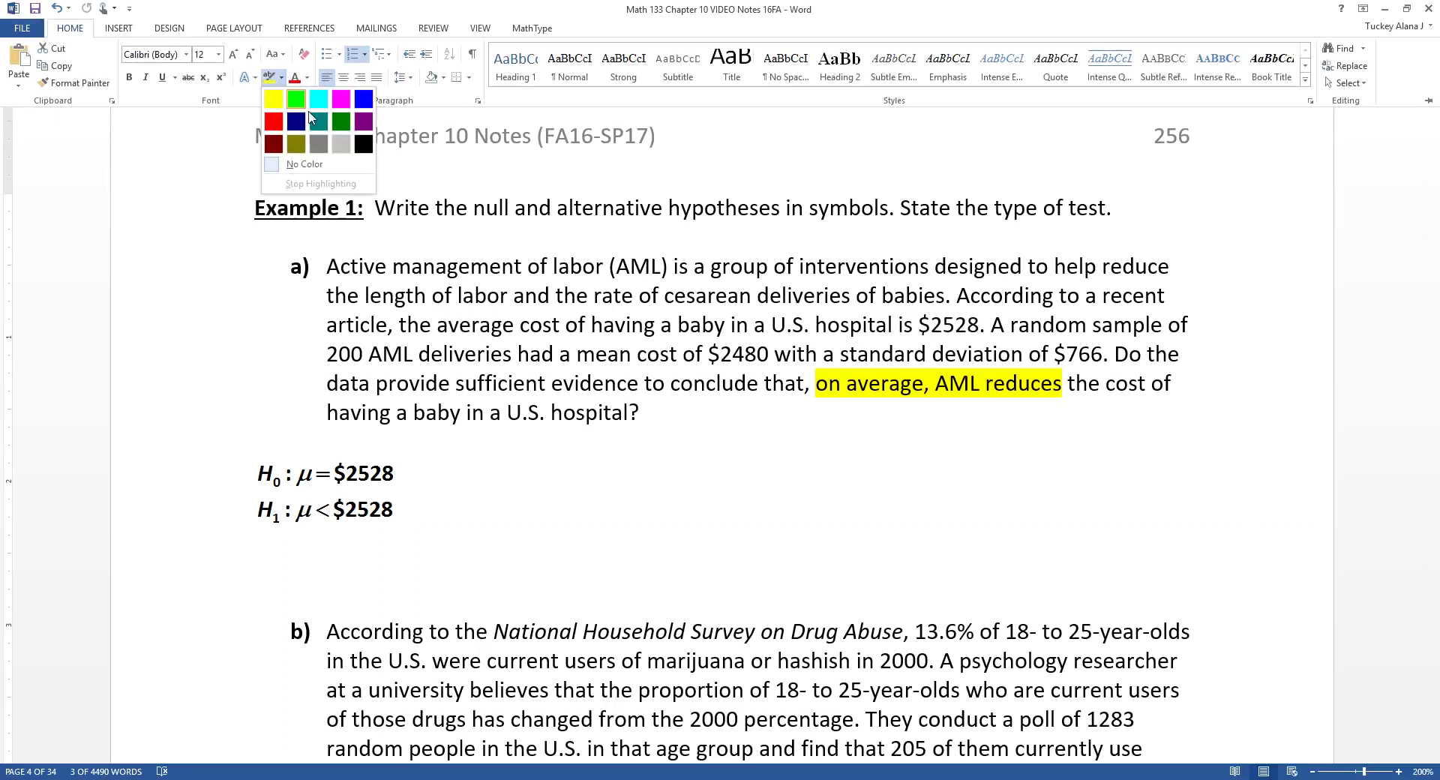
pyautogui.click(289, 86)
pyautogui.click(489, 268)
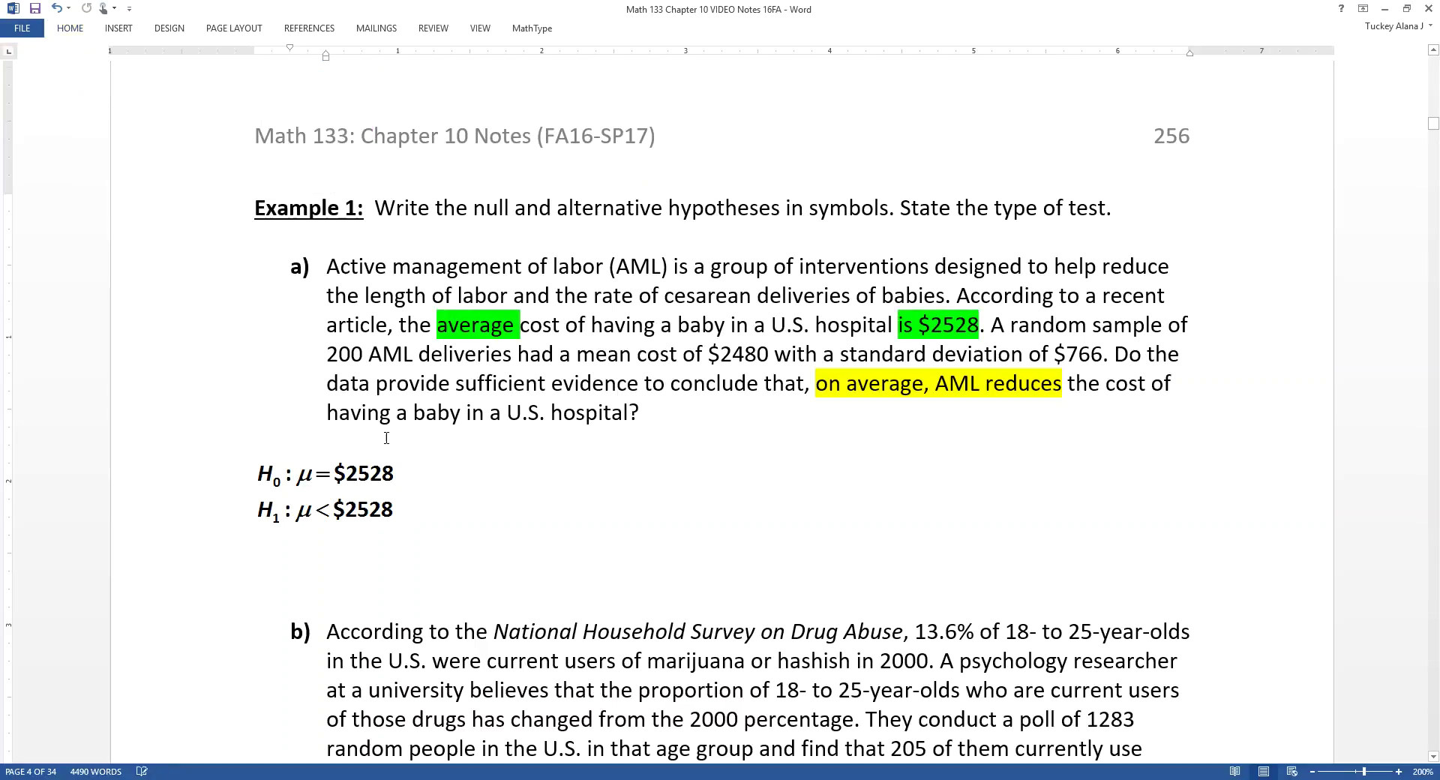
# Highlight the H0: μ = $2528 equation green
pyautogui.click(343, 475)
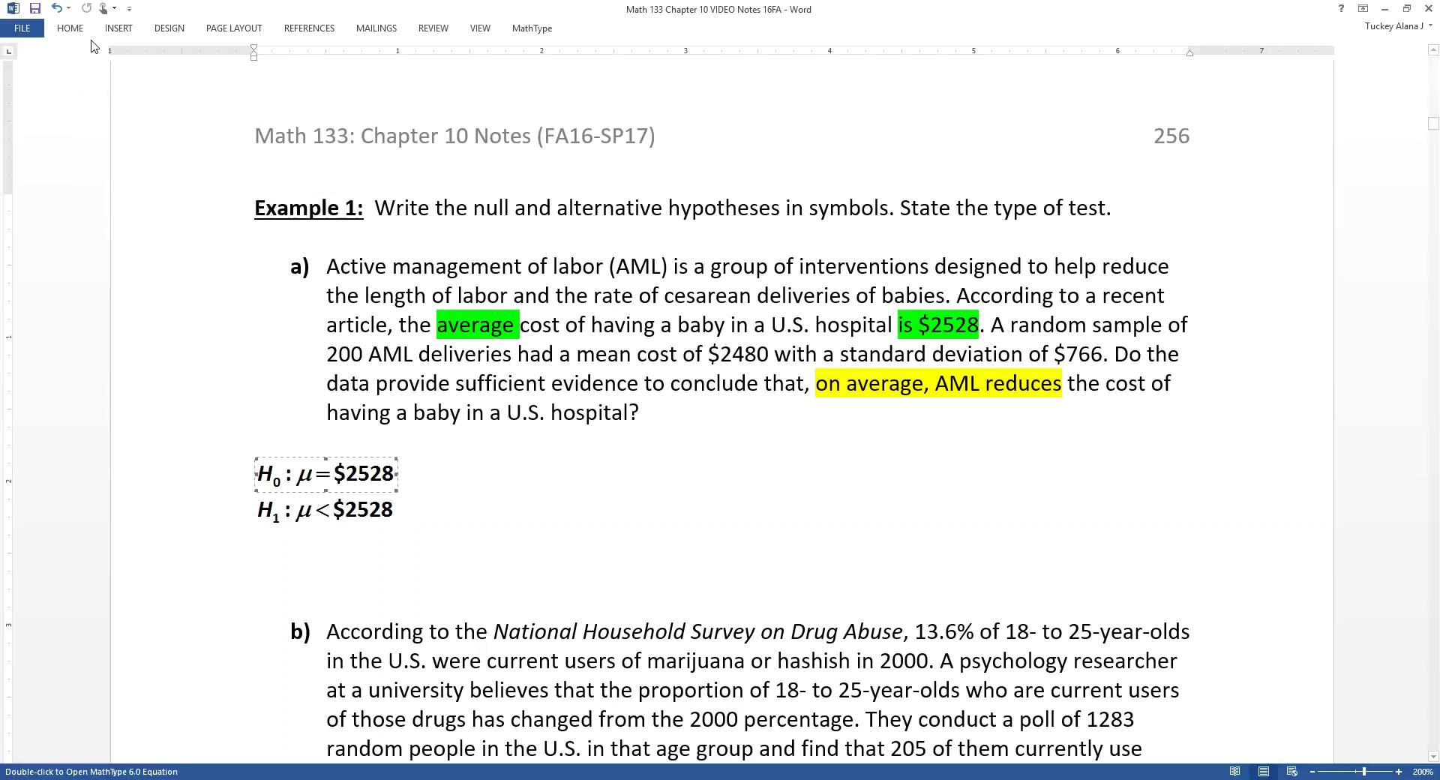
pyautogui.click(69, 28)
pyautogui.click(269, 77)
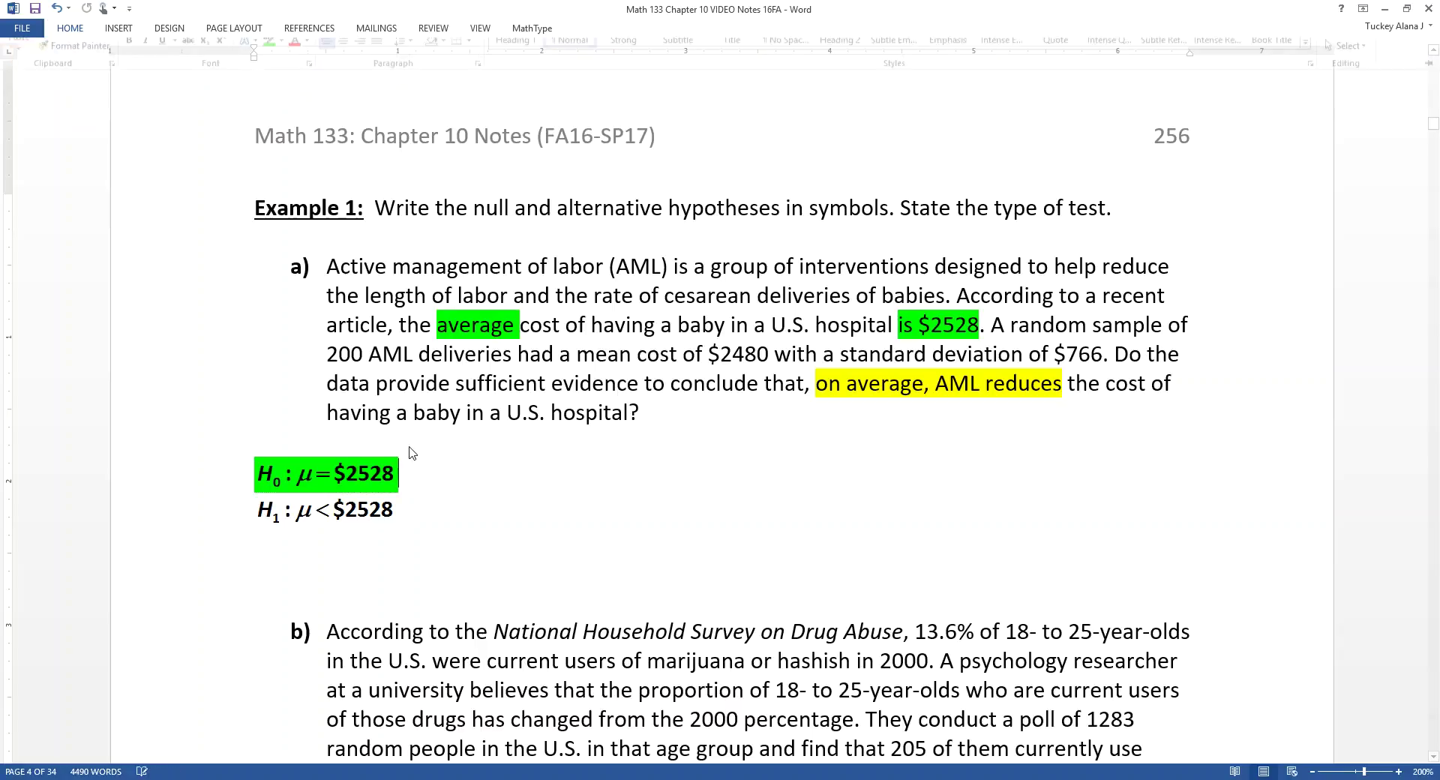
# Highlight the H1: μ < $2528 equation yellow to match the question phrase
pyautogui.moveTo(1063, 384); pyautogui.dragTo(817, 390)
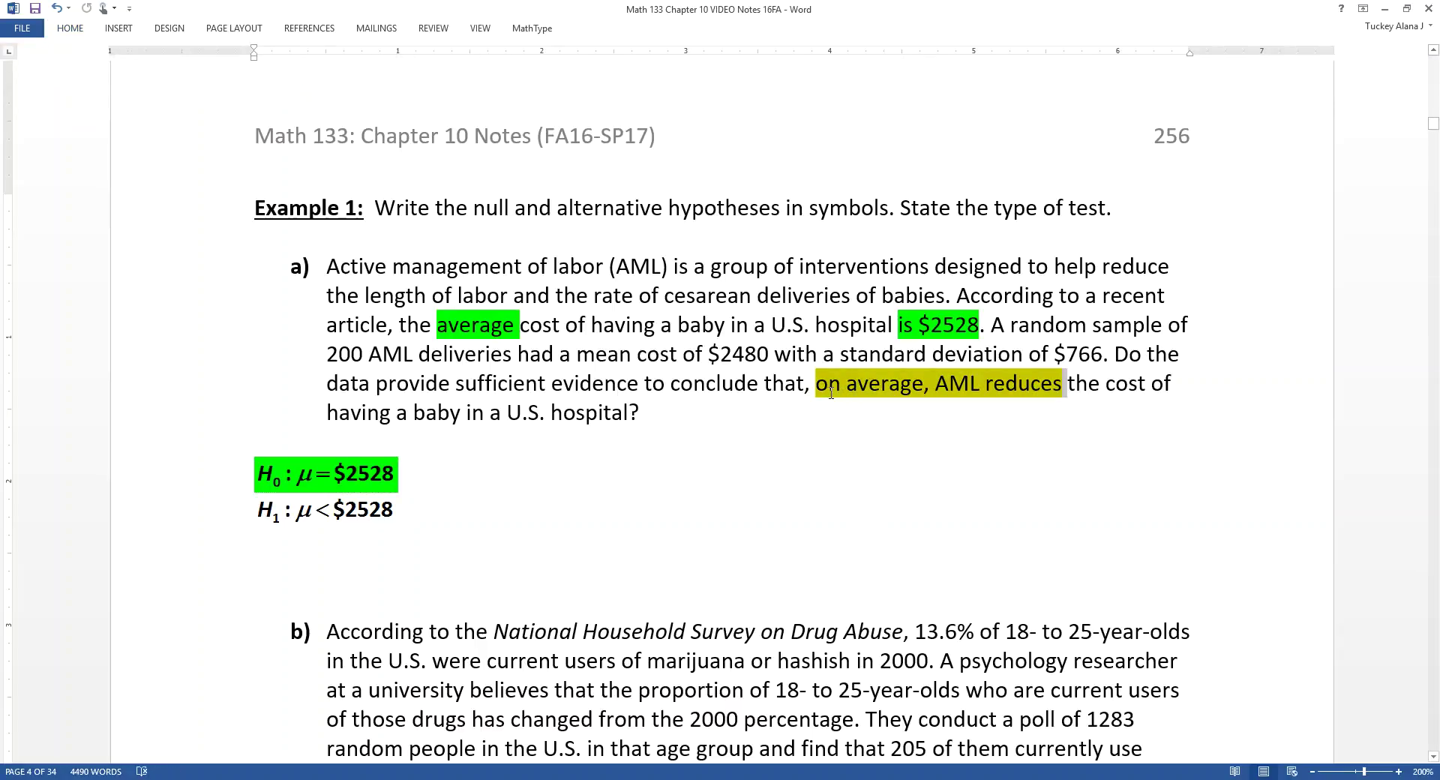
pyautogui.click(303, 507)
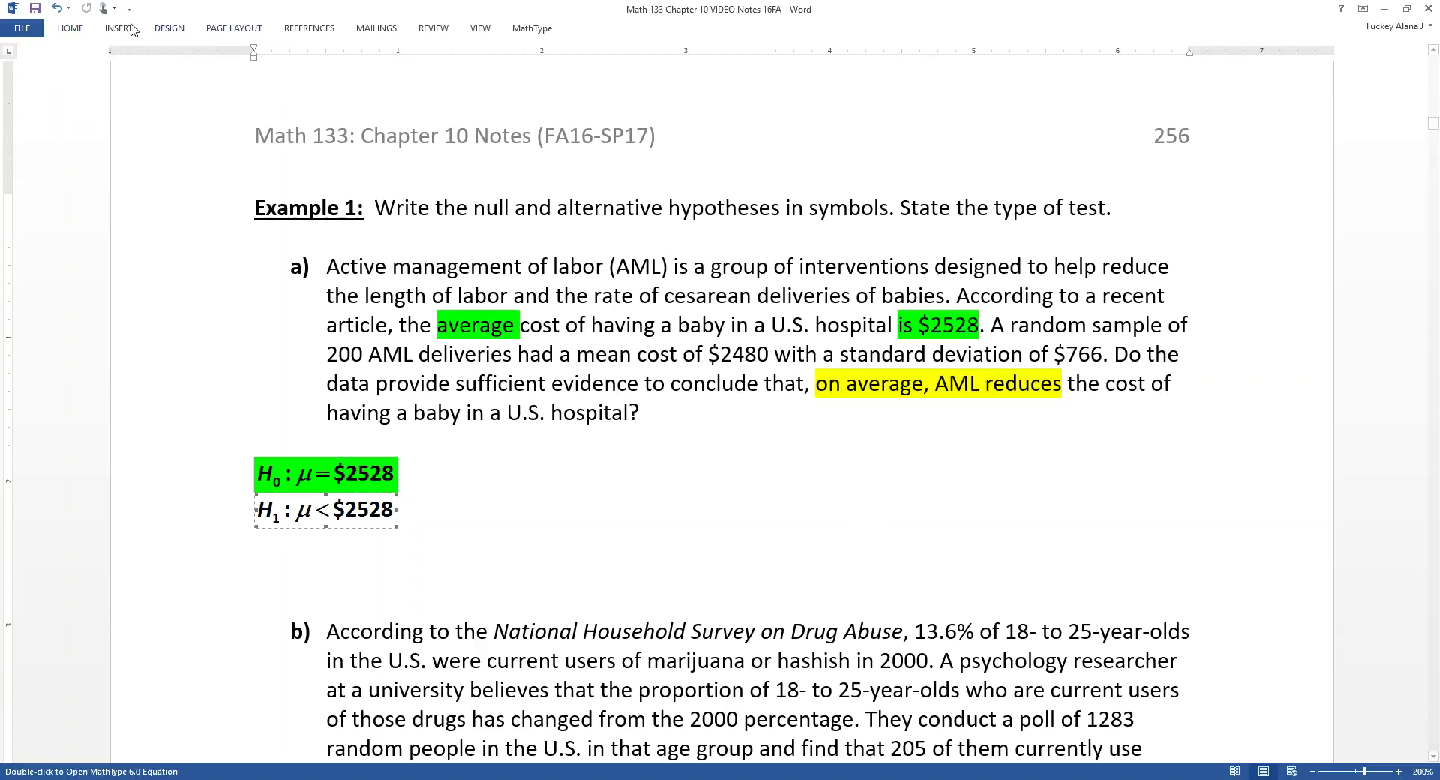
pyautogui.click(70, 28)
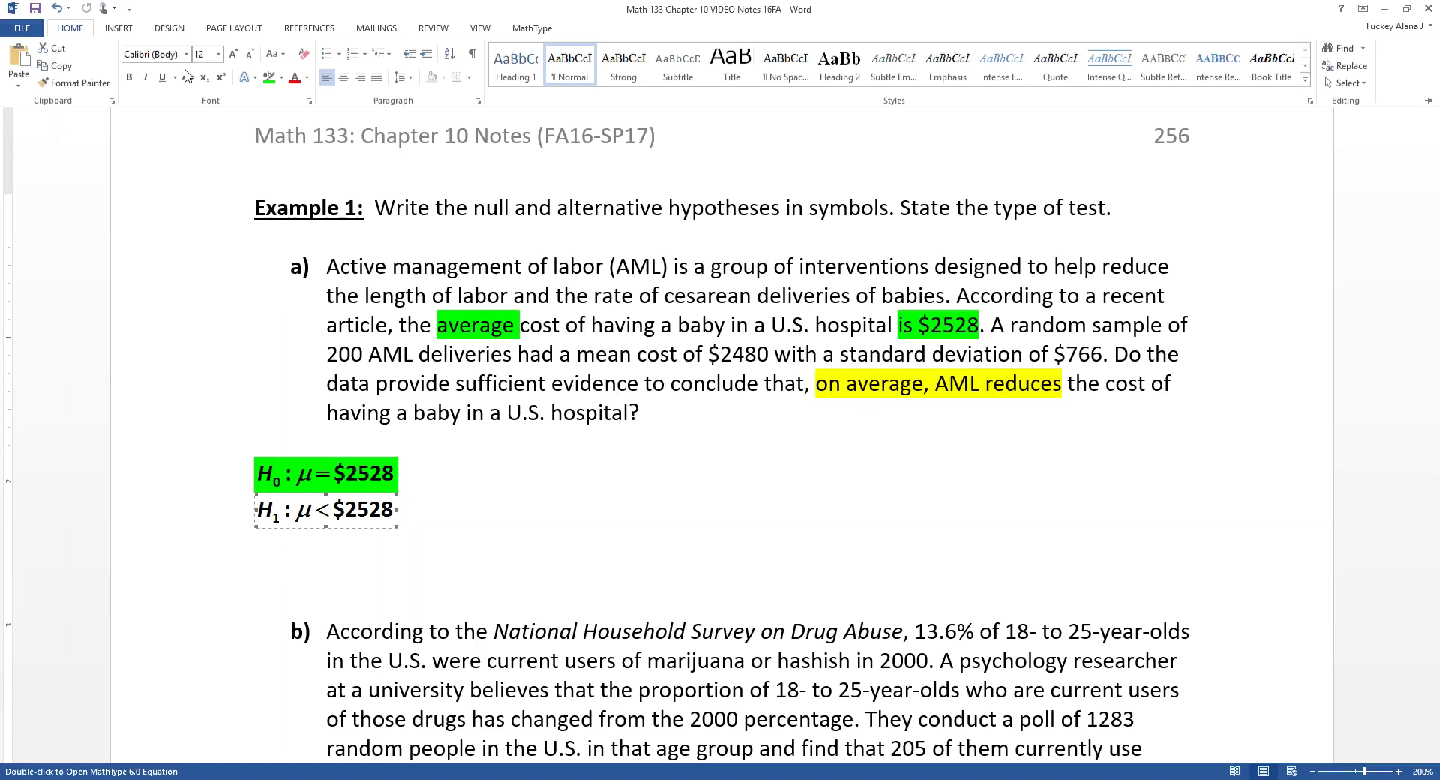
pyautogui.click(281, 77)
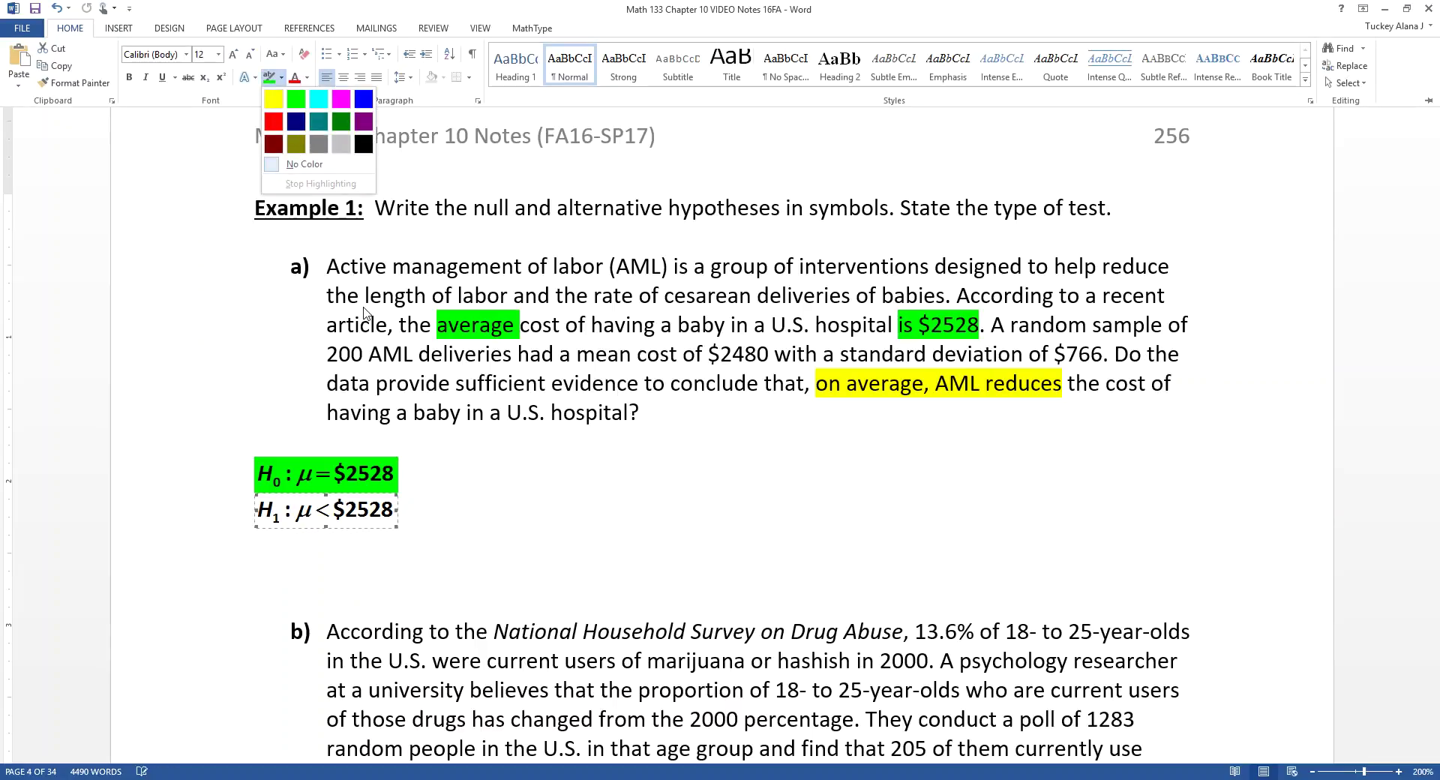
pyautogui.click(274, 100)
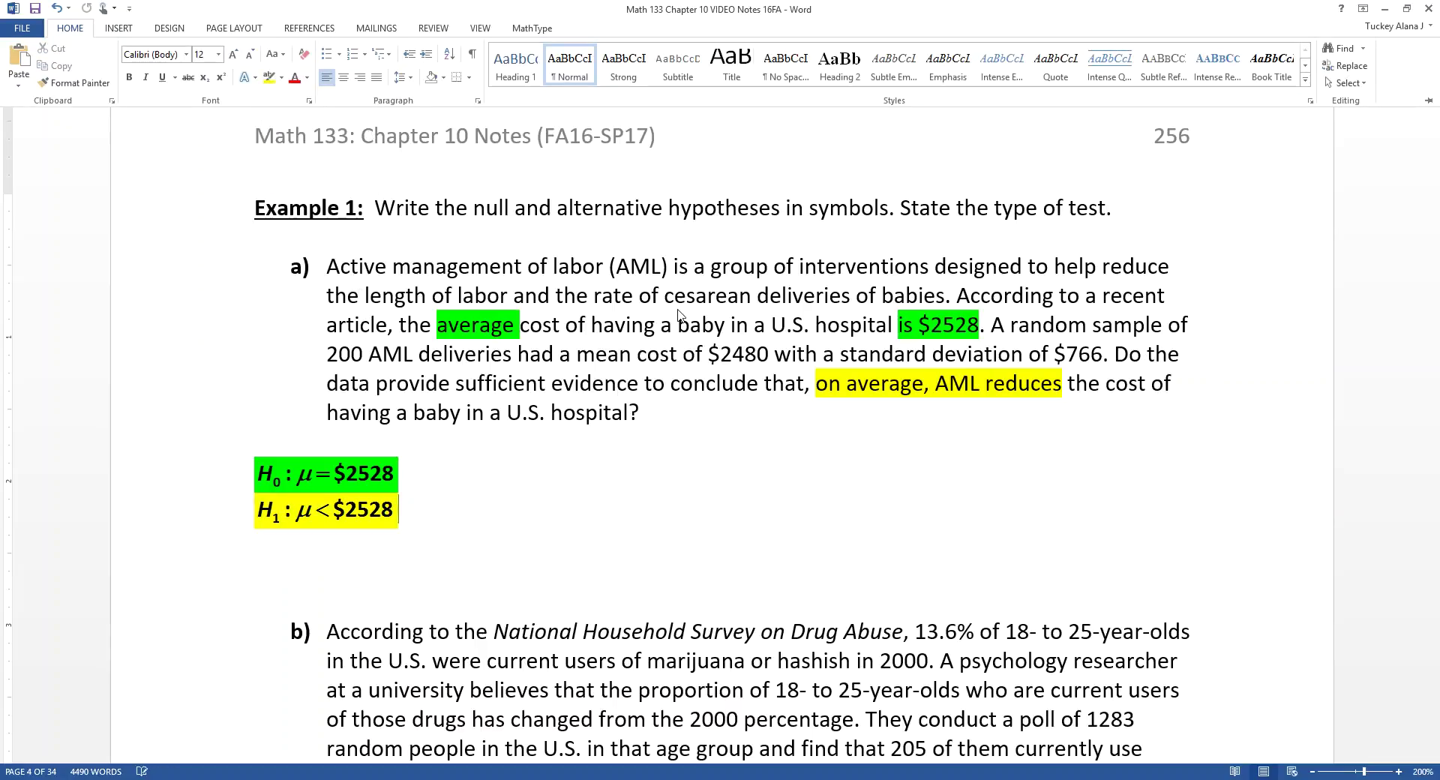
pyautogui.moveTo(760, 355); pyautogui.dragTo(712, 357)
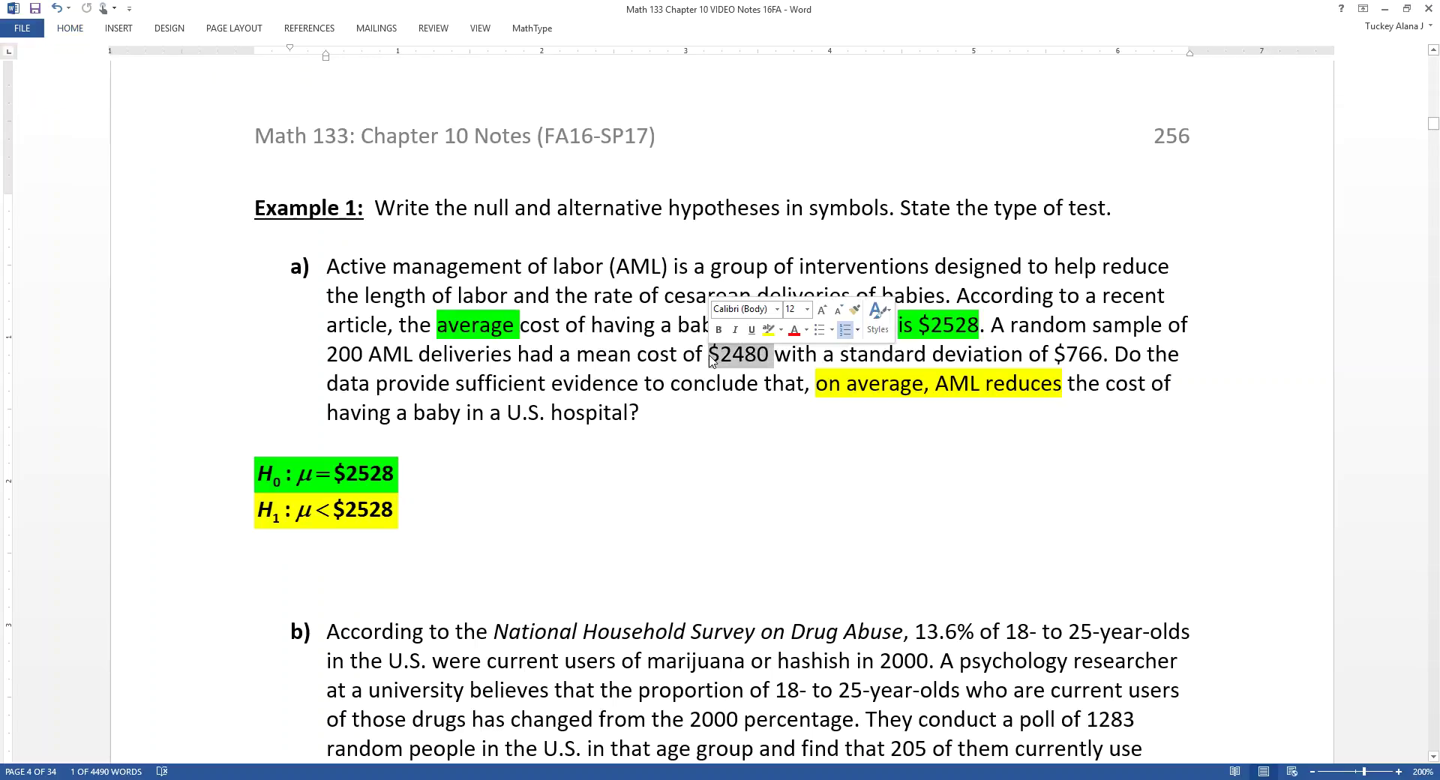
pyautogui.click(644, 473)
# Place a copy of the green H0 equation right after 'hospital?' in part a)
pyautogui.click(669, 422)
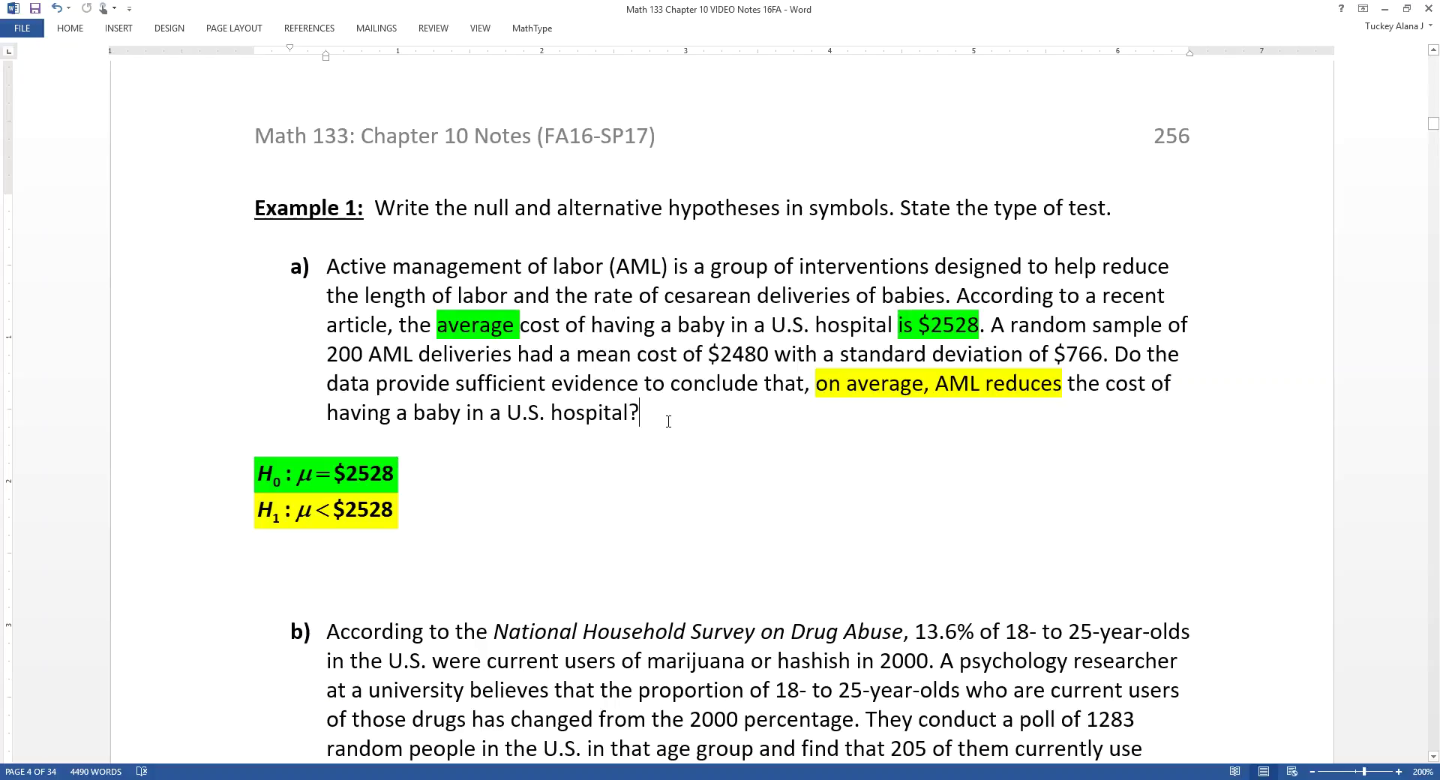
pyautogui.hotkey('ctrl', 'v')
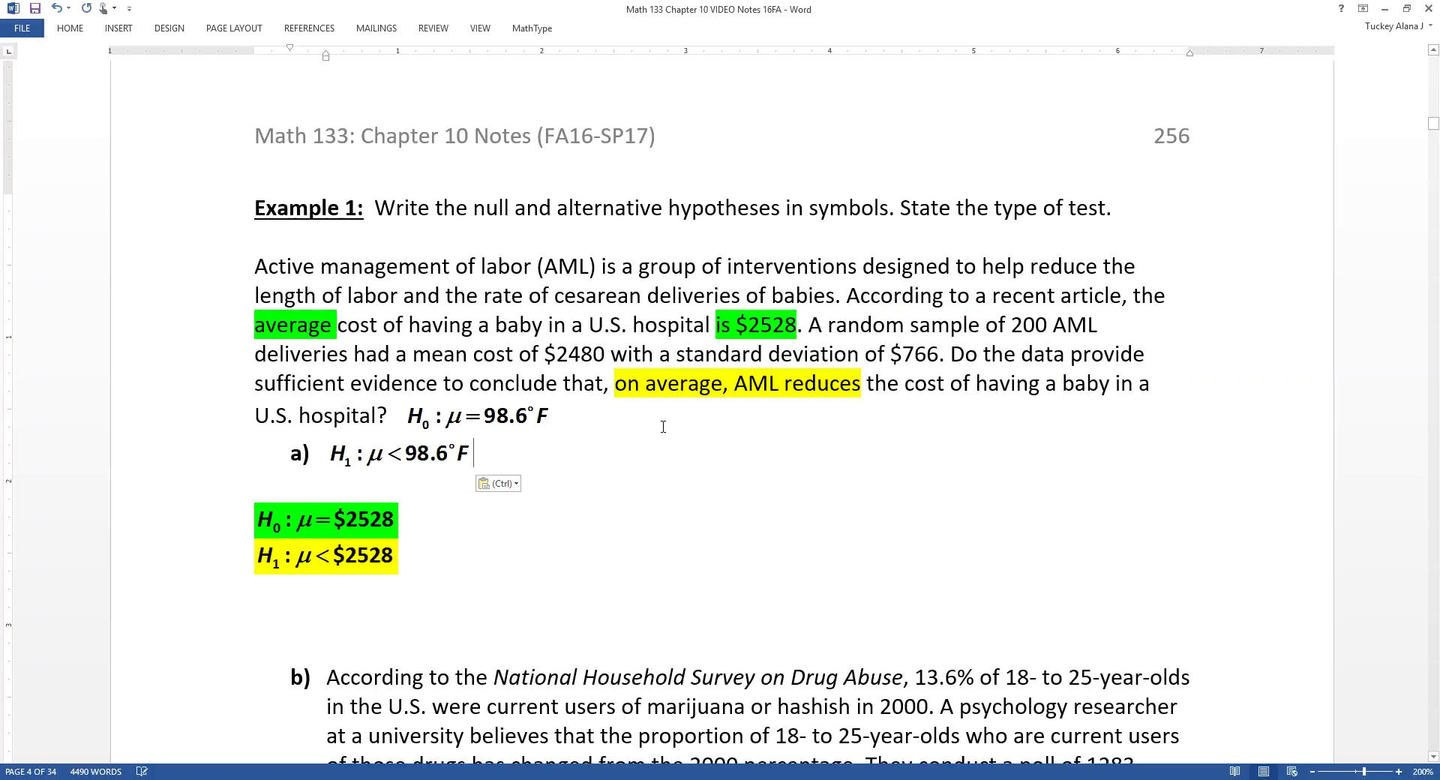
pyautogui.hotkey('ctrl', 'z')
pyautogui.moveTo(373, 489); pyautogui.dragTo(679, 418)
# Replace the copied equation's content in MathType with x̄
pyautogui.doubleClick(679, 418)
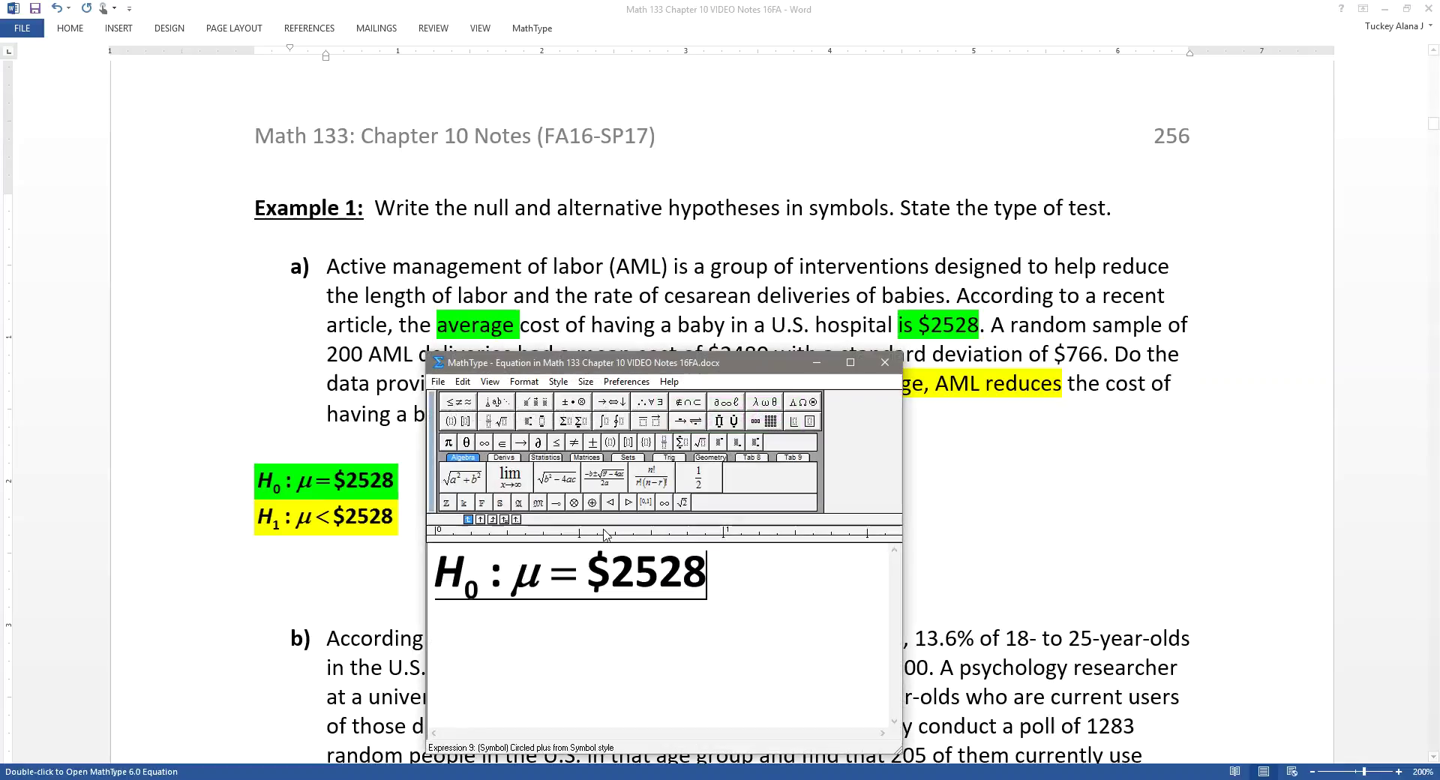
pyautogui.moveTo(707, 576); pyautogui.dragTo(360, 600)
pyautogui.write('x')
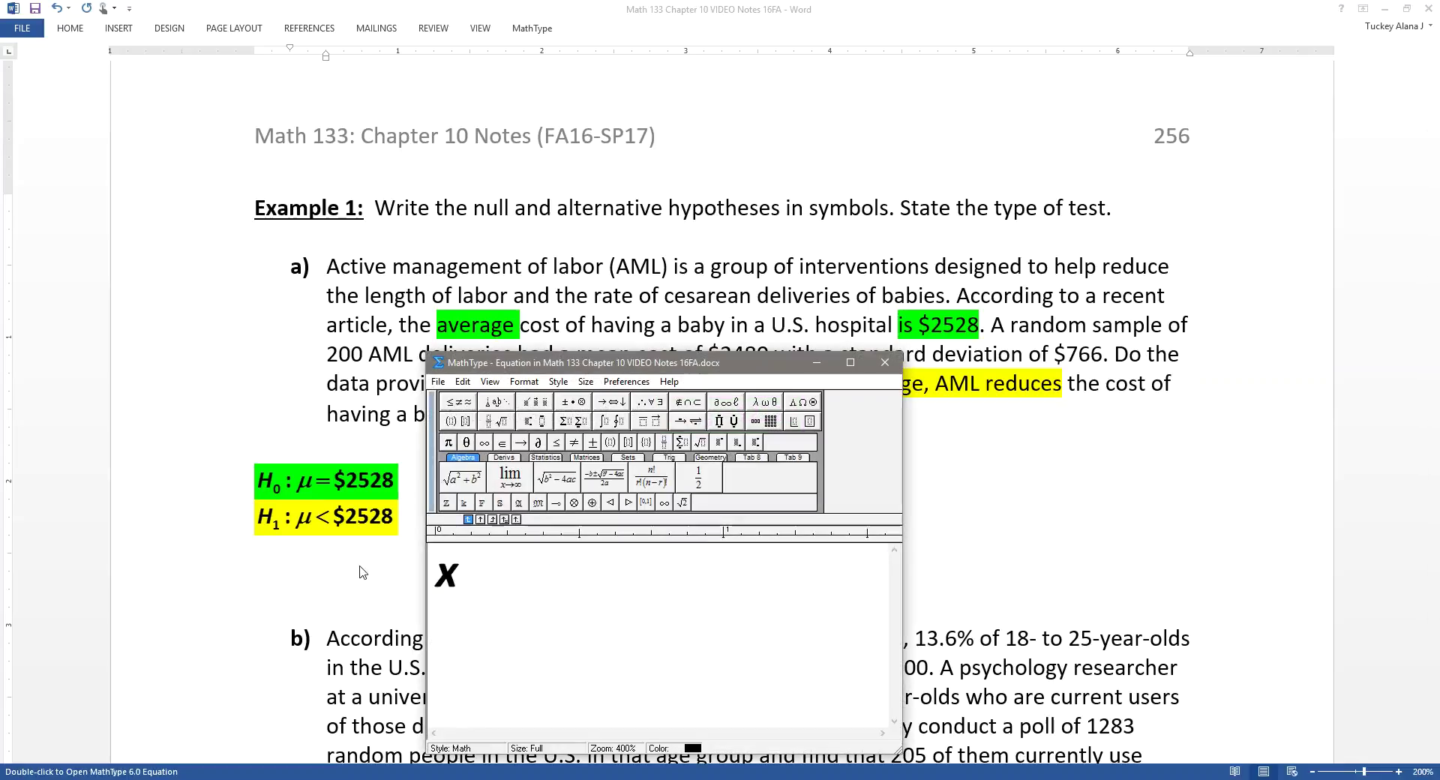
pyautogui.moveTo(568, 368); pyautogui.dragTo(566, 409)
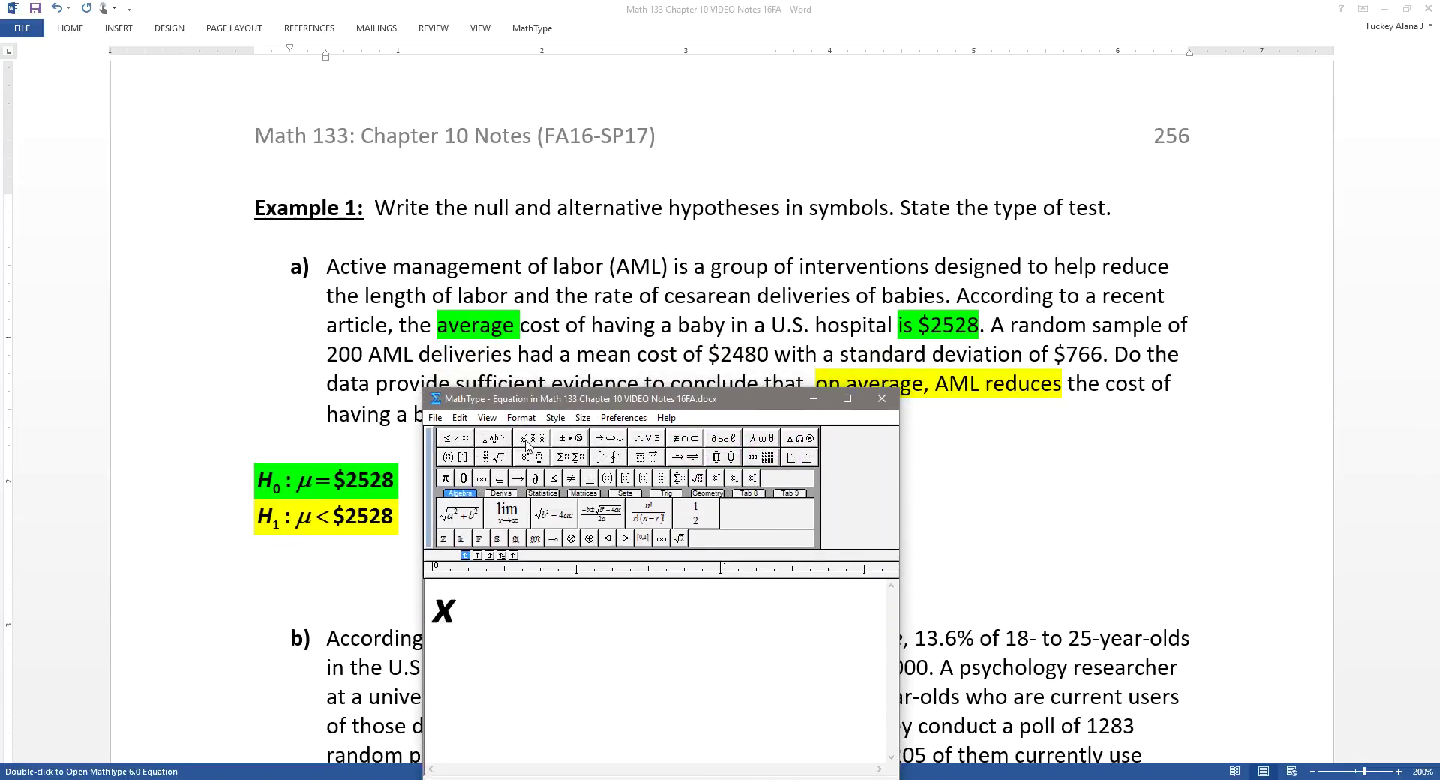
pyautogui.click(532, 436)
pyautogui.click(522, 517)
pyautogui.write('=')
pyautogui.press('BackSpace')
pyautogui.press('Tab')
# Complete the equation as x̄ = 2480, s = 766 and update it in Word
pyautogui.write('=249')
pyautogui.press('BackSpace')
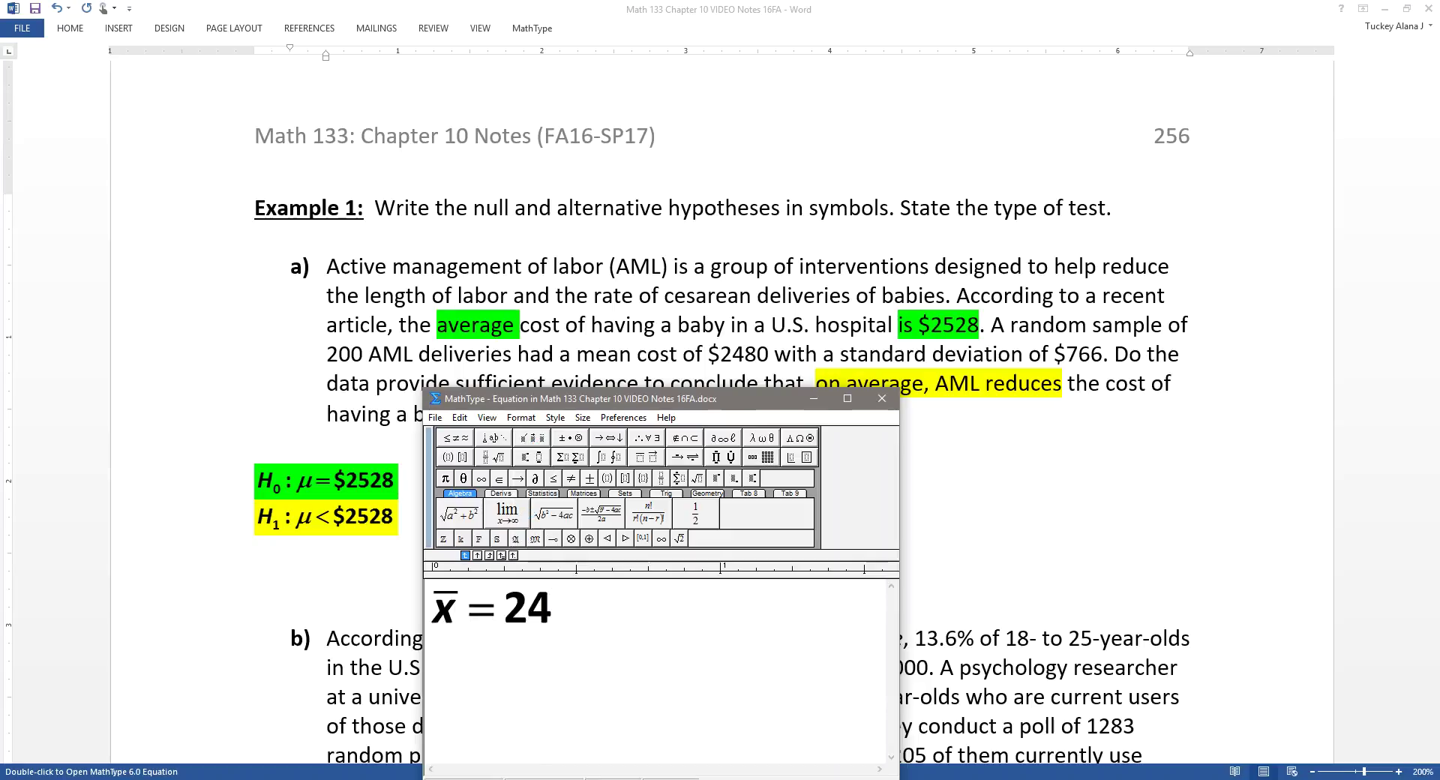
pyautogui.write('80,s')
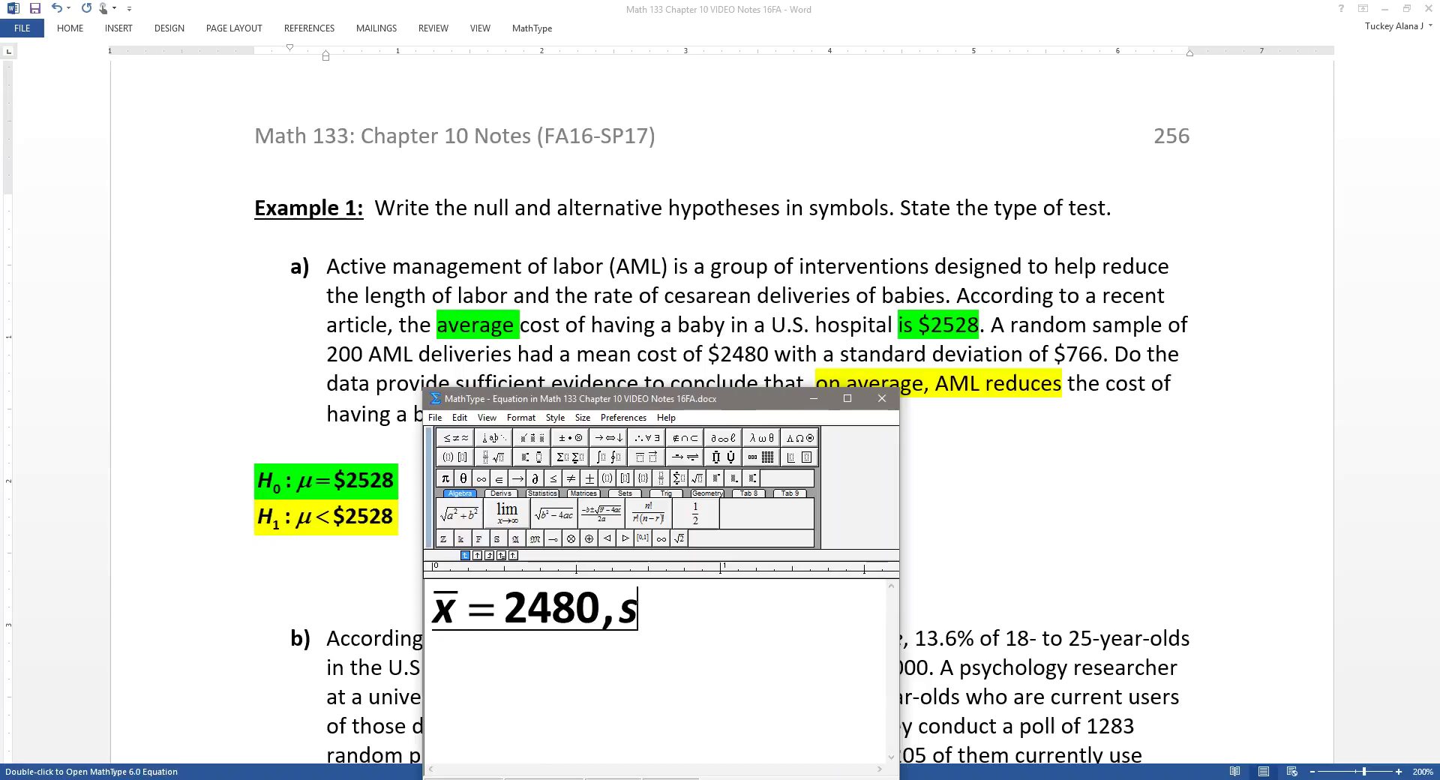
pyautogui.write('7')
pyautogui.press('BackSpace')
pyautogui.write('=-')
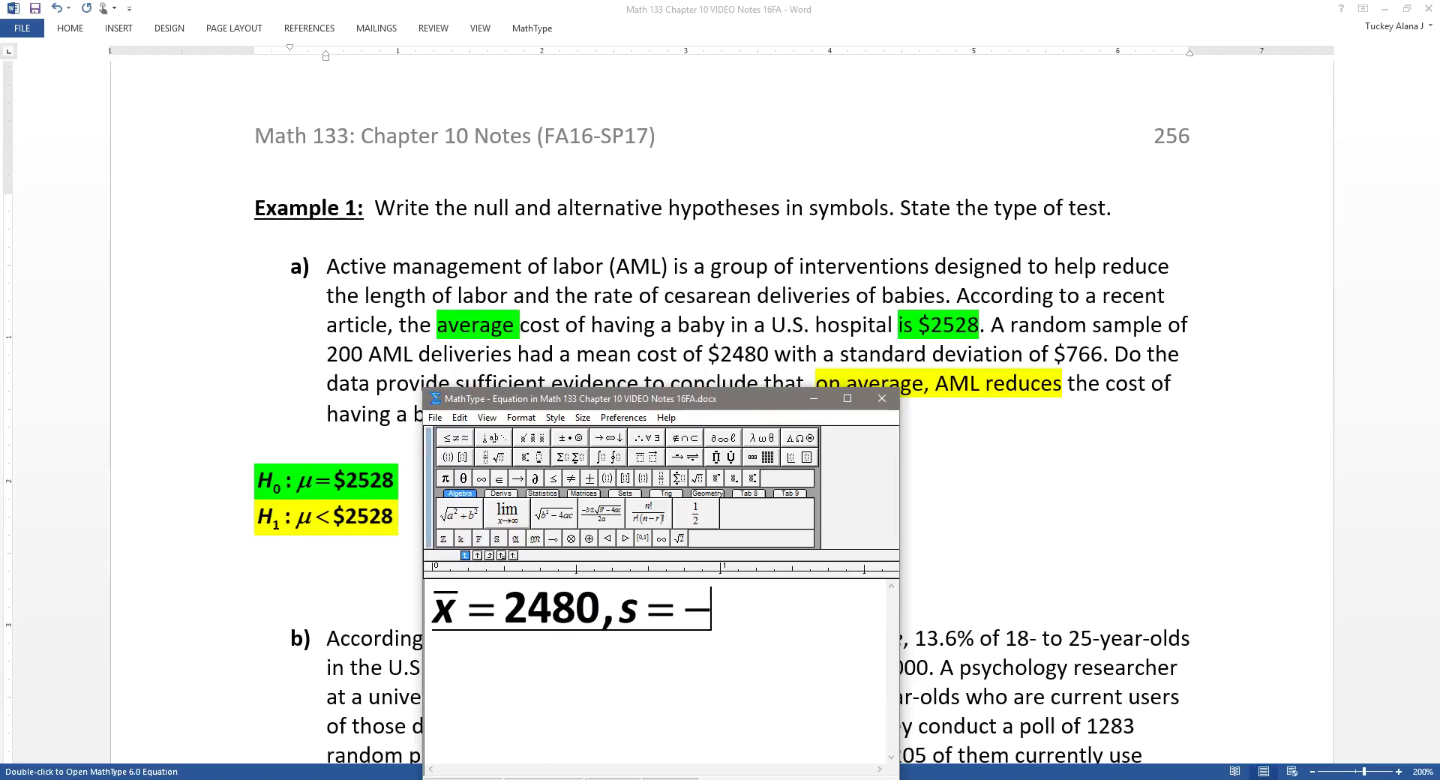
pyautogui.press('BackSpace')
pyautogui.write('8')
pyautogui.press('BackSpace')
pyautogui.write('766')
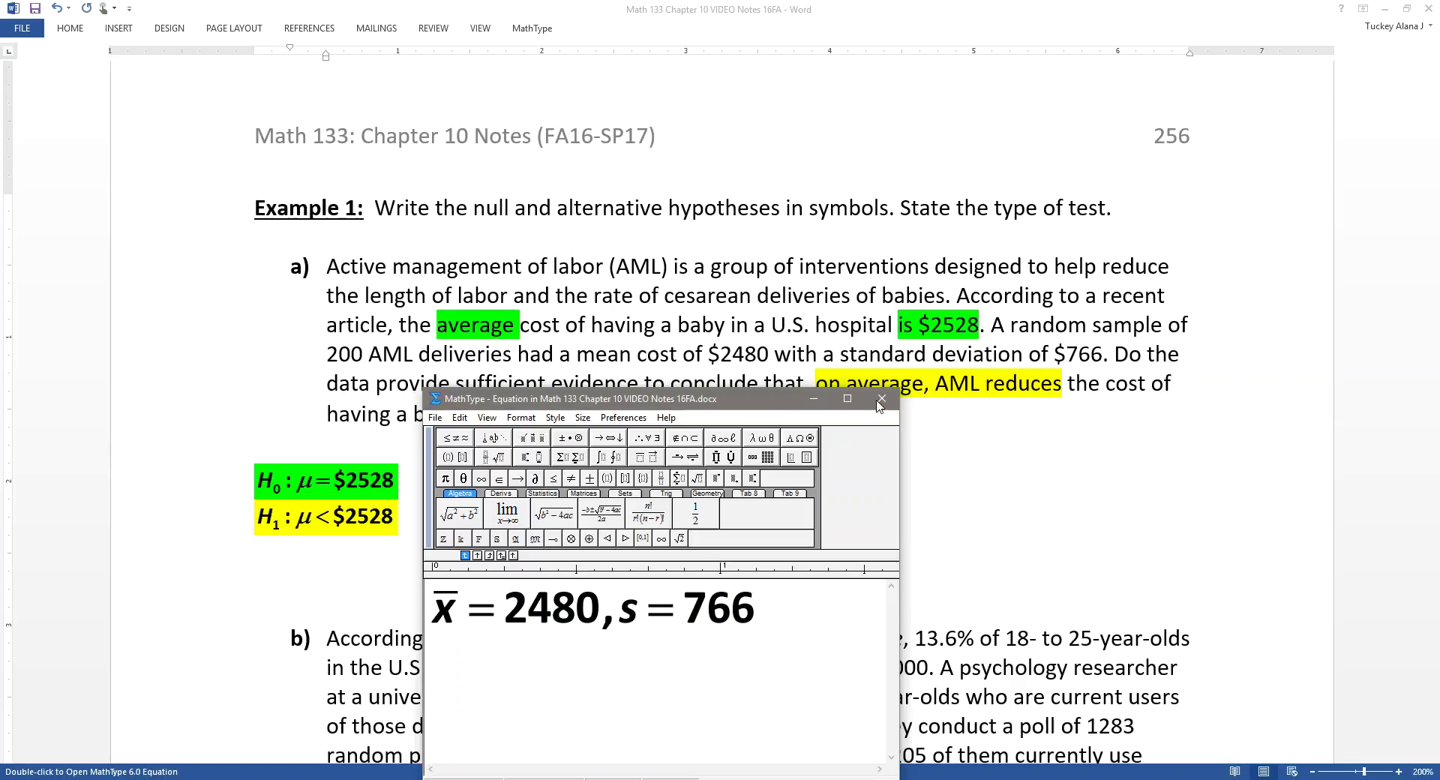
pyautogui.click(881, 402)
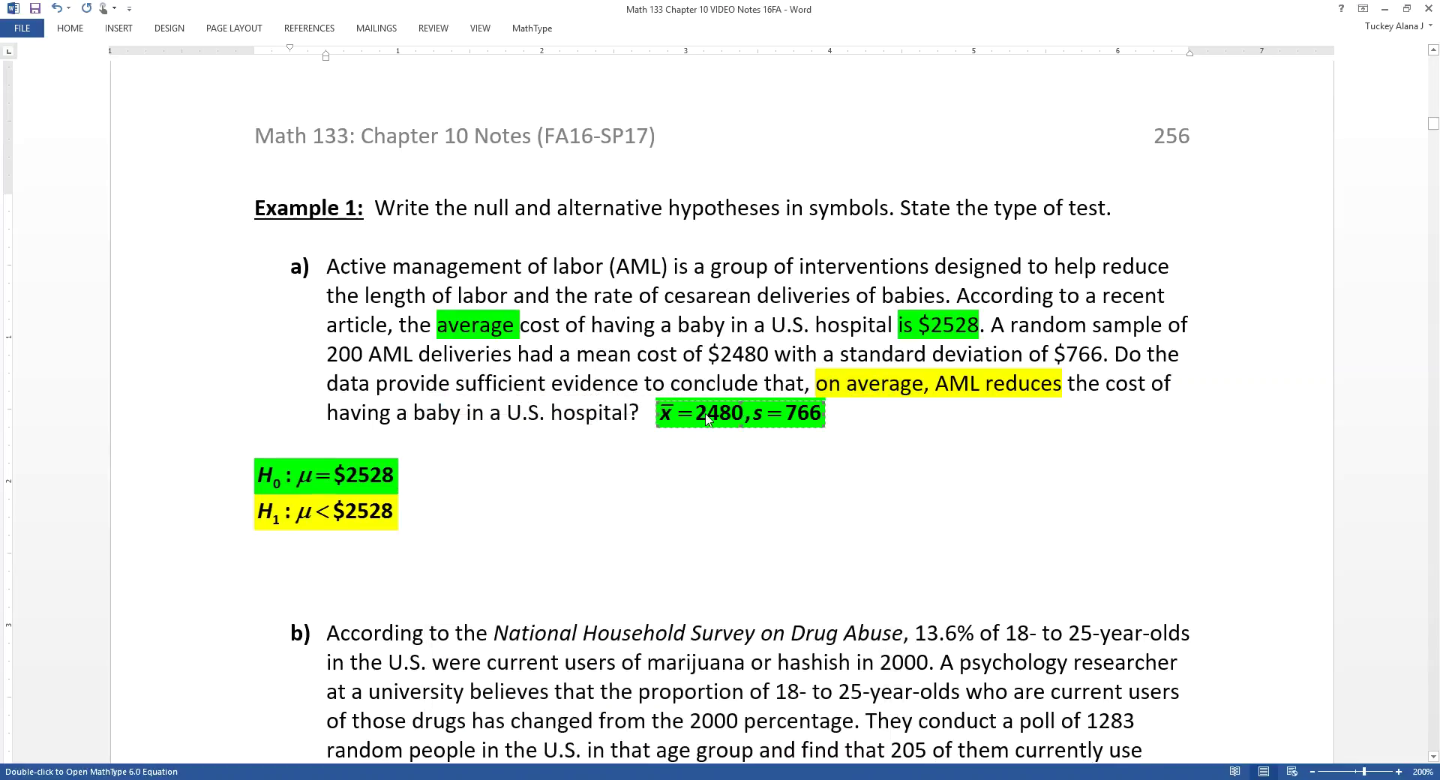
pyautogui.click(70, 28)
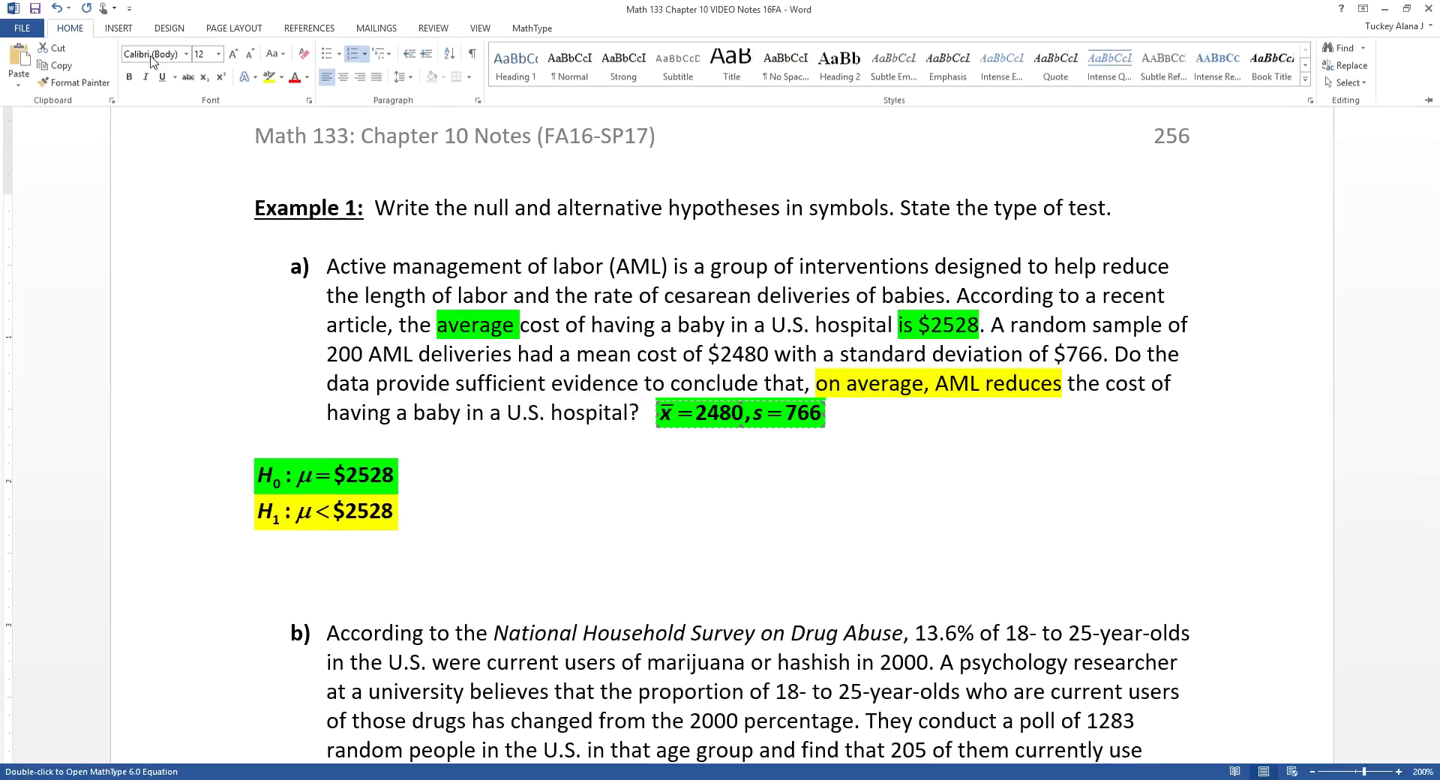
# Set the x̄ = 2480, s = 766 equation's highlight to No Color
pyautogui.click(282, 78)
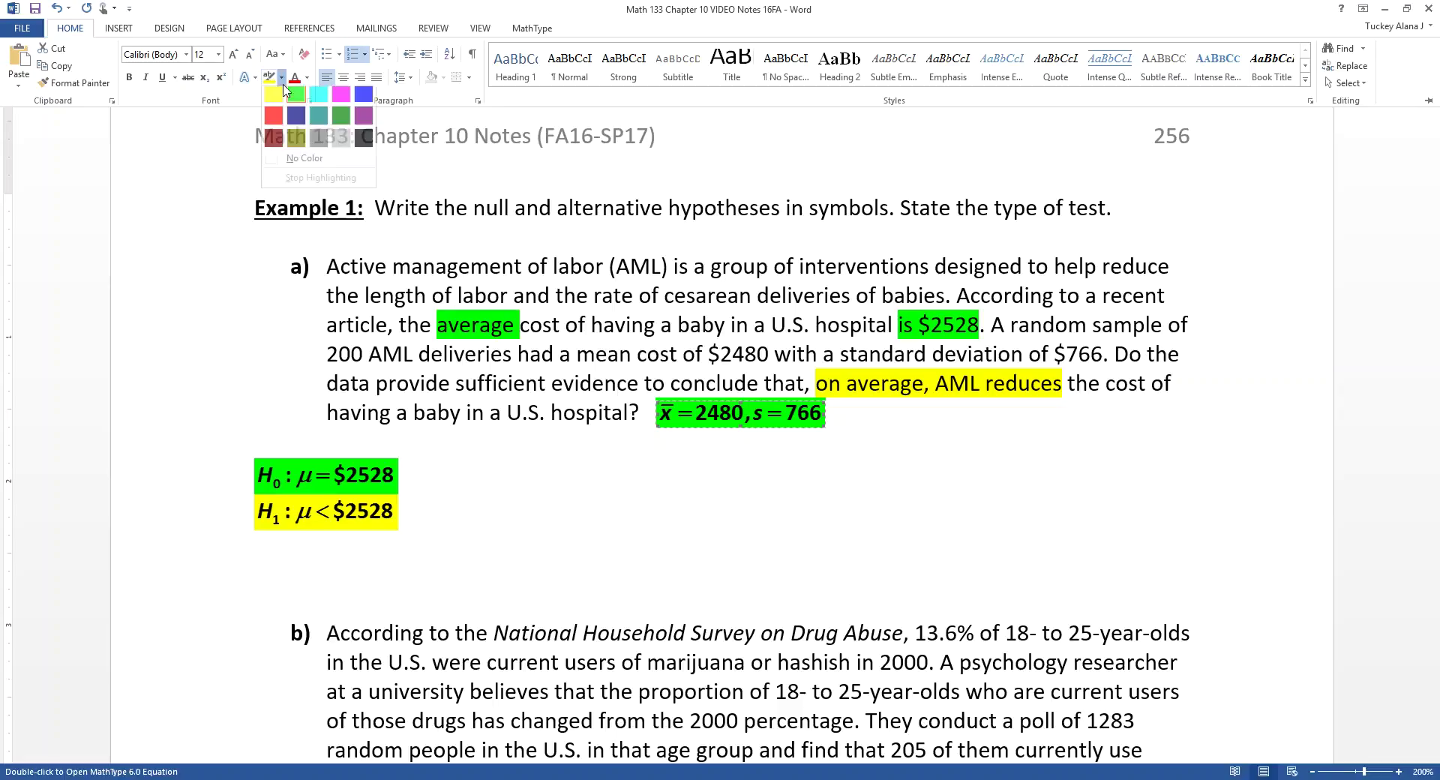
pyautogui.click(474, 341)
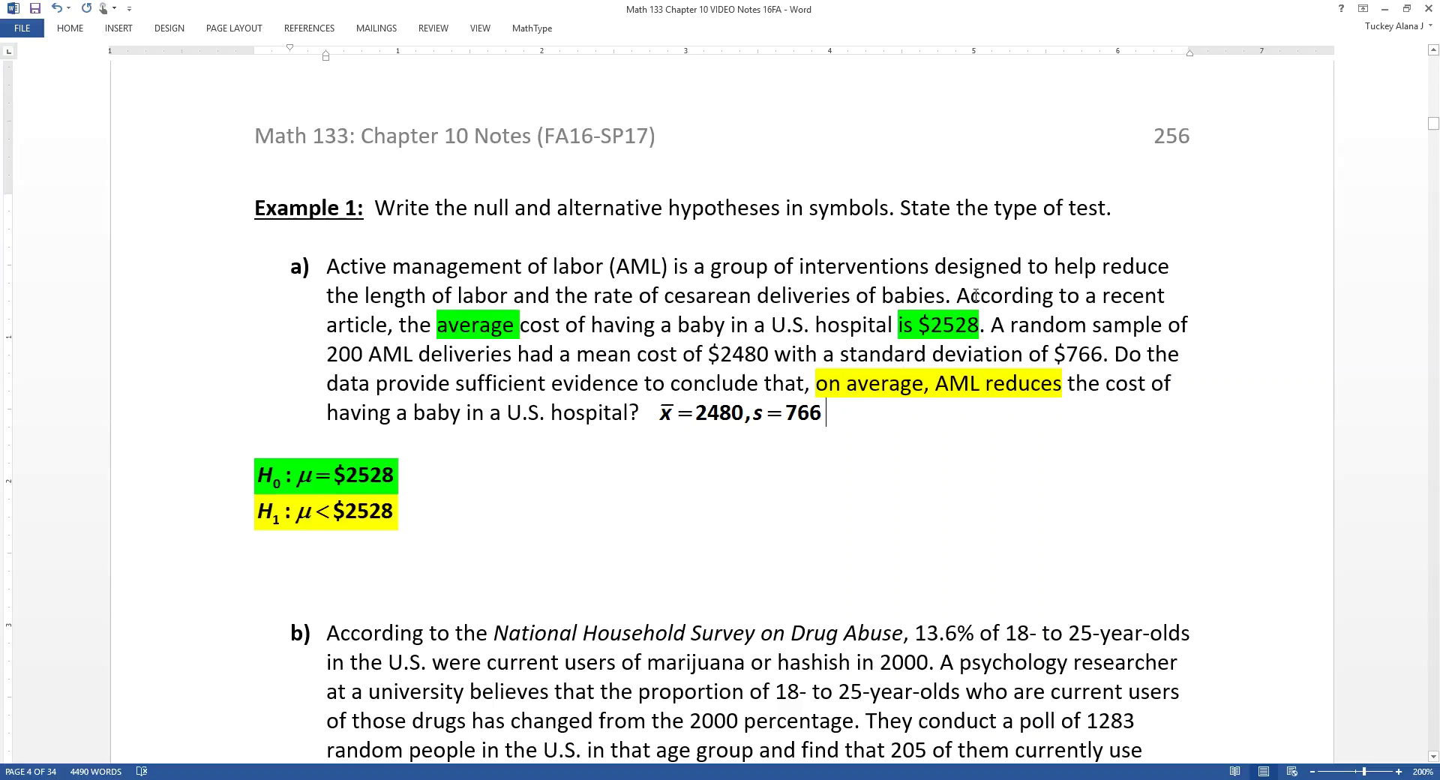
pyautogui.moveTo(972, 322); pyautogui.dragTo(920, 330)
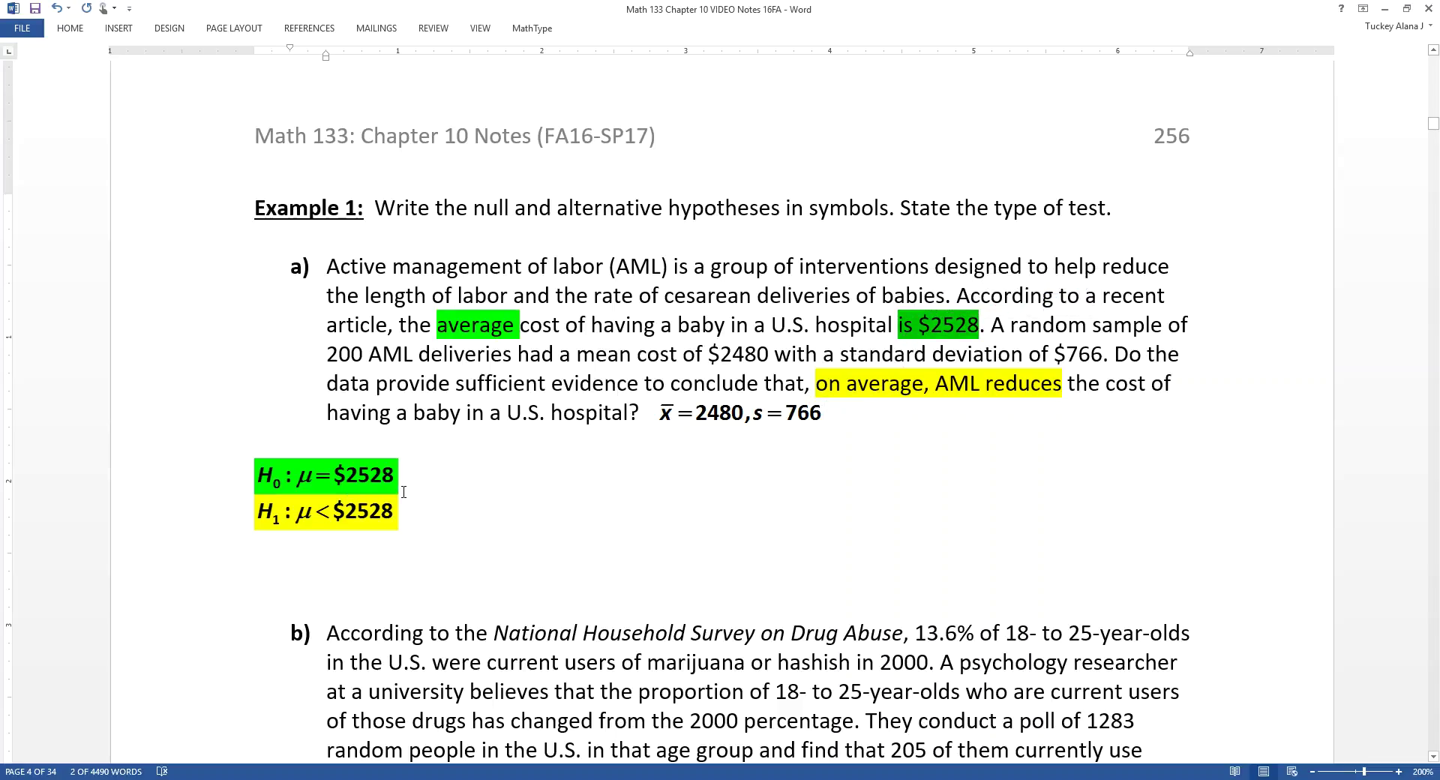
# Delete the extra blank line between the H1 equation and part b)
pyautogui.click(387, 573)
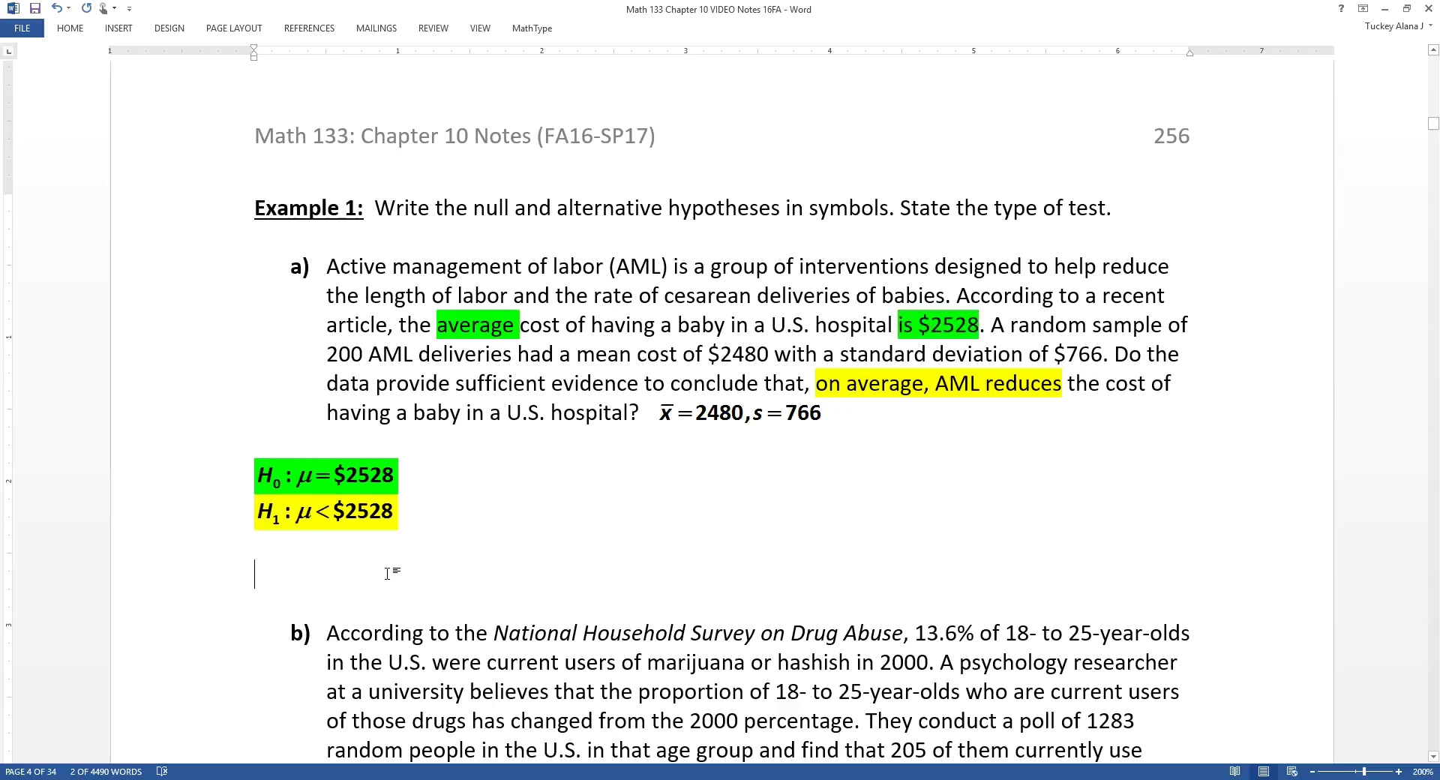
pyautogui.press('Delete')
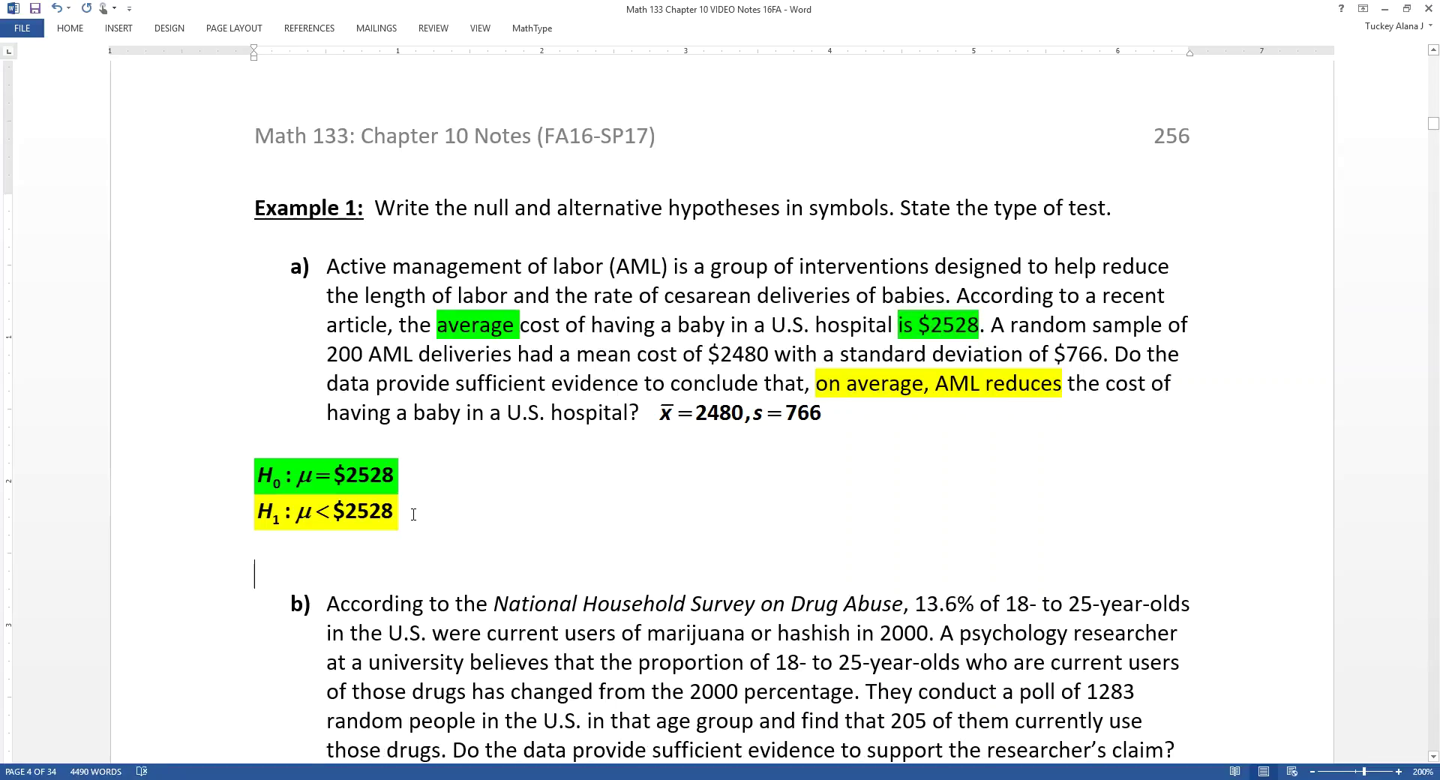
pyautogui.moveTo(414, 488); pyautogui.dragTo(236, 496)
pyautogui.click(401, 541)
pyautogui.moveTo(1104, 347); pyautogui.dragTo(735, 352)
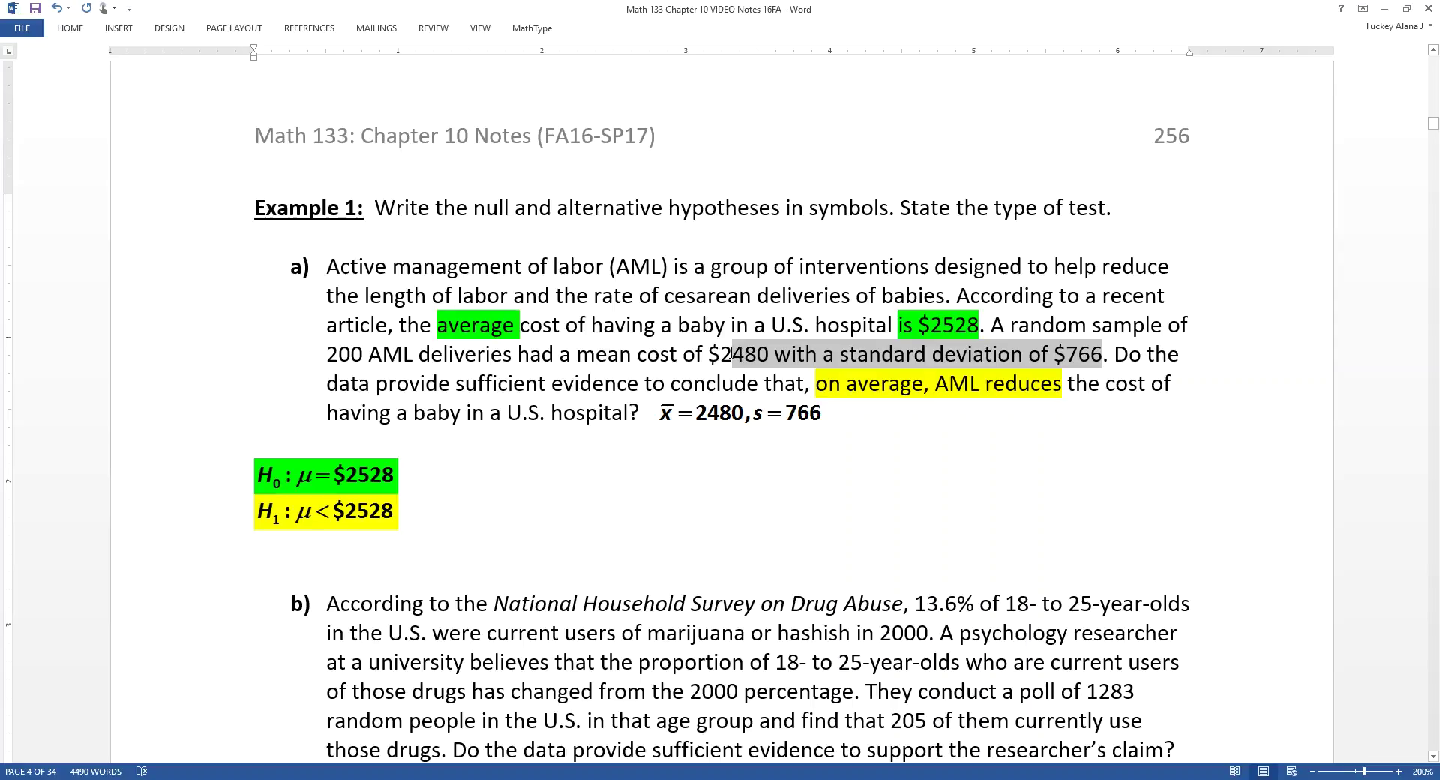
pyautogui.moveTo(732, 354); pyautogui.dragTo(729, 353)
# Scroll to part b) and select the word 'changed' in its question
pyautogui.scroll(-5, 727, 348)
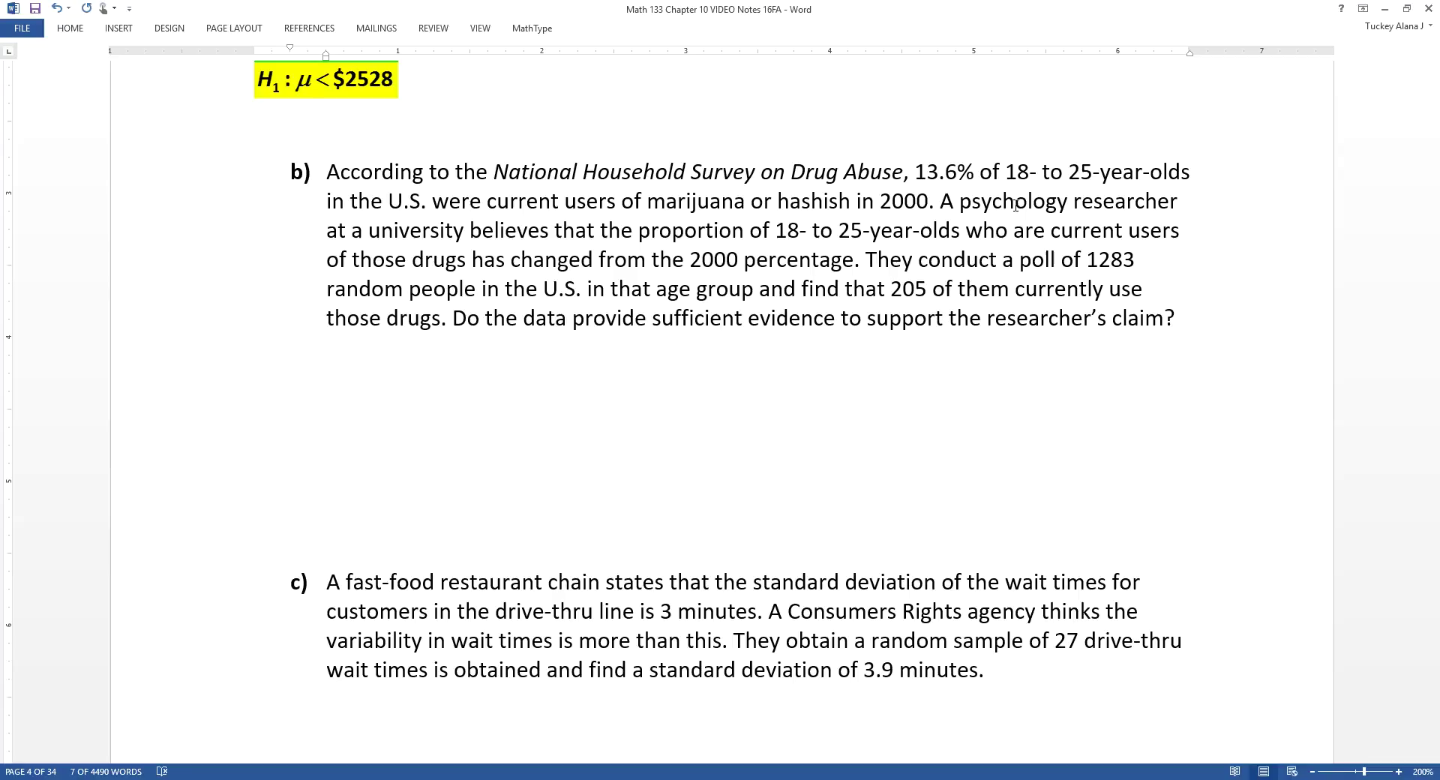
pyautogui.scroll(1, 354, 145)
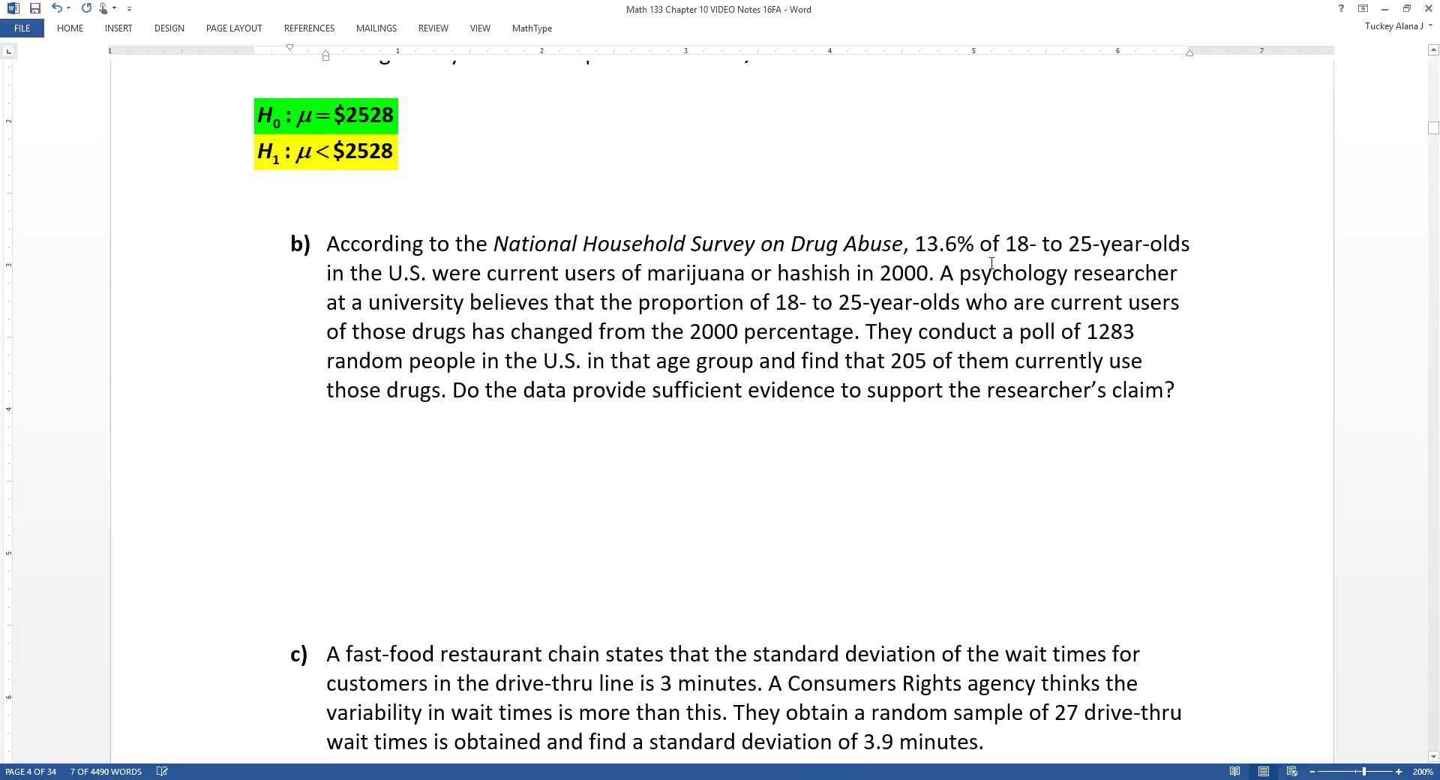
pyautogui.click(529, 444)
pyautogui.moveTo(508, 335); pyautogui.dragTo(593, 334)
# Highlight the word 'changed' in part b) yellow
pyautogui.click(76, 34)
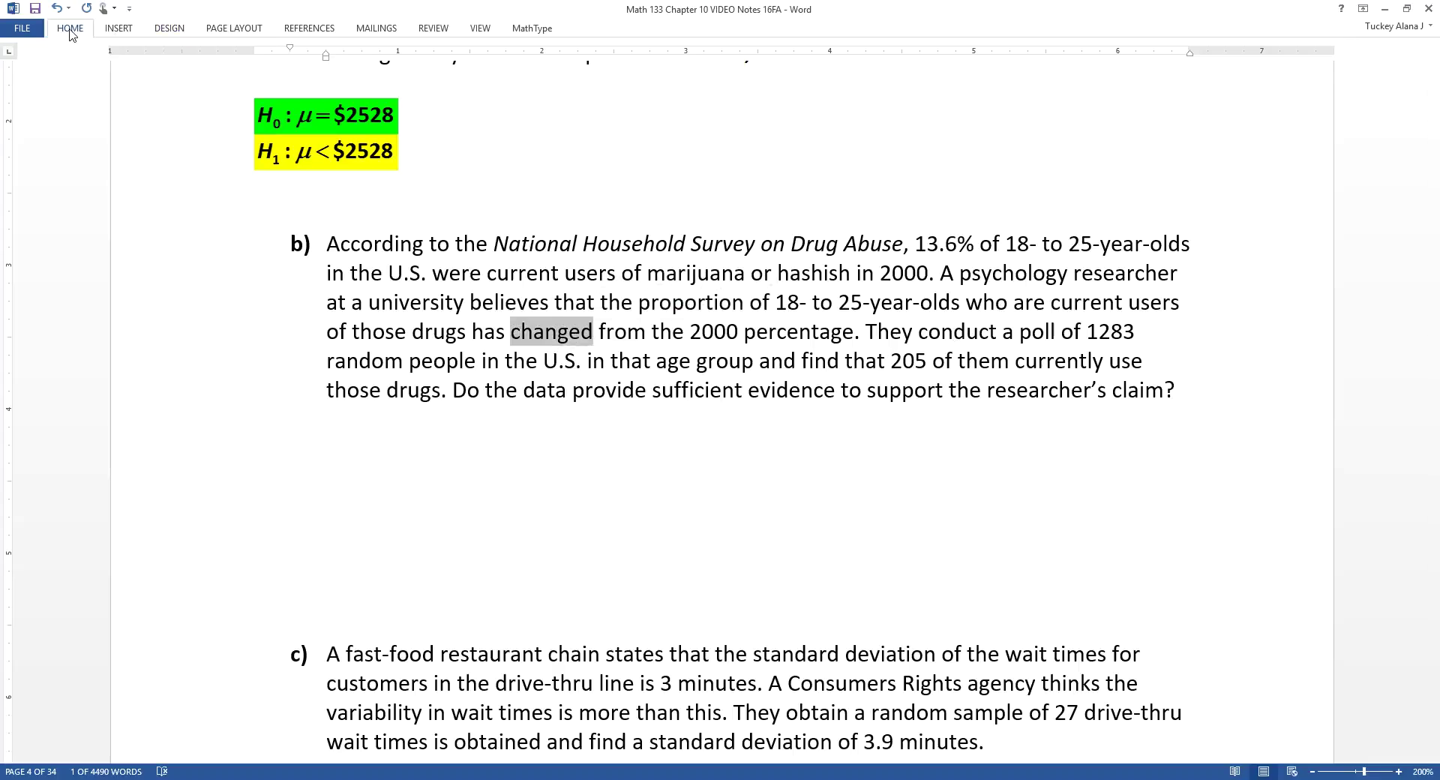
pyautogui.click(281, 78)
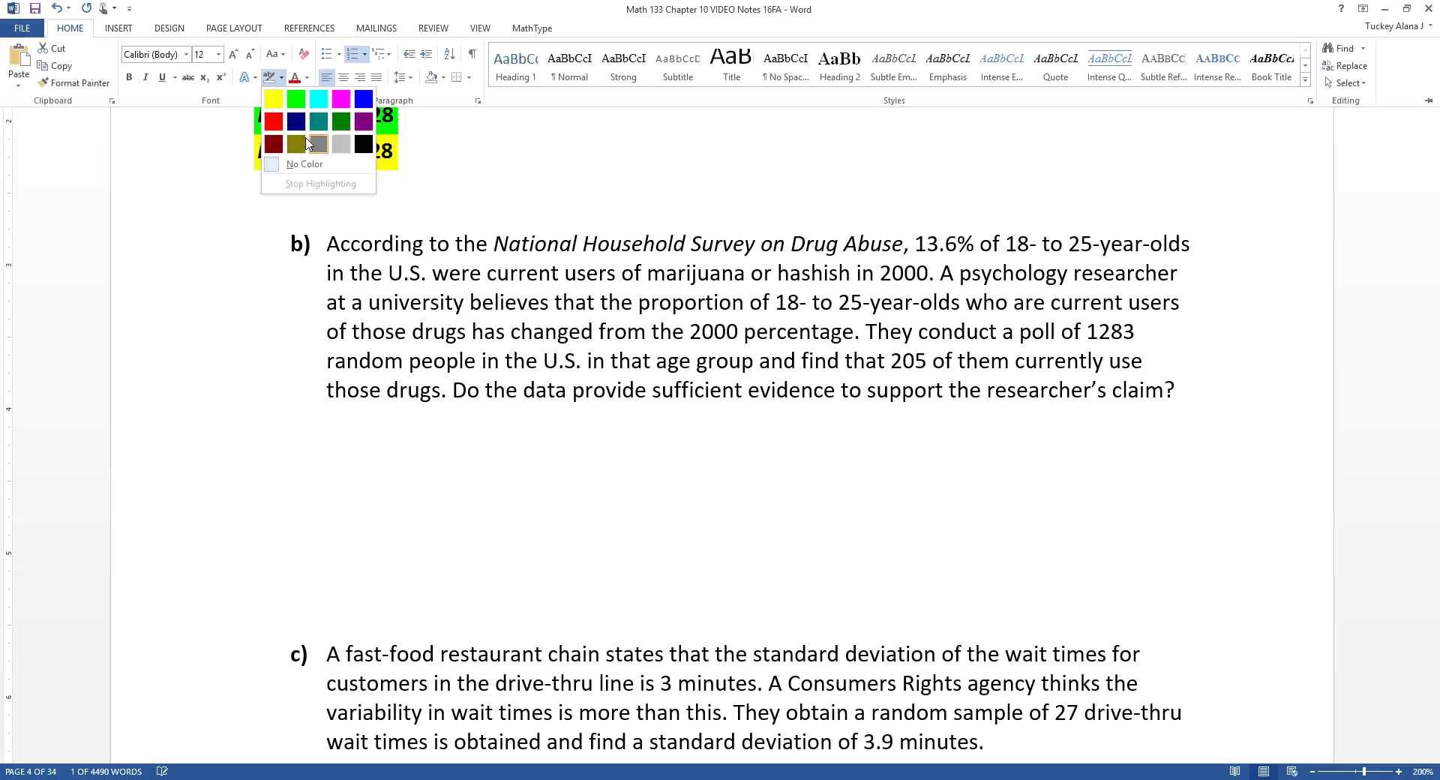
pyautogui.click(270, 99)
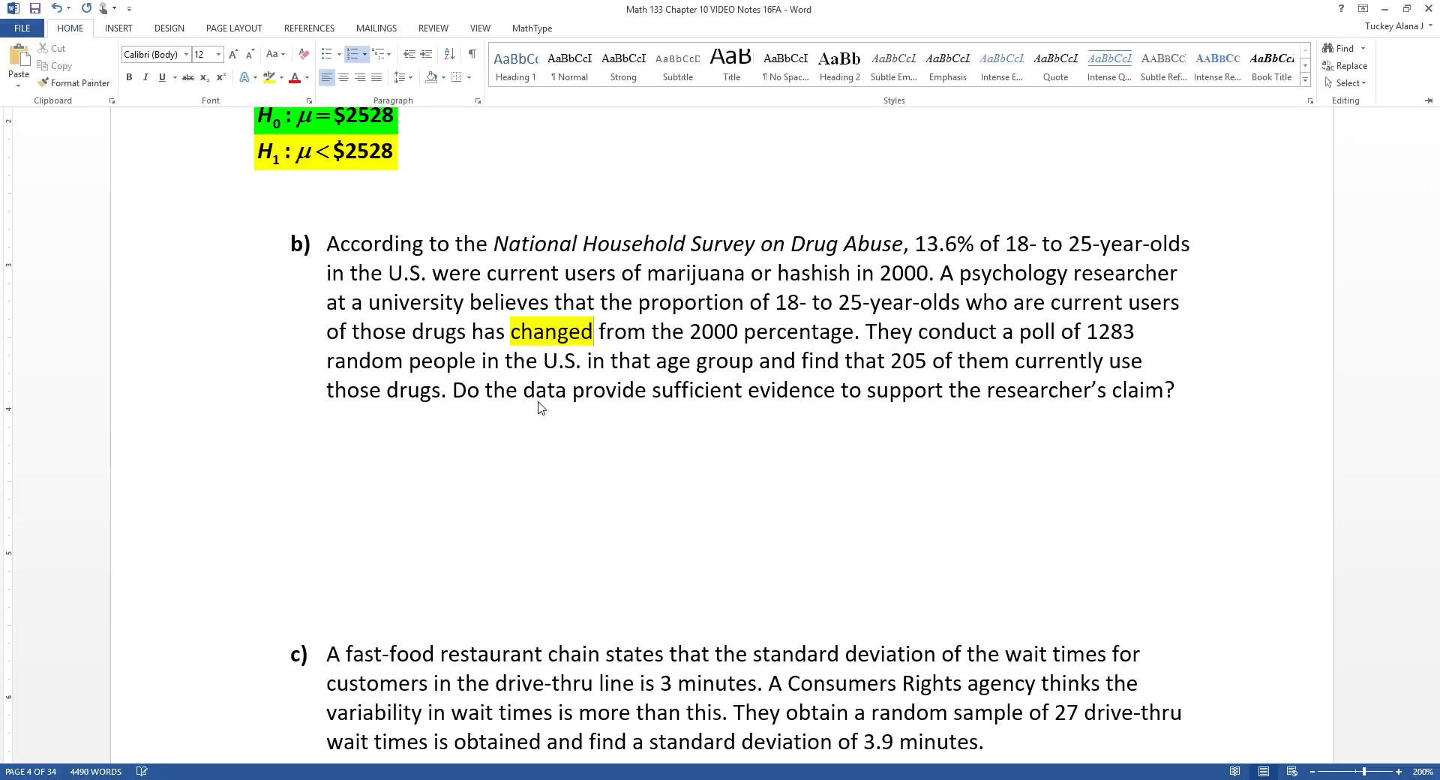
pyautogui.click(324, 141)
# Paste copies of the H0: μ = $2528 and H1: μ < $2528 equations below part b)
pyautogui.click(415, 146)
pyautogui.moveTo(416, 146); pyautogui.dragTo(274, 113)
pyautogui.click(295, 448)
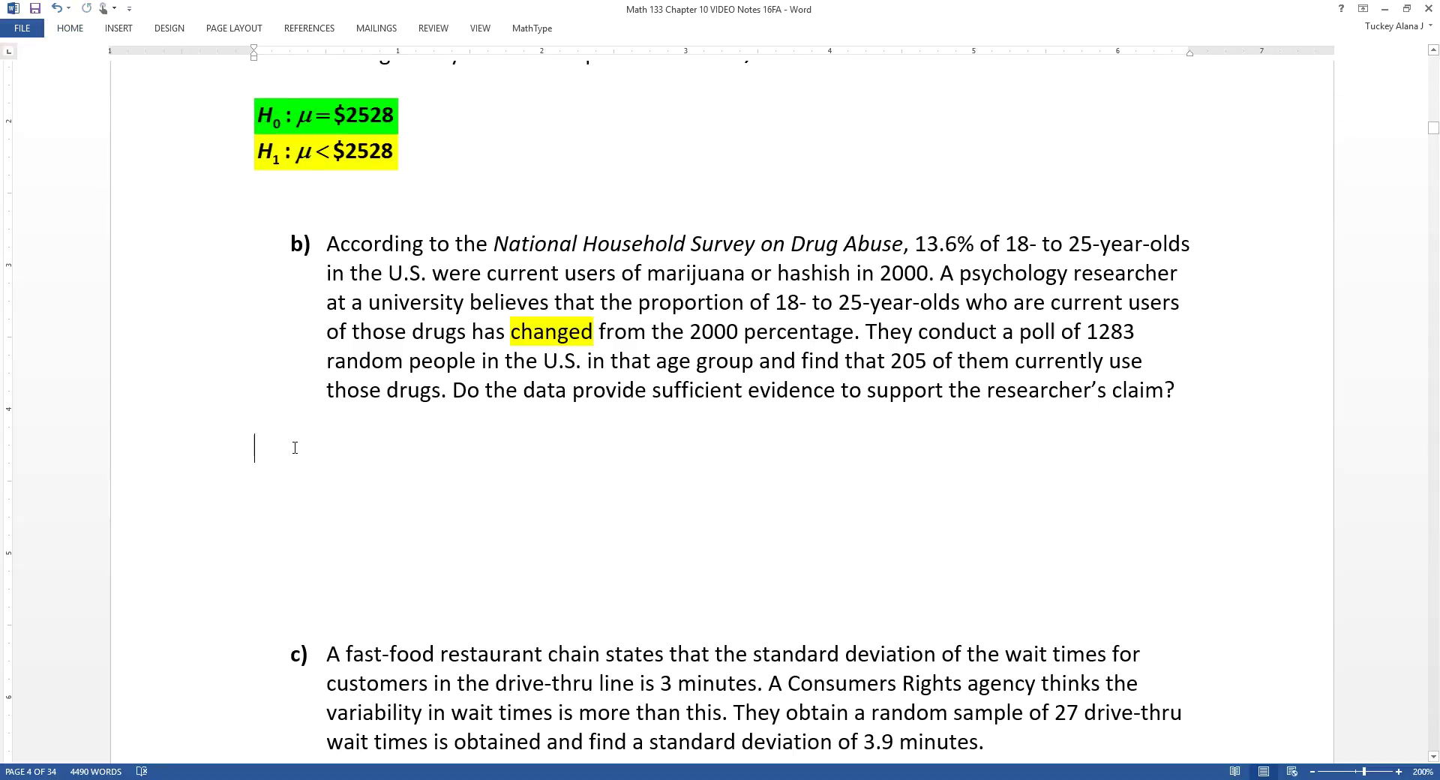
pyautogui.hotkey('ctrl', 'v')
pyautogui.press('Delete')
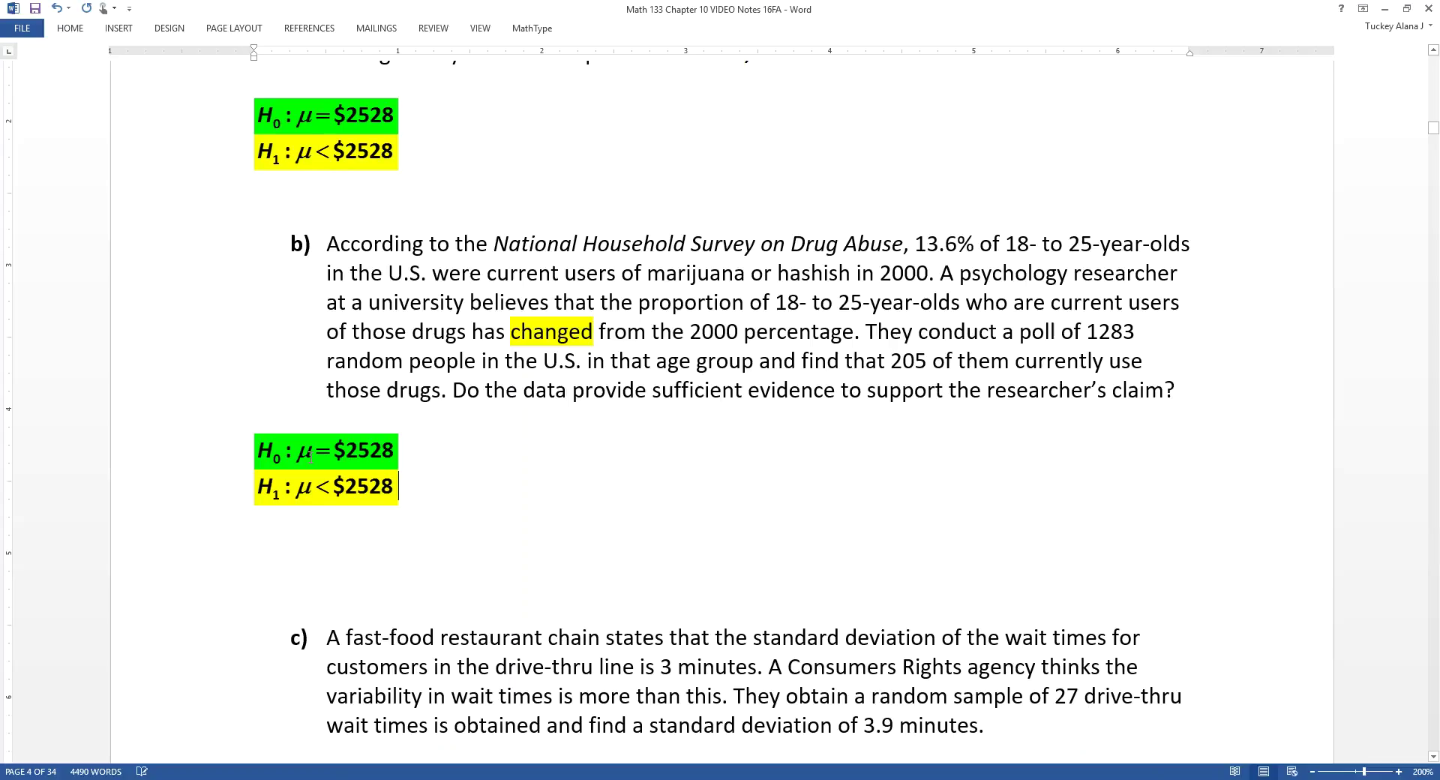
pyautogui.click(335, 485)
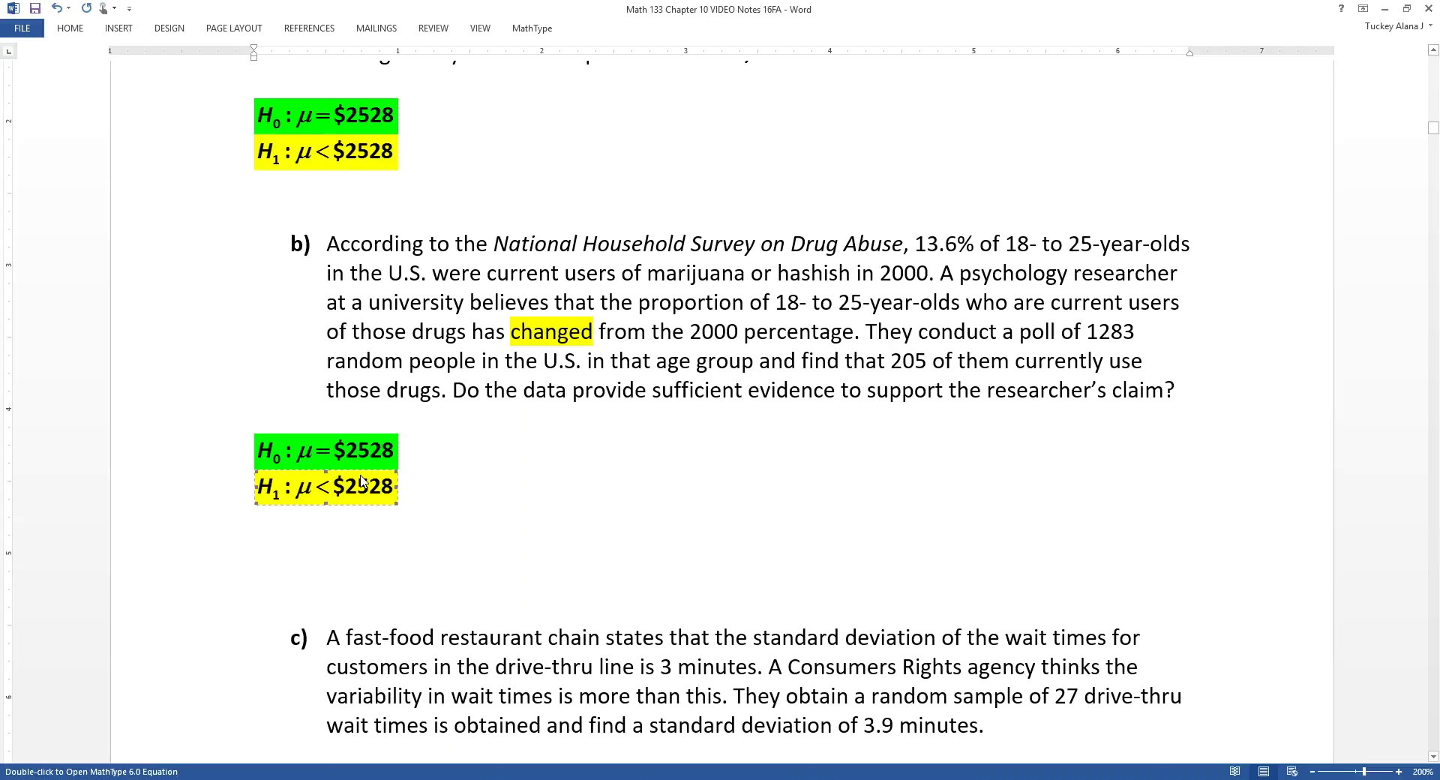
# Highlight '13.6%' in part b) green
pyautogui.scroll(1, 863, 218)
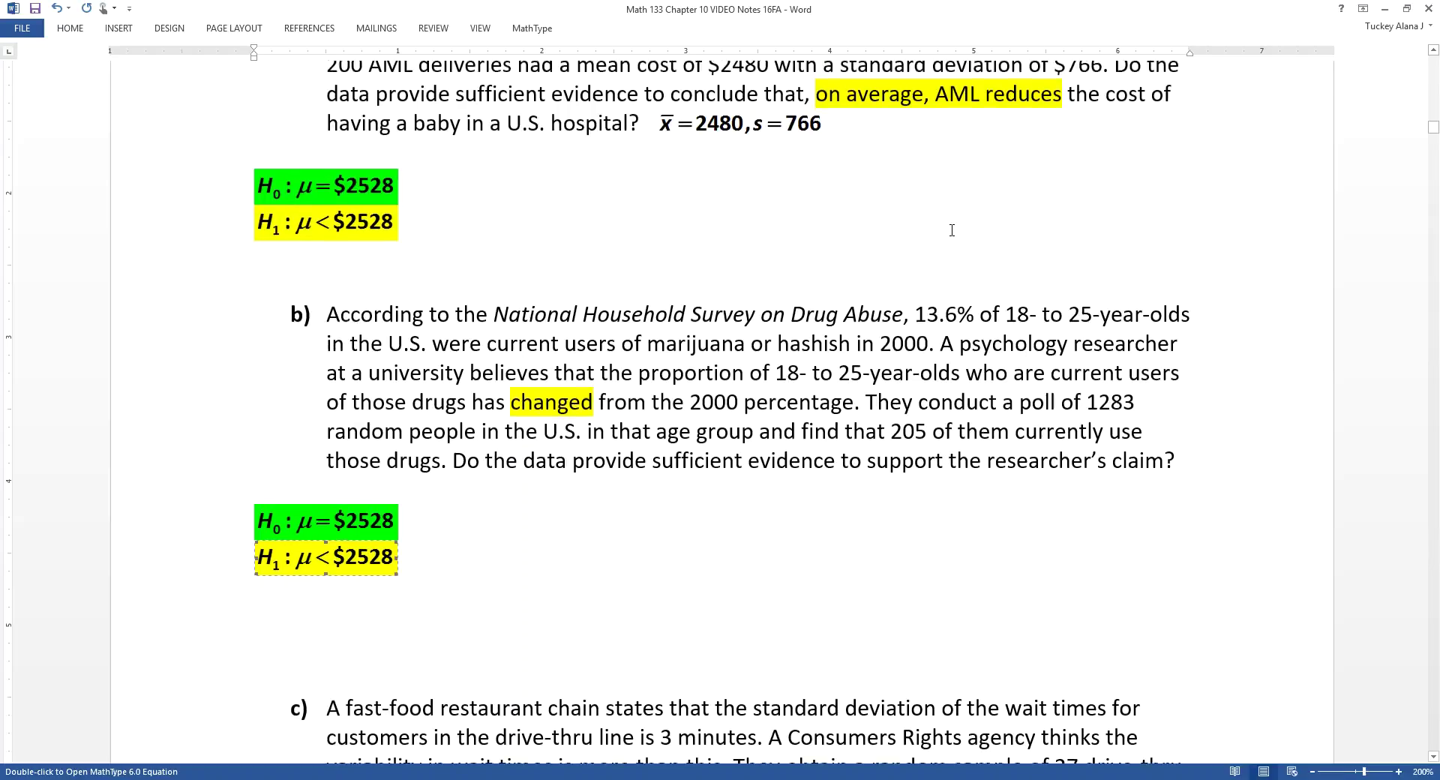
pyautogui.moveTo(972, 314); pyautogui.dragTo(914, 315)
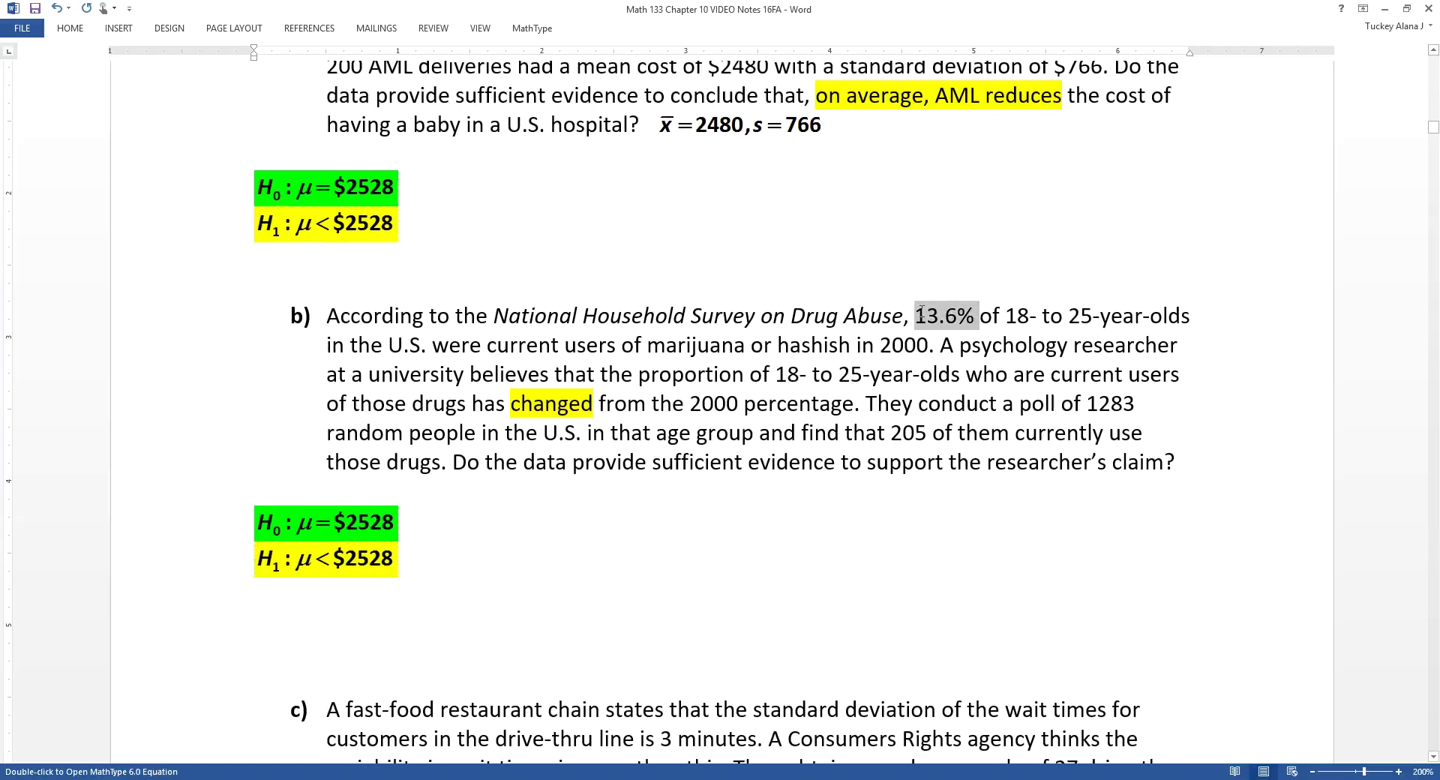
pyautogui.click(67, 33)
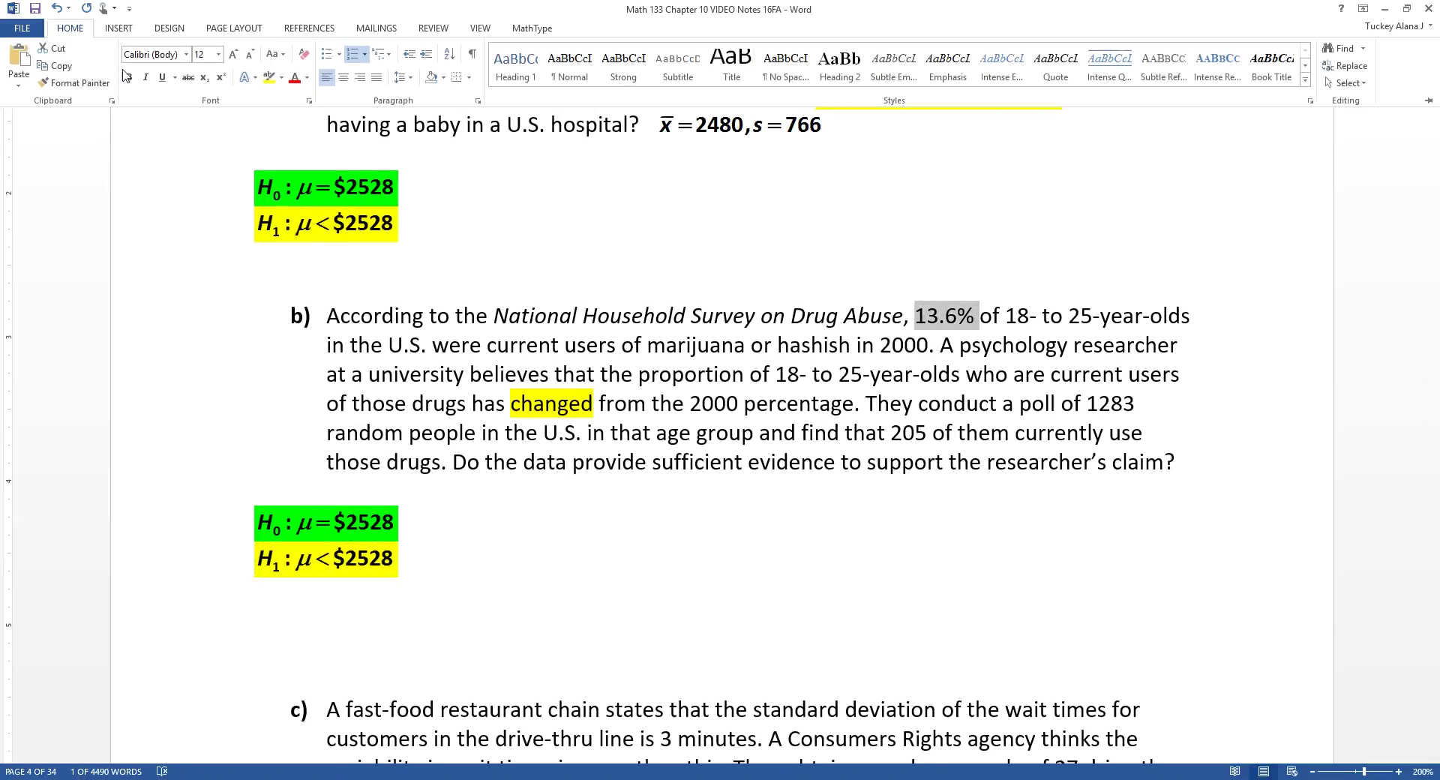
pyautogui.click(282, 77)
pyautogui.click(297, 97)
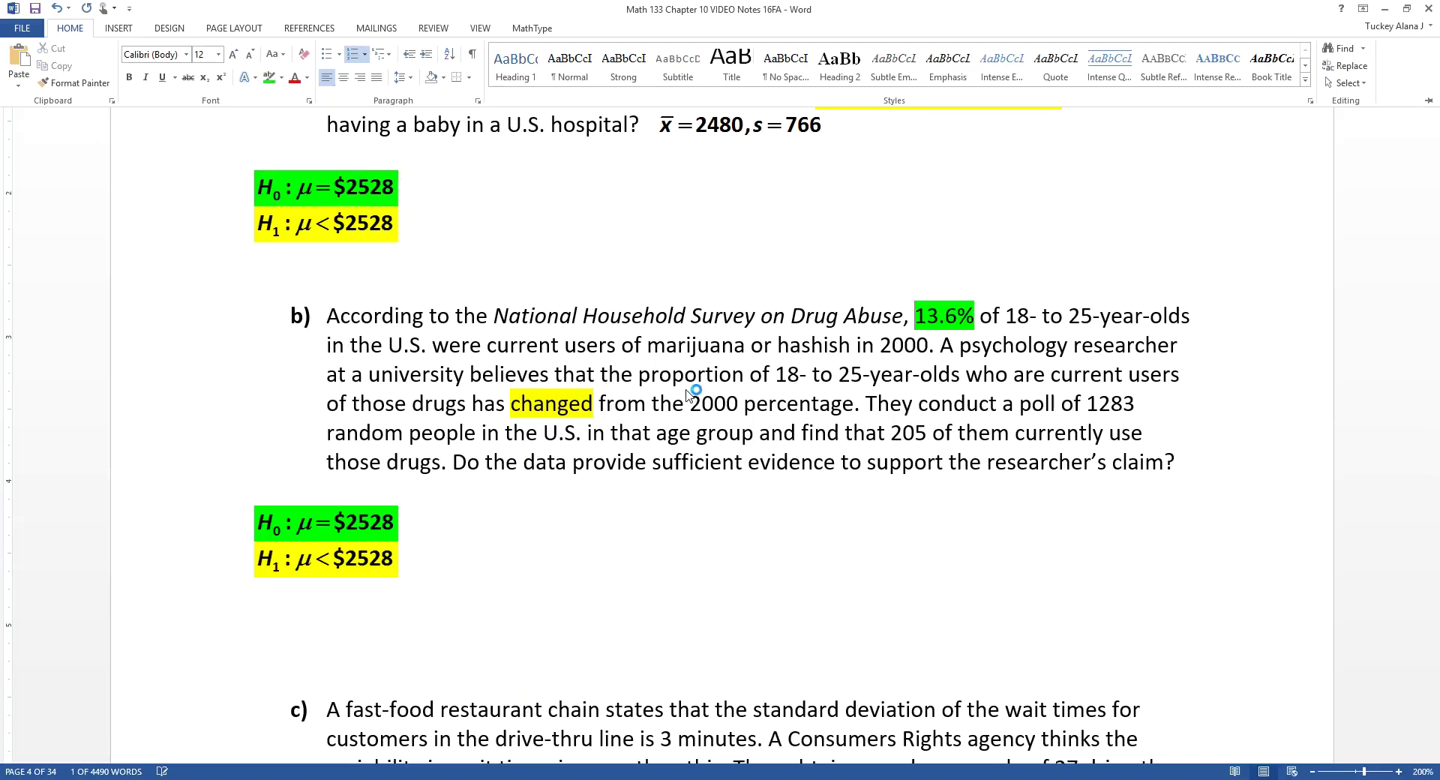
pyautogui.click(634, 358)
# Select 'in 2000' in part b)'s text and open its H0 equation in MathType
pyautogui.moveTo(373, 318); pyautogui.dragTo(1006, 317)
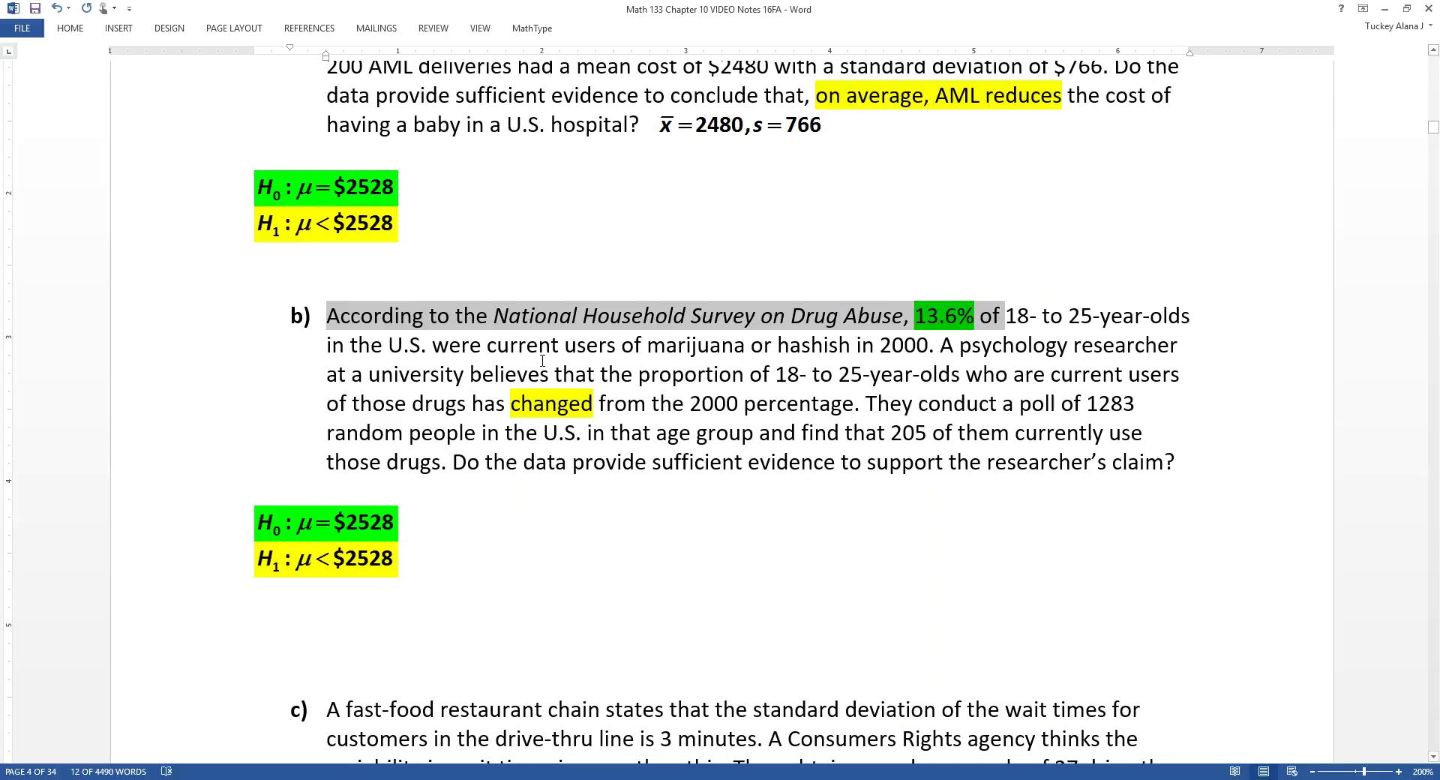
pyautogui.click(931, 372)
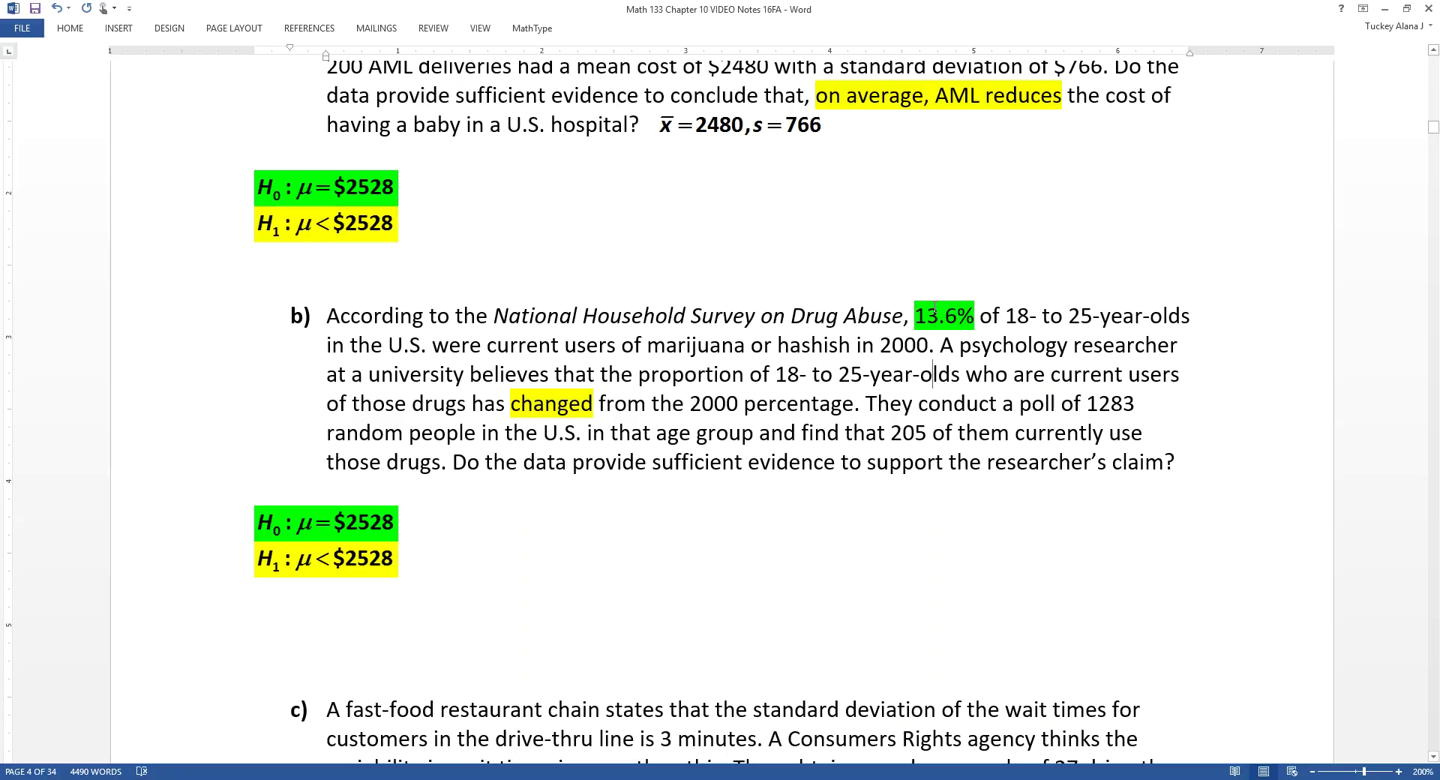
pyautogui.moveTo(744, 405); pyautogui.dragTo(682, 405)
pyautogui.moveTo(928, 345); pyautogui.dragTo(863, 353)
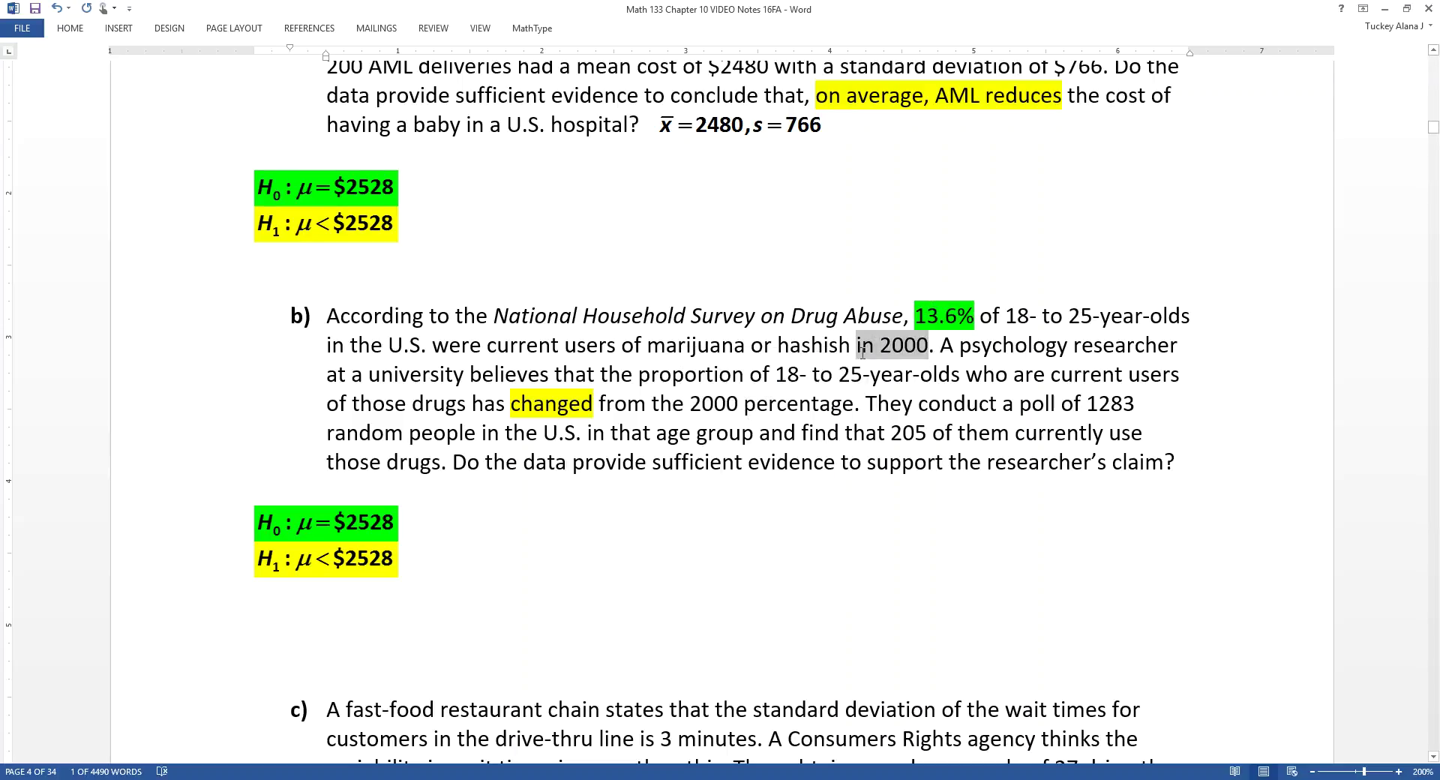
pyautogui.doubleClick(345, 511)
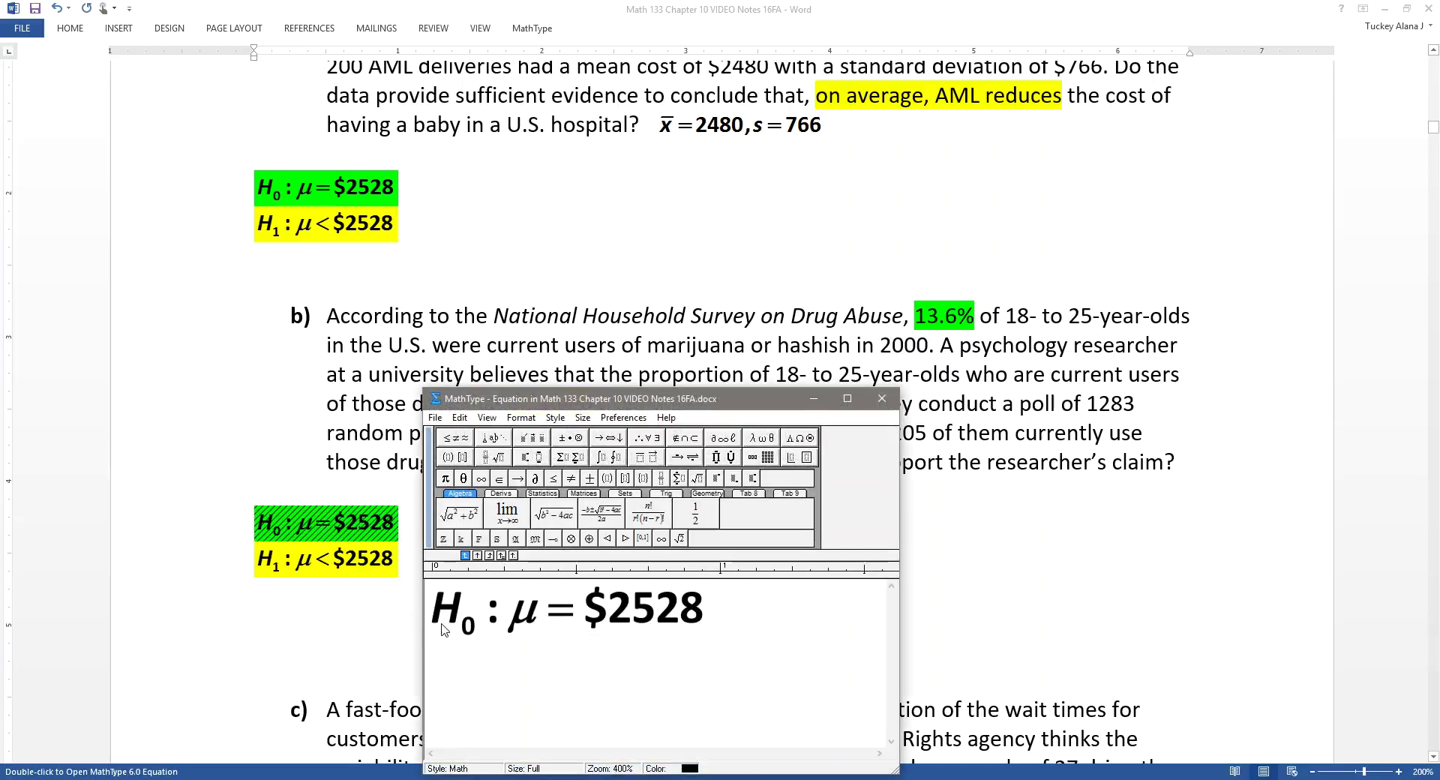
# Rewrite part b's H0 equation in MathType as H0: p = 0.136
pyautogui.doubleClick(545, 607)
pyautogui.write('p')
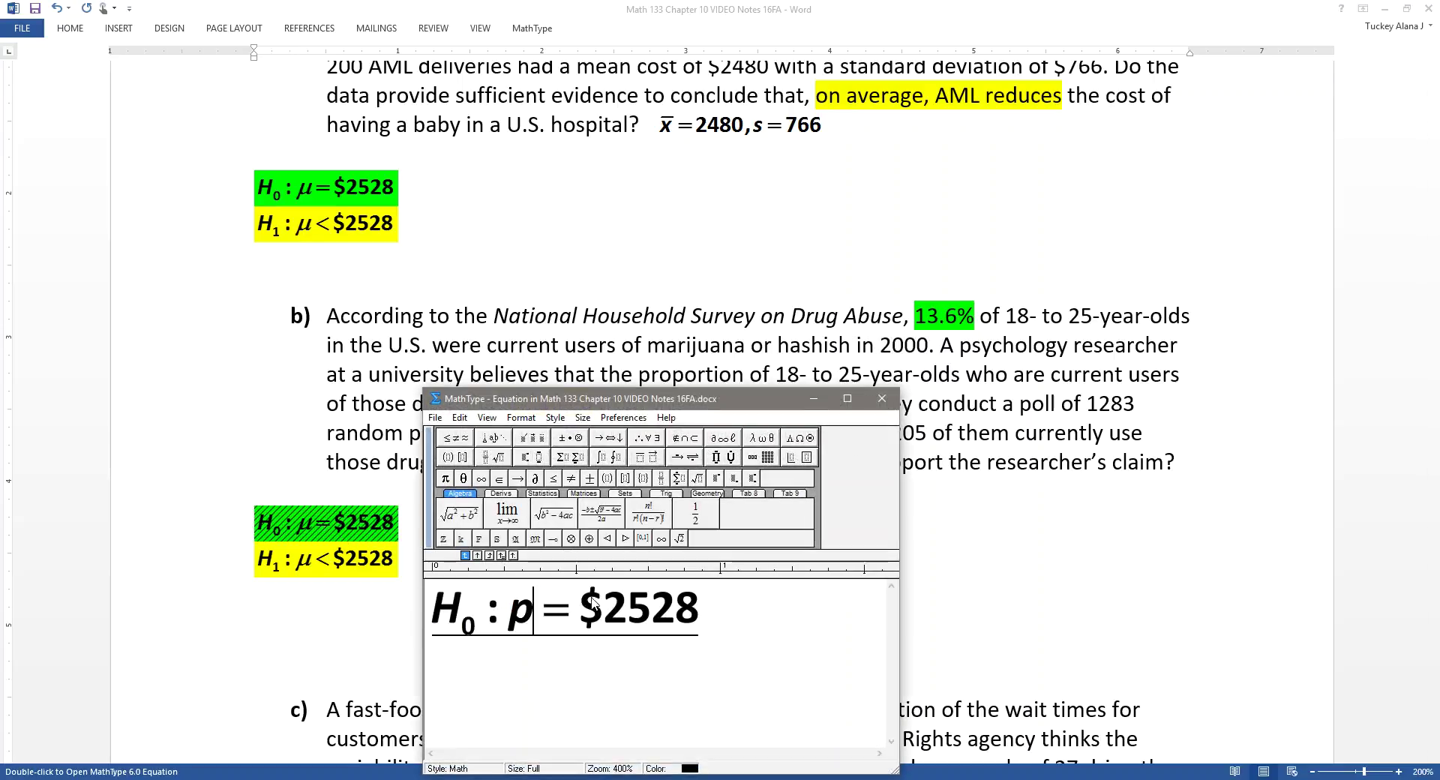
pyautogui.moveTo(586, 608); pyautogui.dragTo(712, 594)
pyautogui.write('0.136')
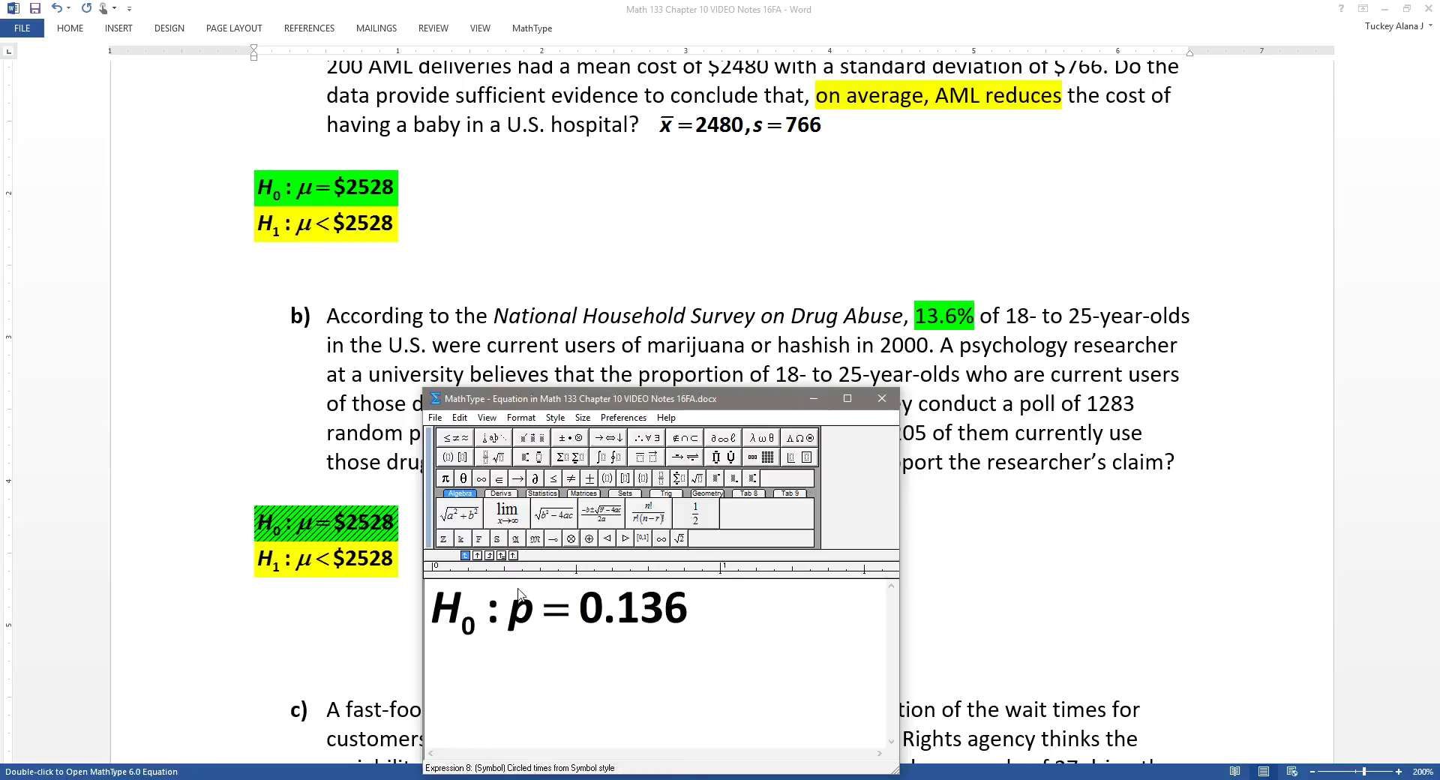
pyautogui.click(882, 399)
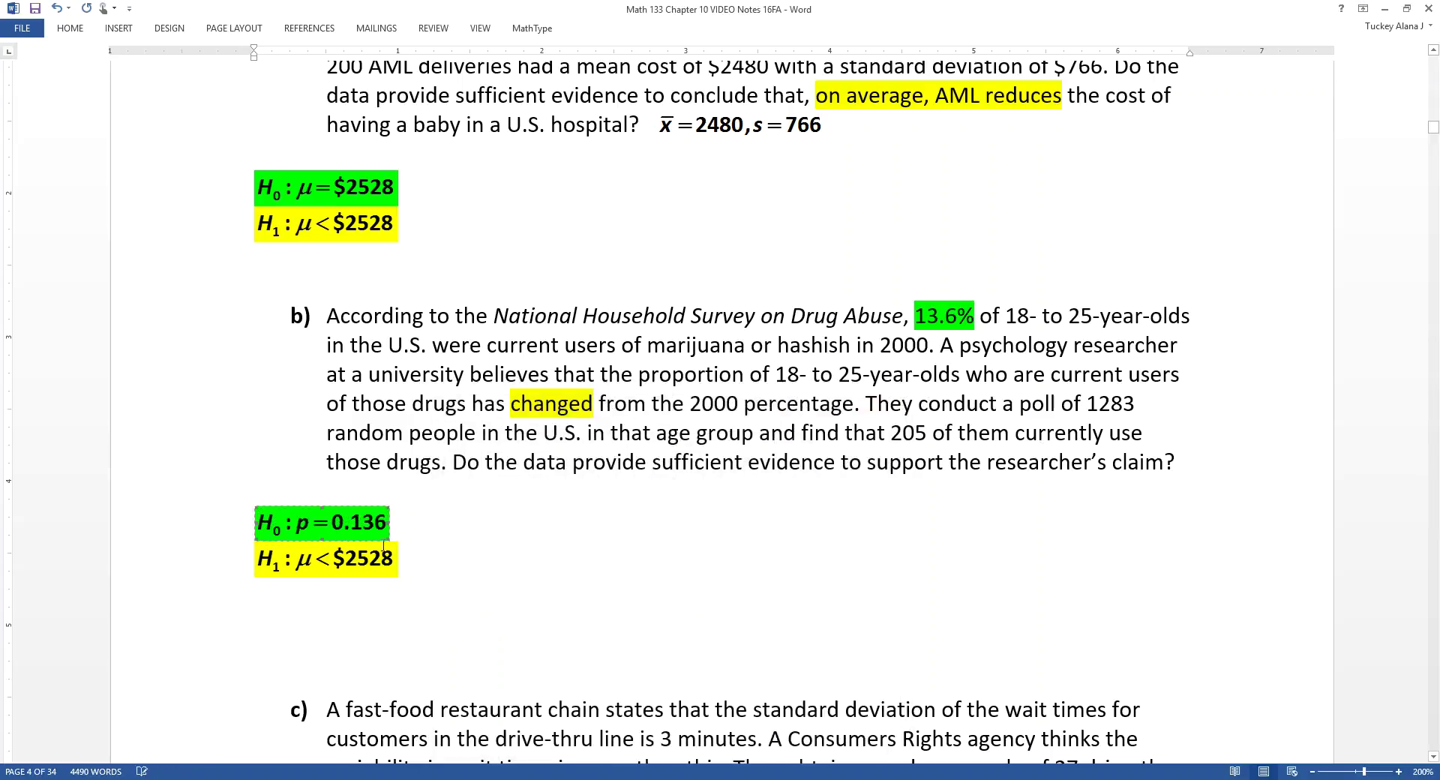
# Rewrite part b's H1 equation as H1: p ≠ 0.136 using the not-equal symbol
pyautogui.doubleClick(348, 562)
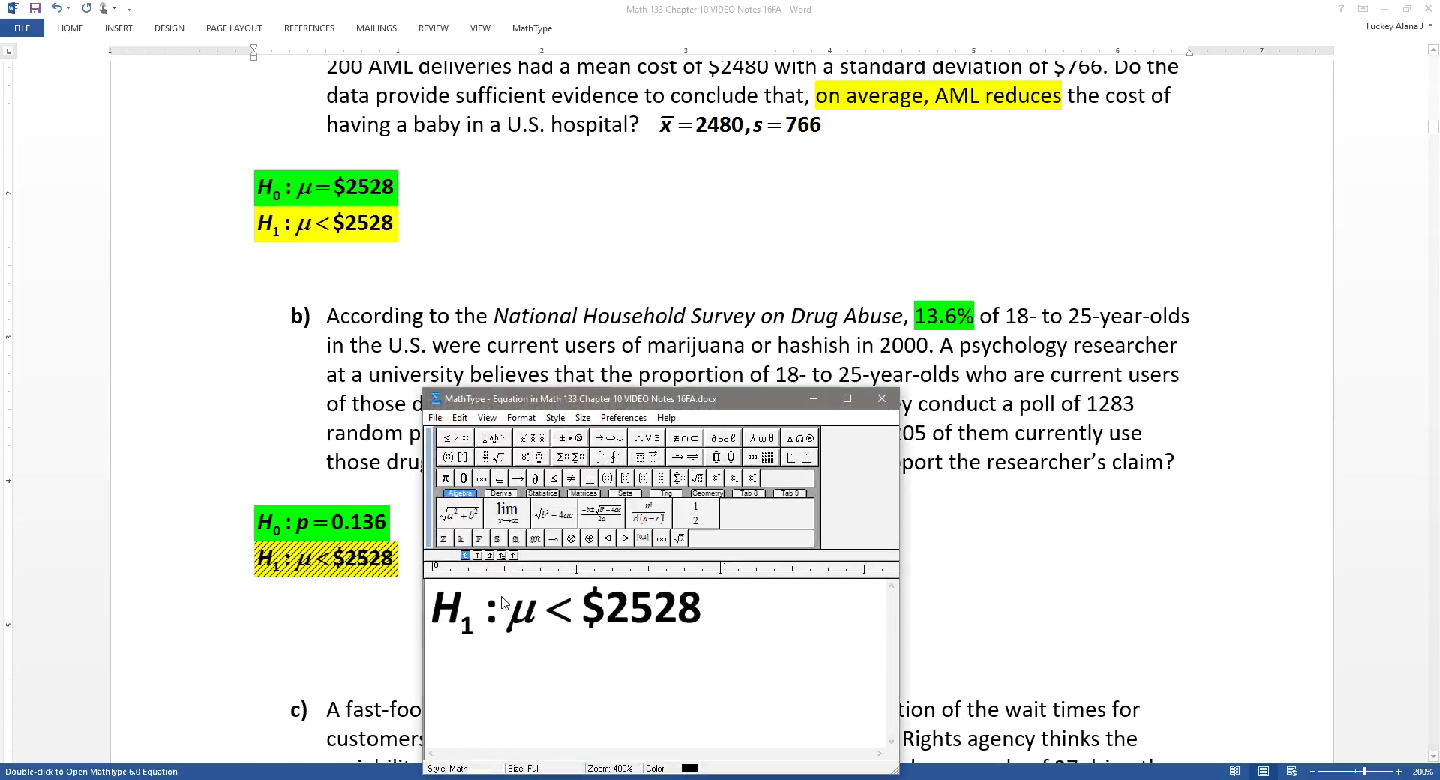
pyautogui.moveTo(502, 614); pyautogui.dragTo(576, 613)
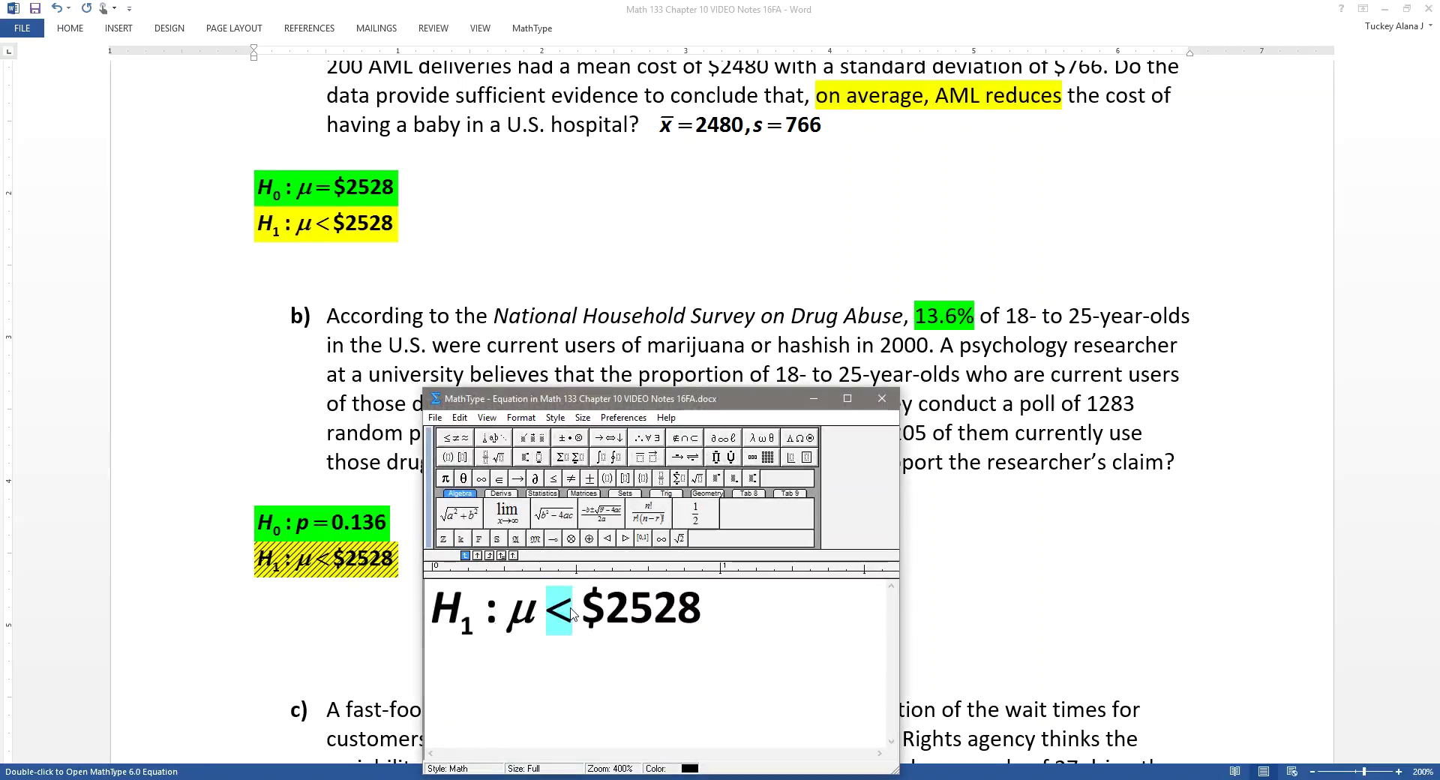
pyautogui.press('Delete')
pyautogui.write('9')
pyautogui.press('BackSpace')
pyautogui.write('p')
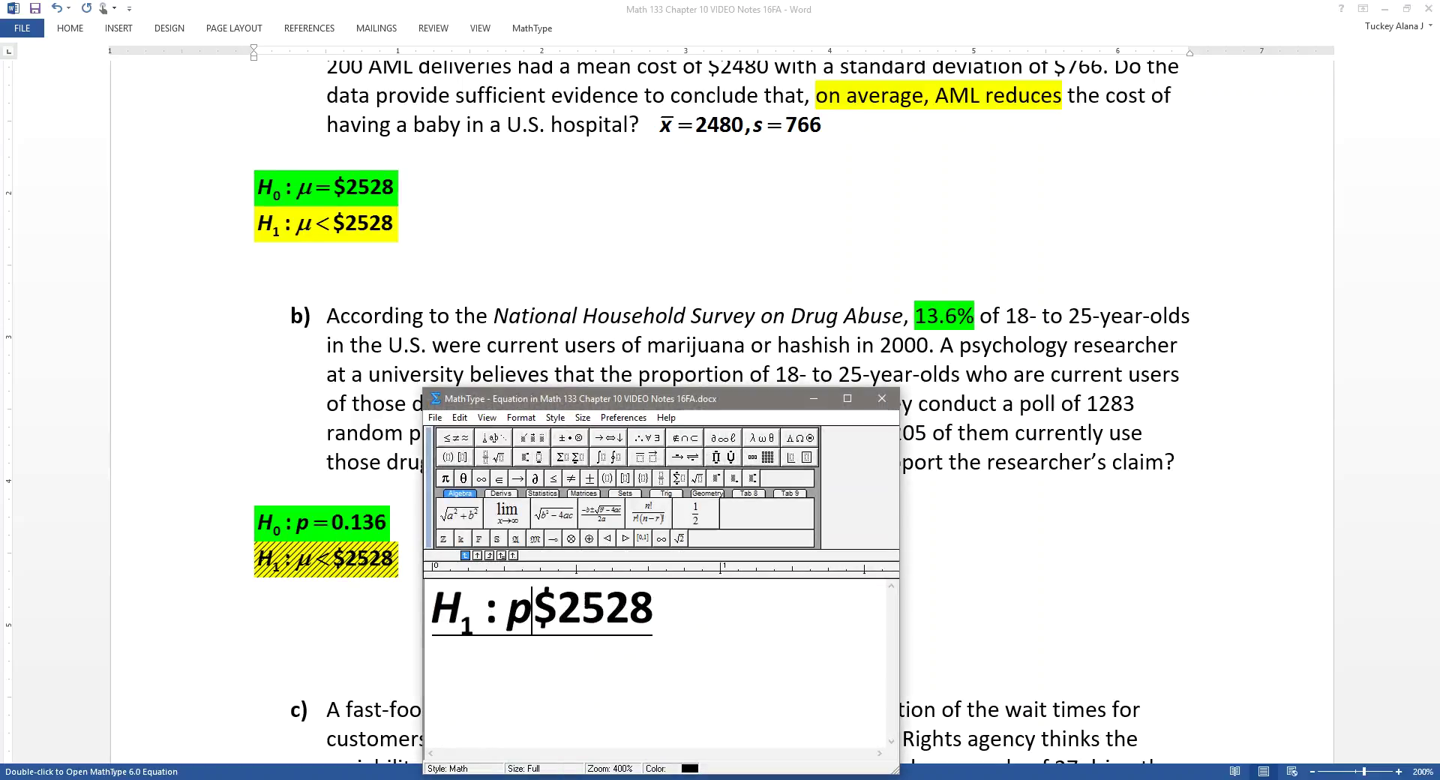
pyautogui.click(454, 438)
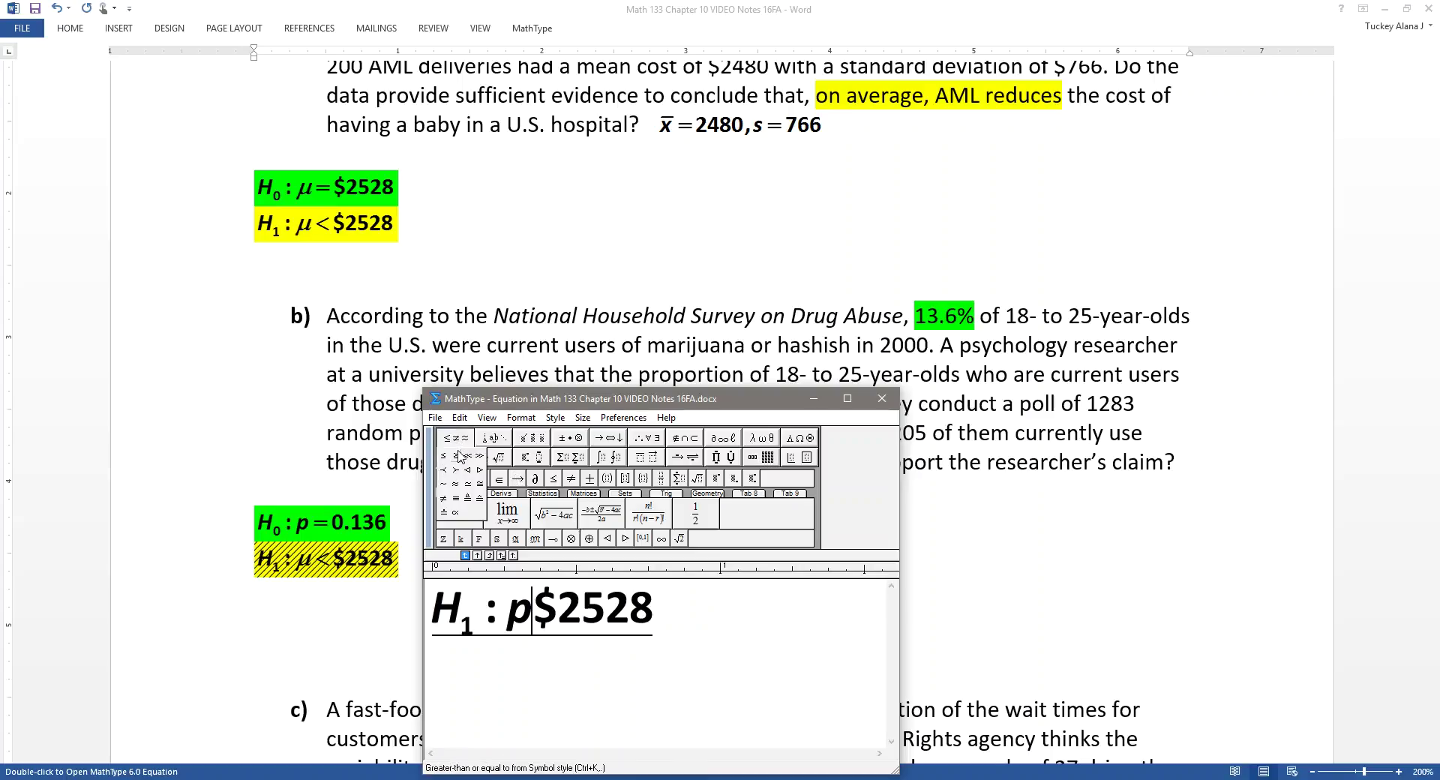
pyautogui.click(444, 501)
pyautogui.hotkey('shift', 'End')
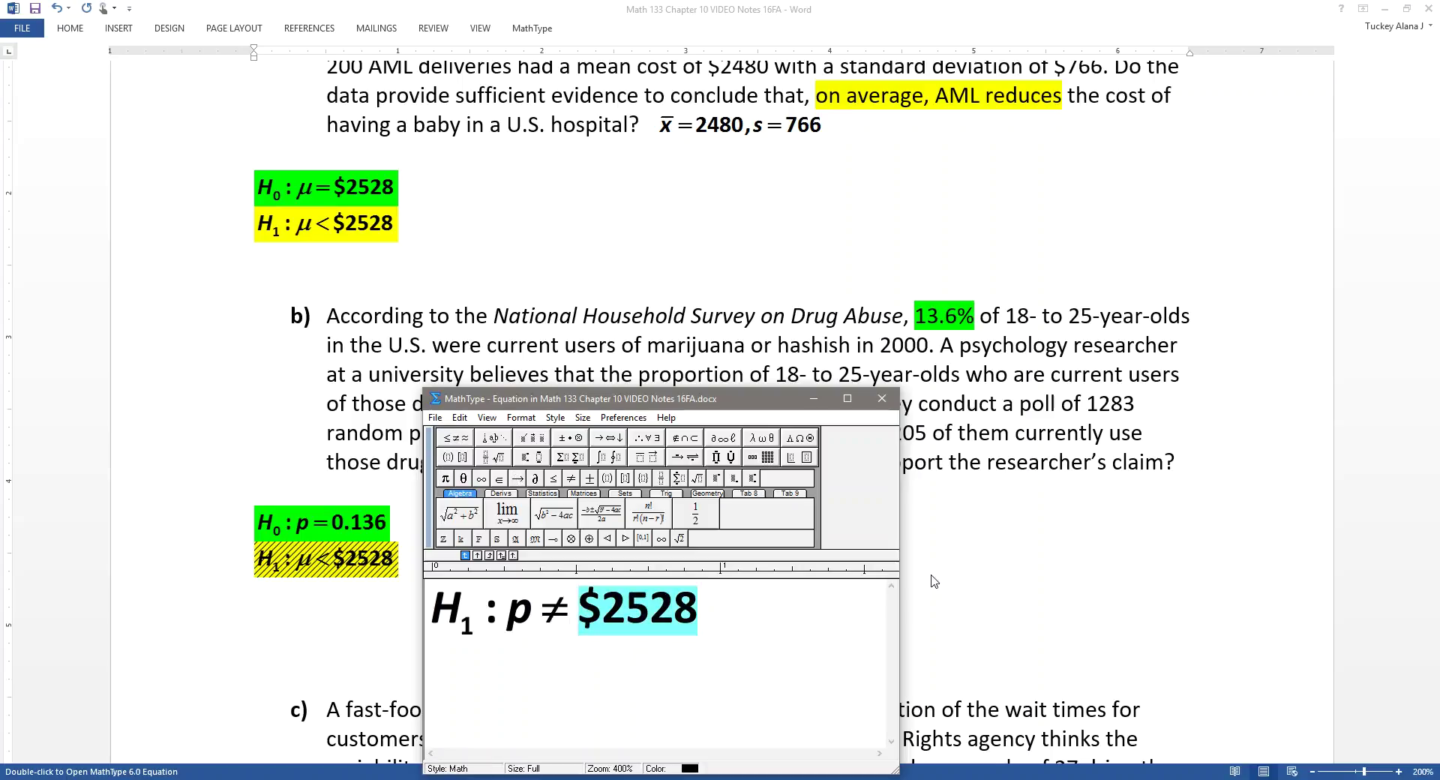
pyautogui.write('0.136')
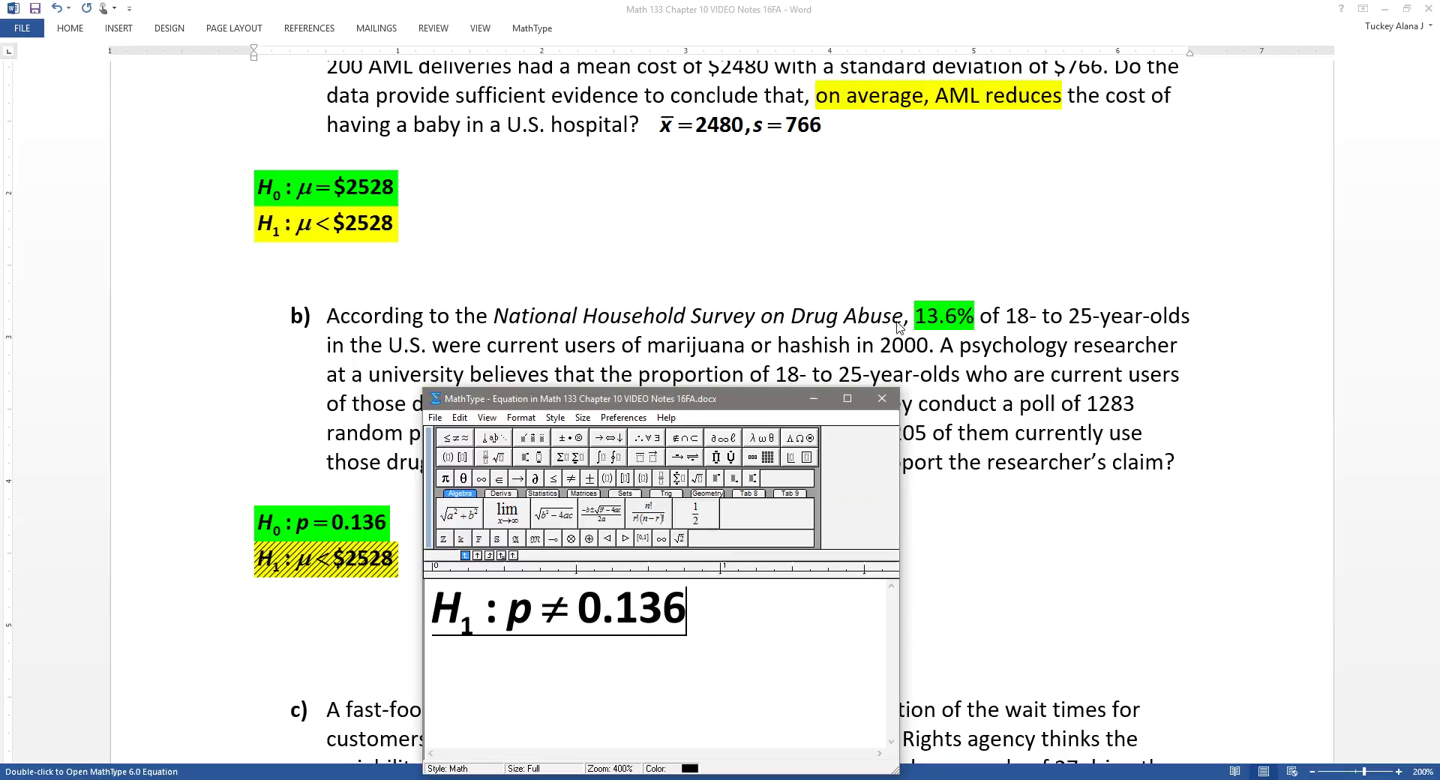
pyautogui.click(895, 406)
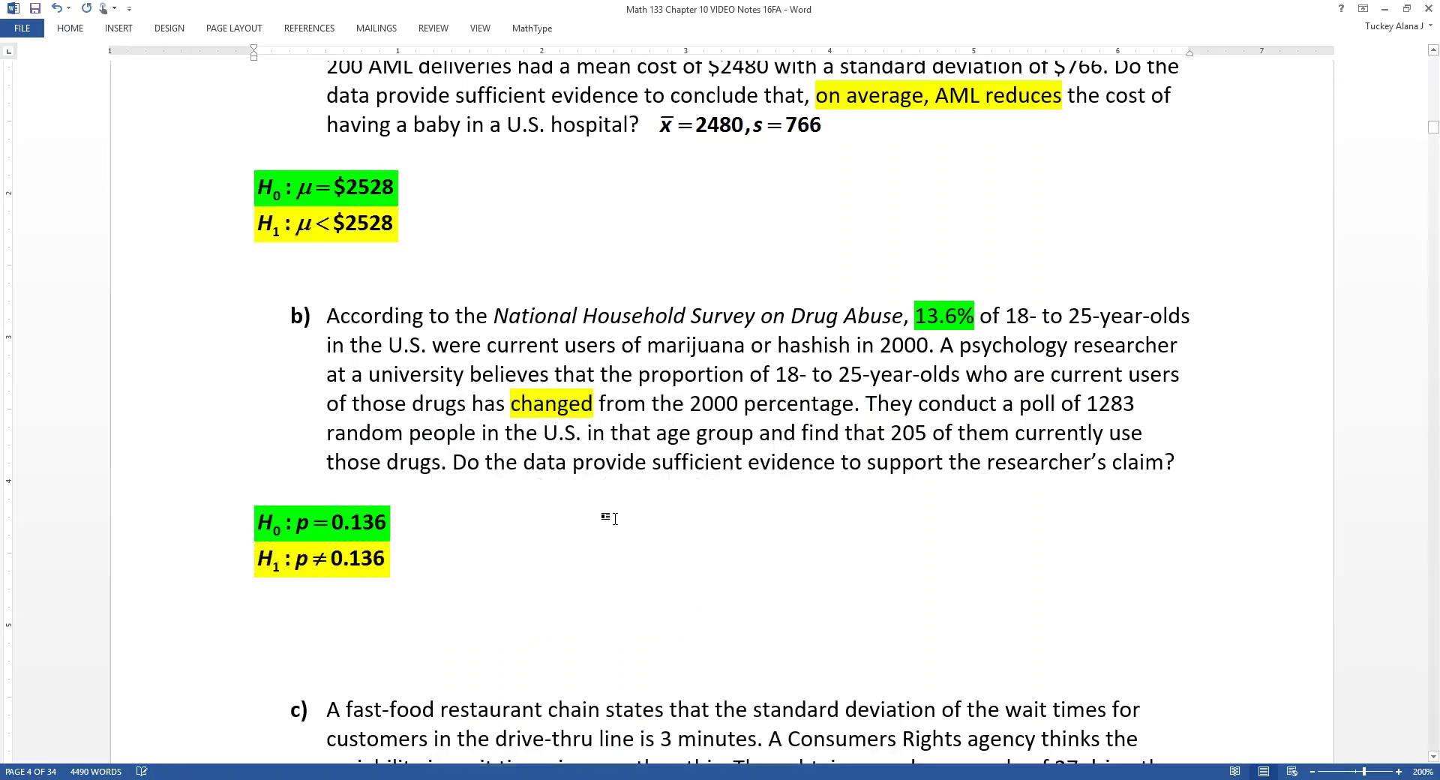
# Highlight 1283 and 205 in part b in magenta
pyautogui.click(294, 637)
pyautogui.moveTo(928, 434); pyautogui.dragTo(890, 434)
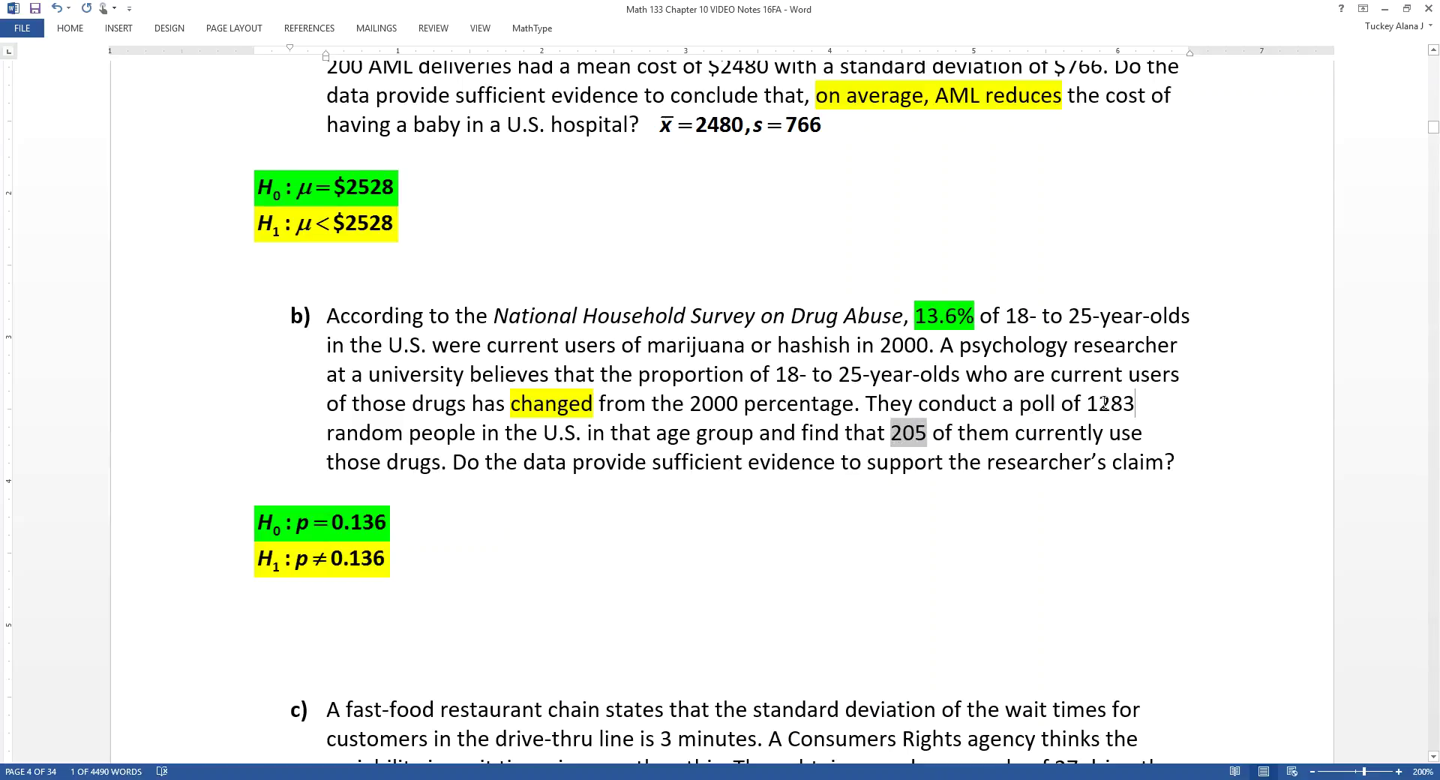
pyautogui.moveTo(1105, 404); pyautogui.dragTo(1087, 404)
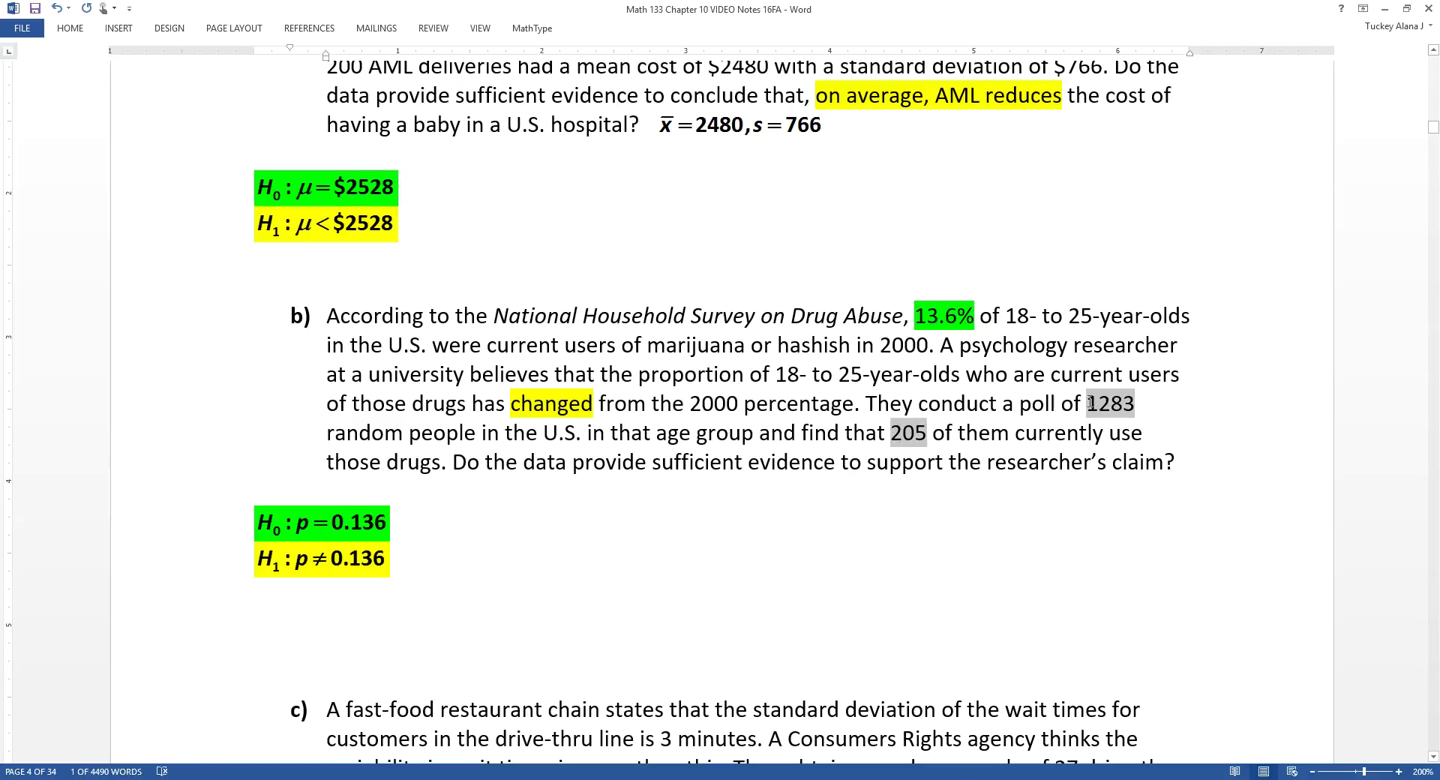
pyautogui.click(66, 30)
pyautogui.click(281, 77)
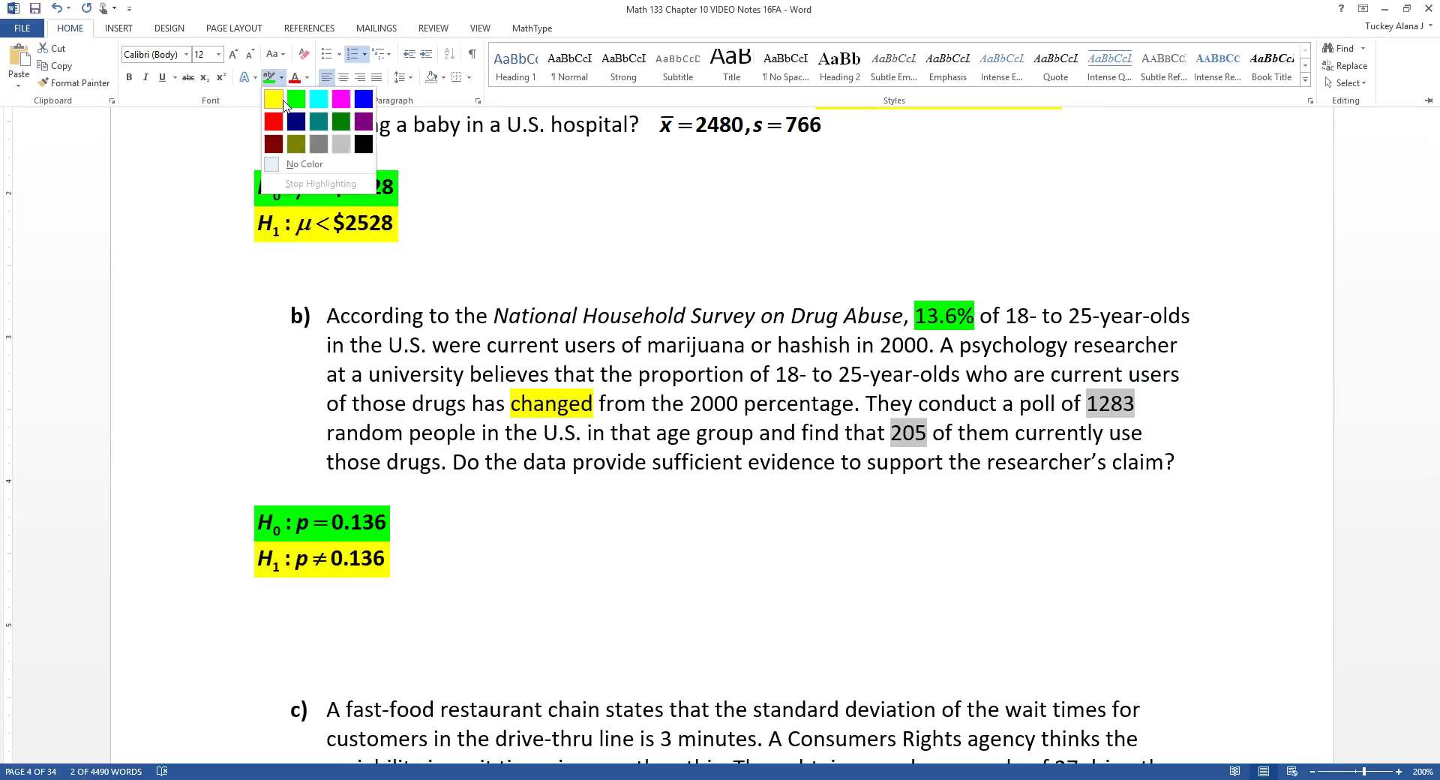
pyautogui.click(341, 98)
pyautogui.click(514, 309)
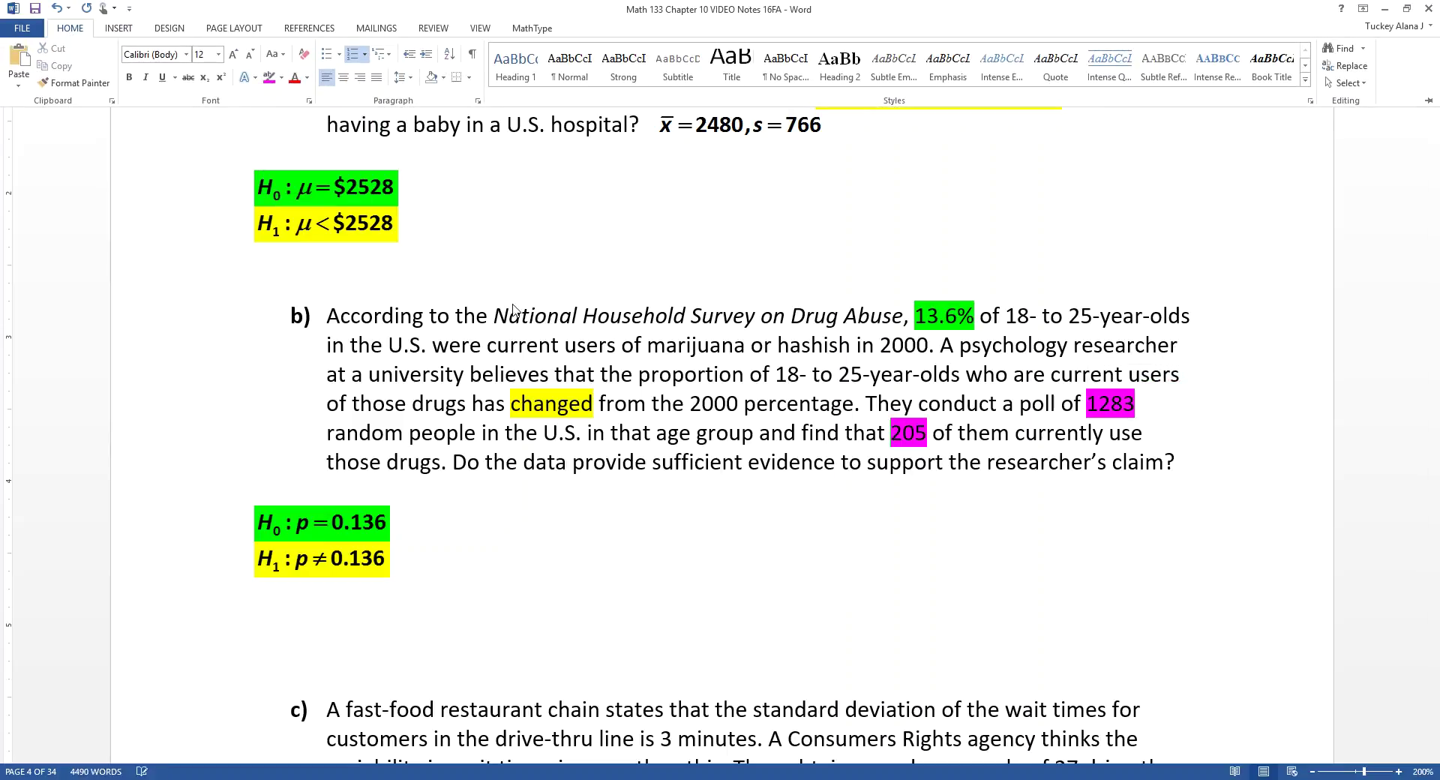
# Highlight part a's $2480, $766 and the x̄ = 2480, s = 766 equation in magenta
pyautogui.scroll(3, 880, 227)
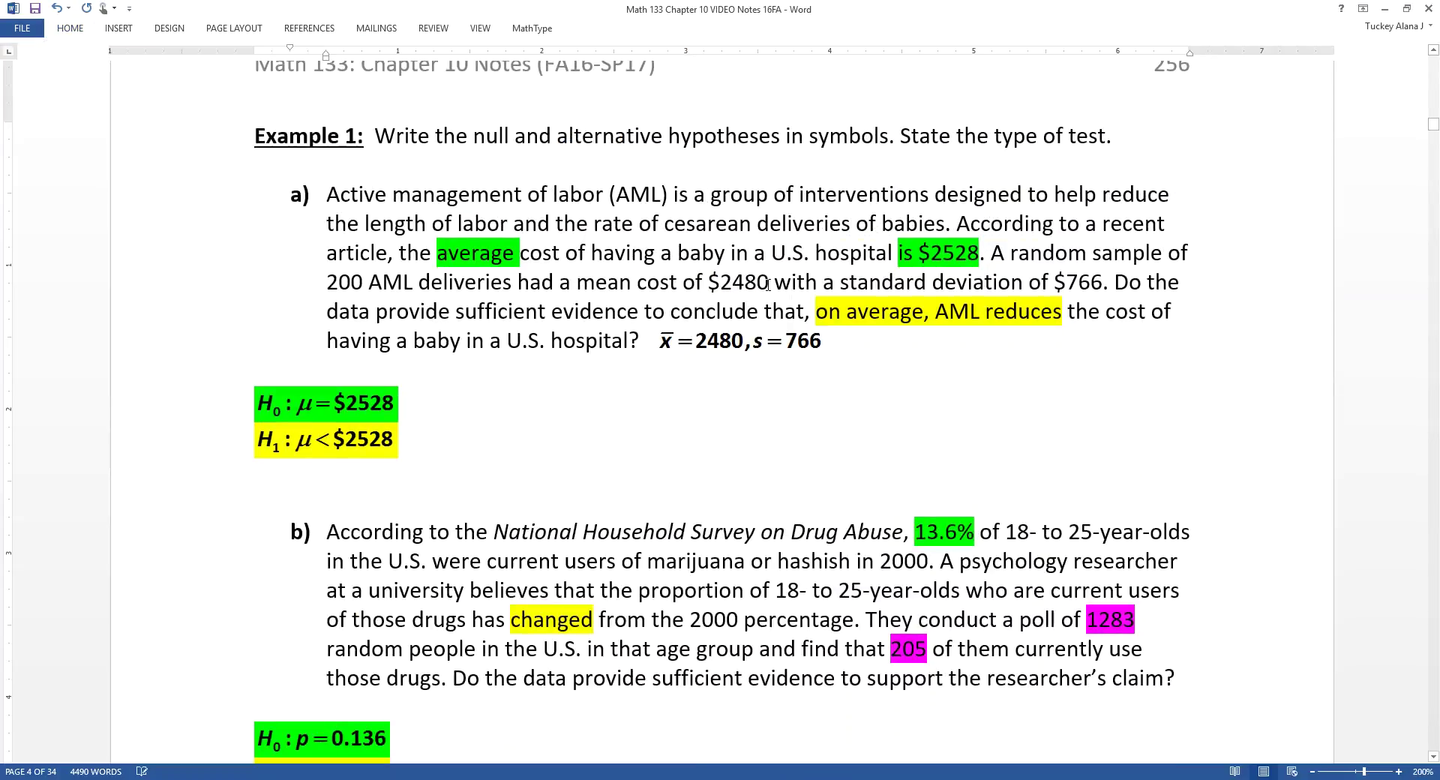
pyautogui.doubleClick(767, 285)
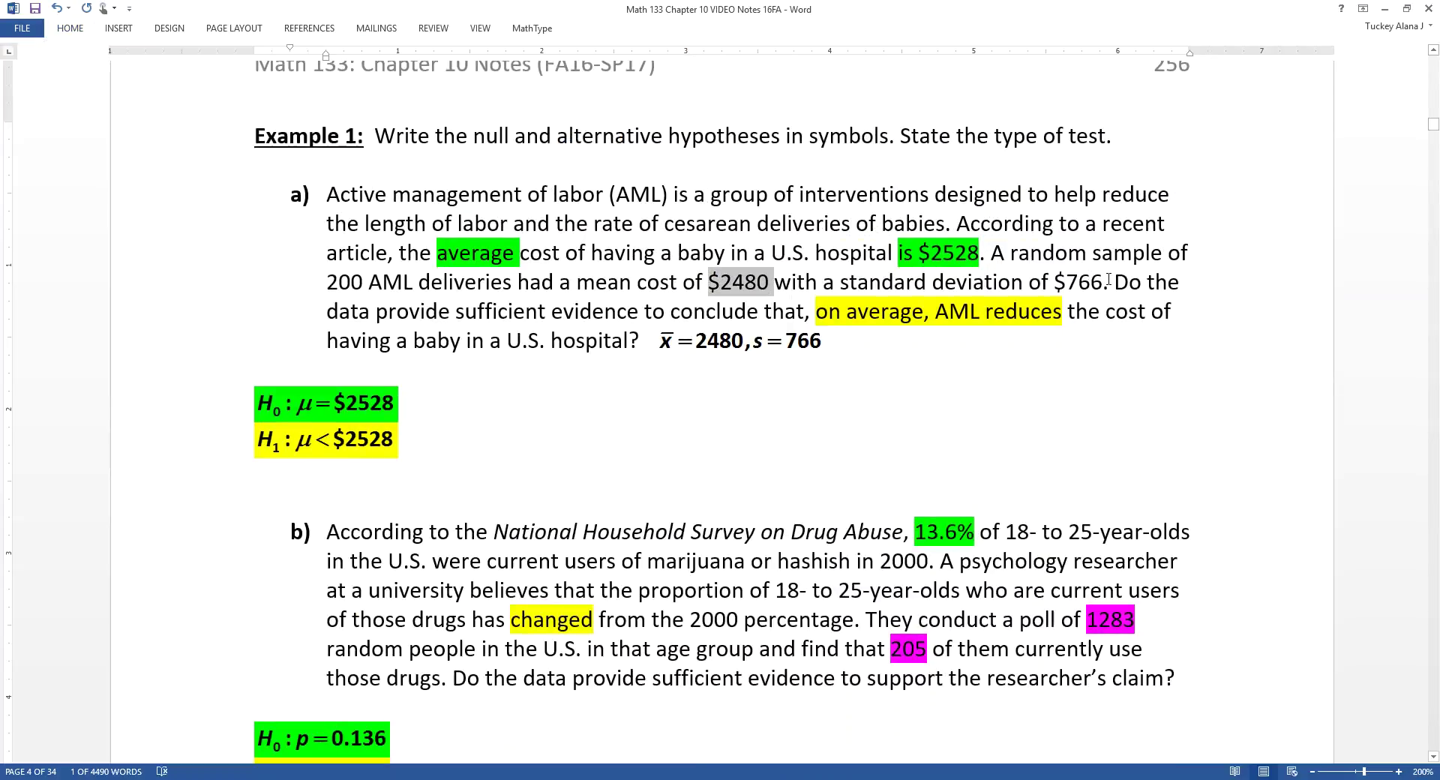
pyautogui.moveTo(1114, 284); pyautogui.dragTo(1052, 284)
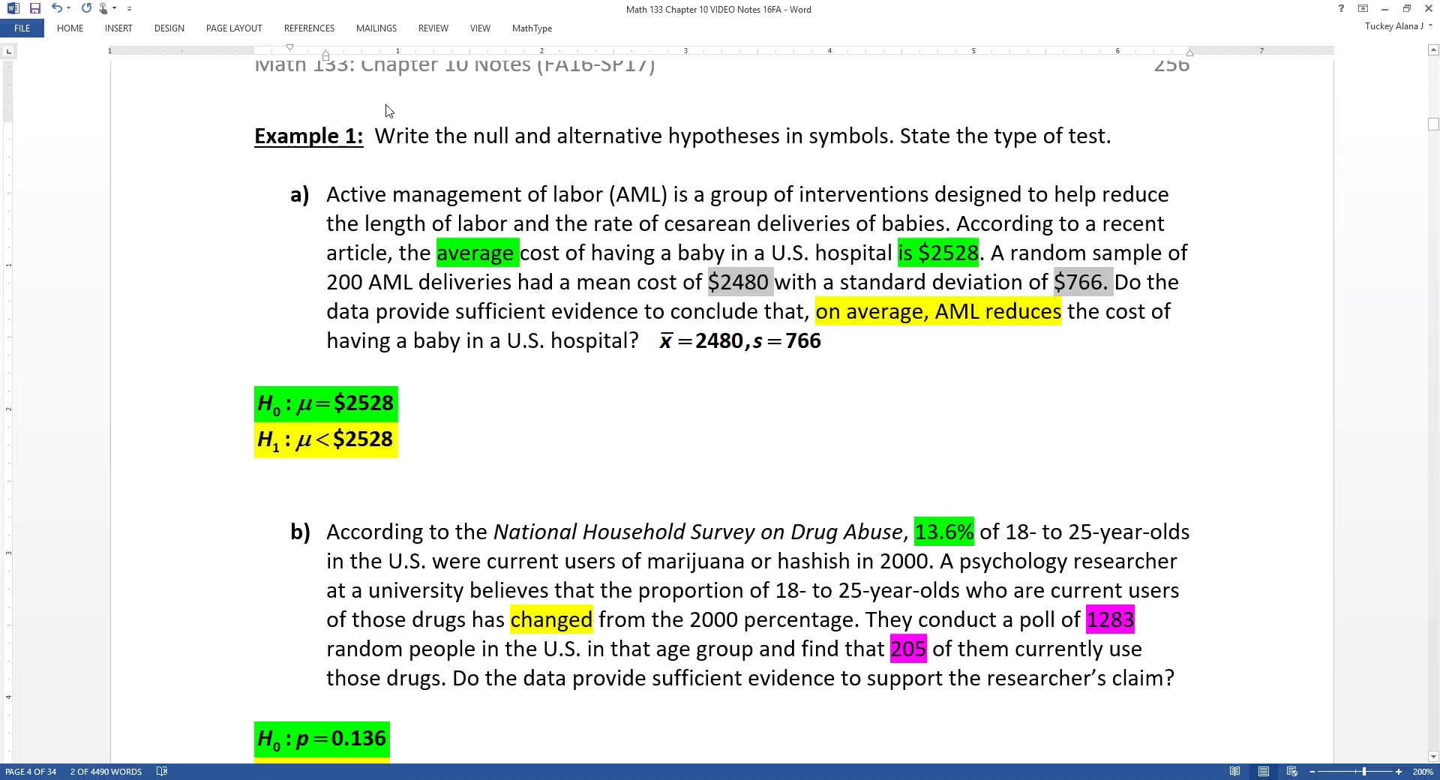
pyautogui.click(84, 30)
pyautogui.click(269, 77)
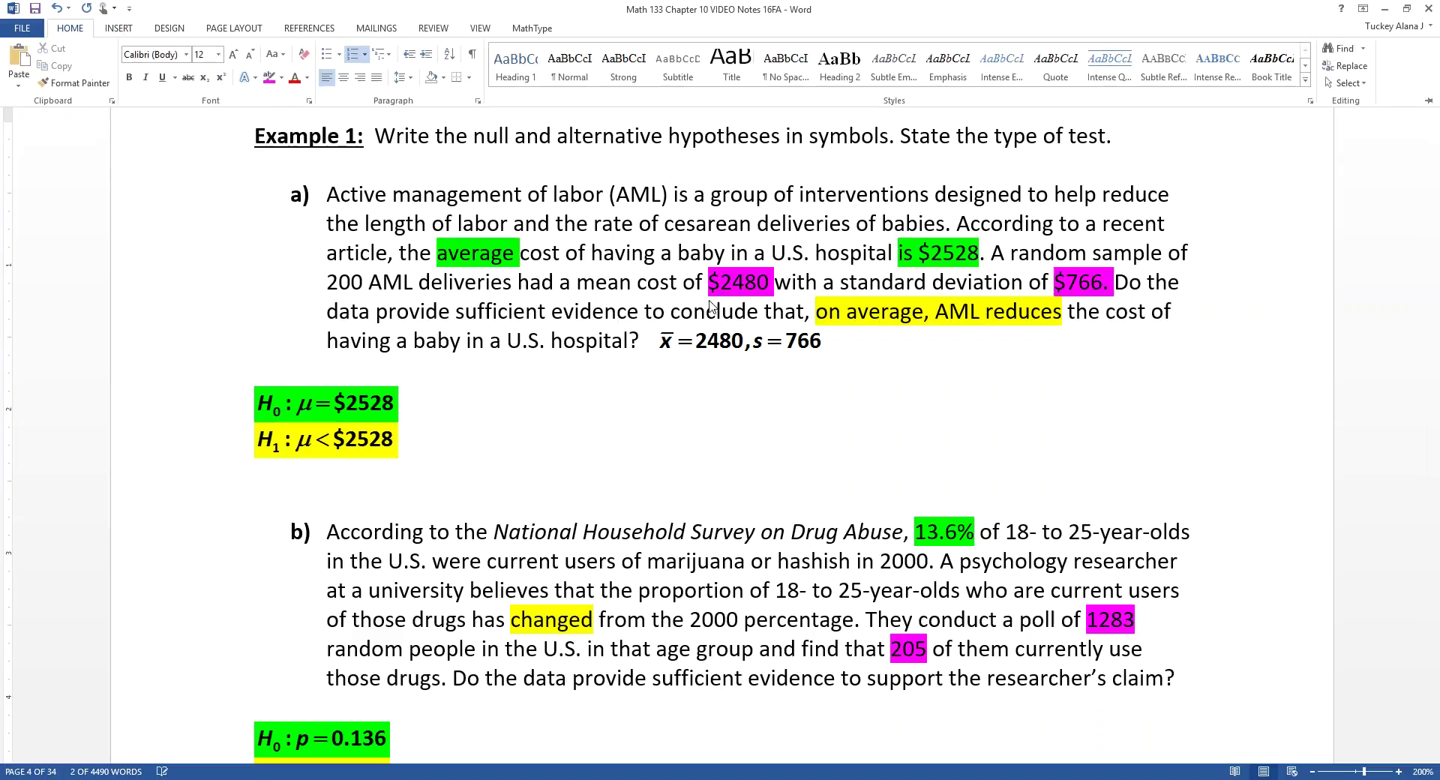
pyautogui.click(730, 342)
pyautogui.click(729, 342)
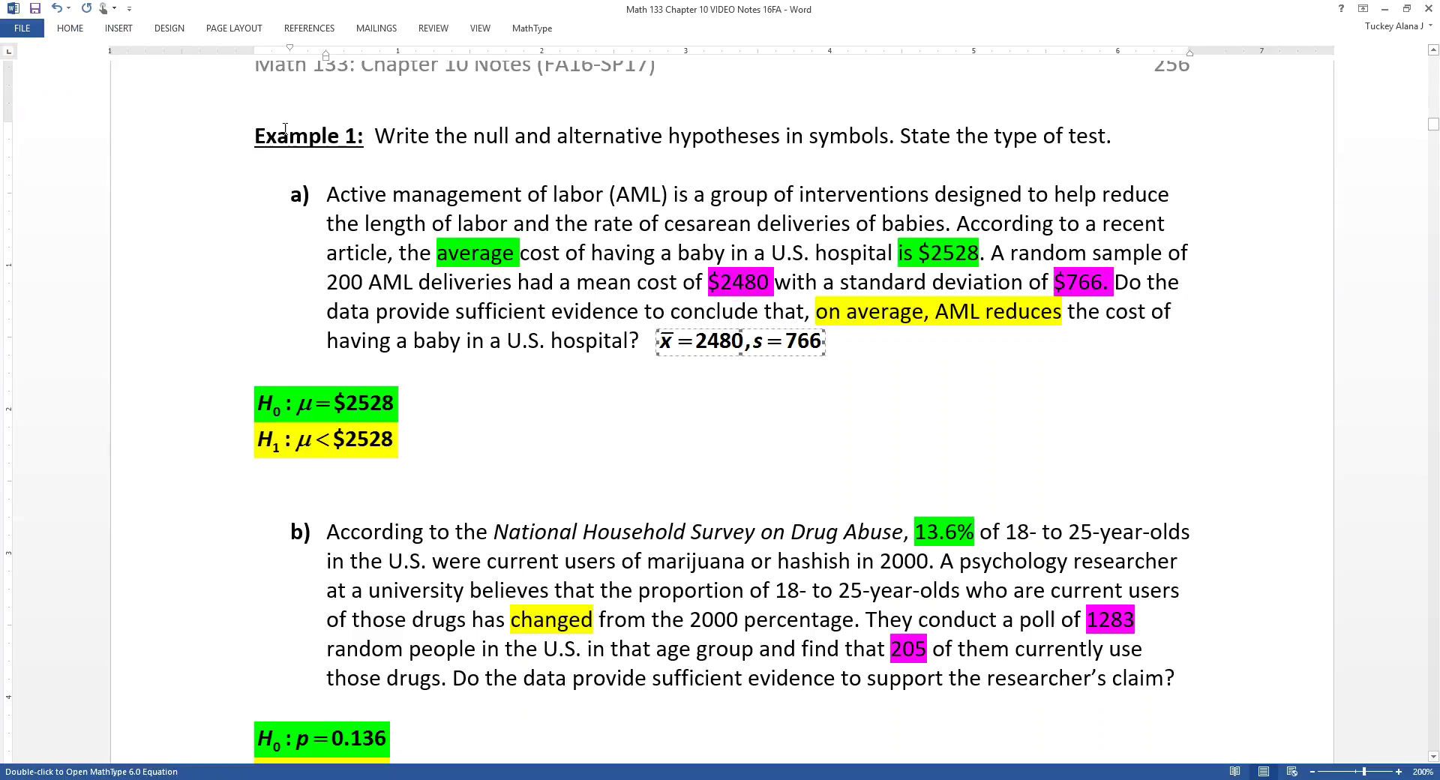
pyautogui.click(75, 28)
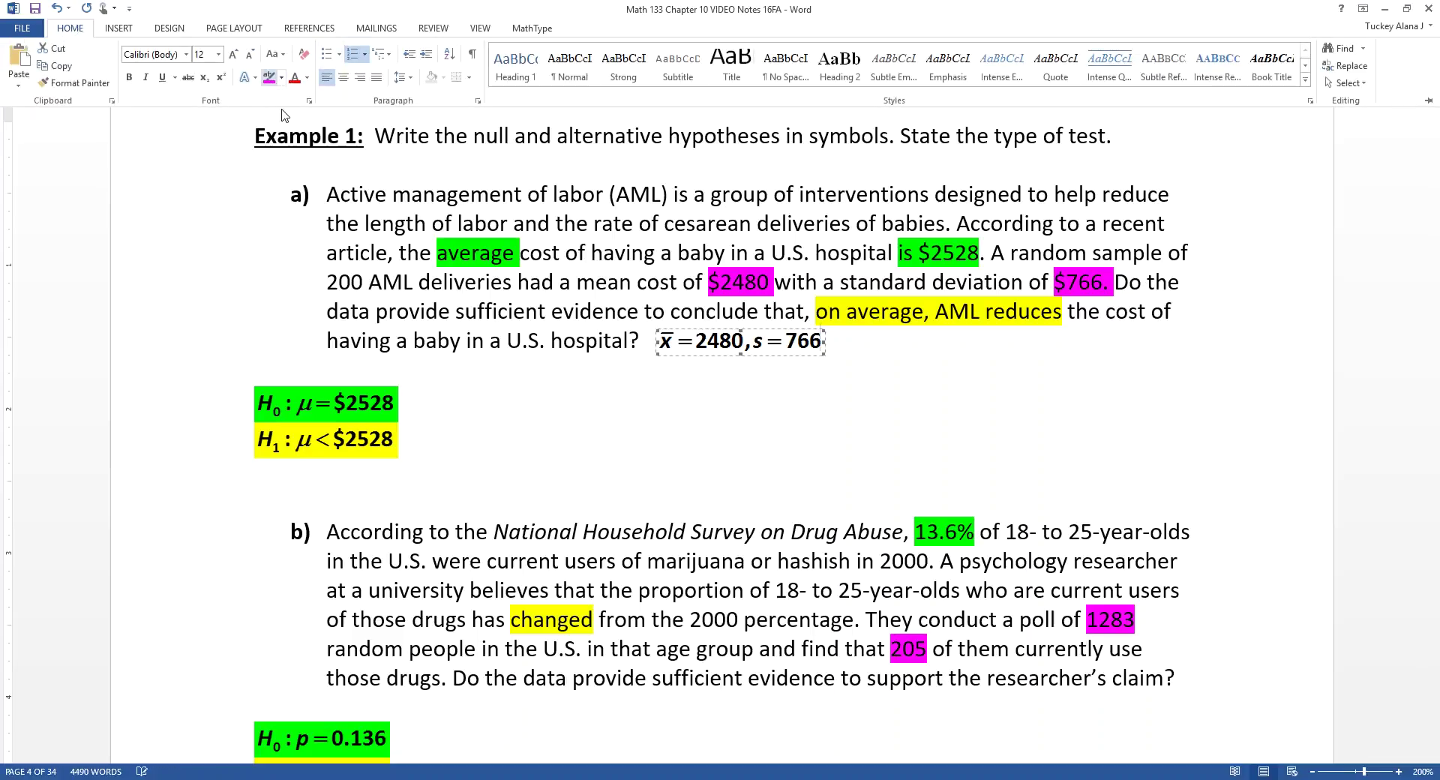
pyautogui.click(269, 77)
# Paste the copied H0: μ = $2528 and H1: μ < $2528 equations below part b)
pyautogui.scroll(-3, 496, 445)
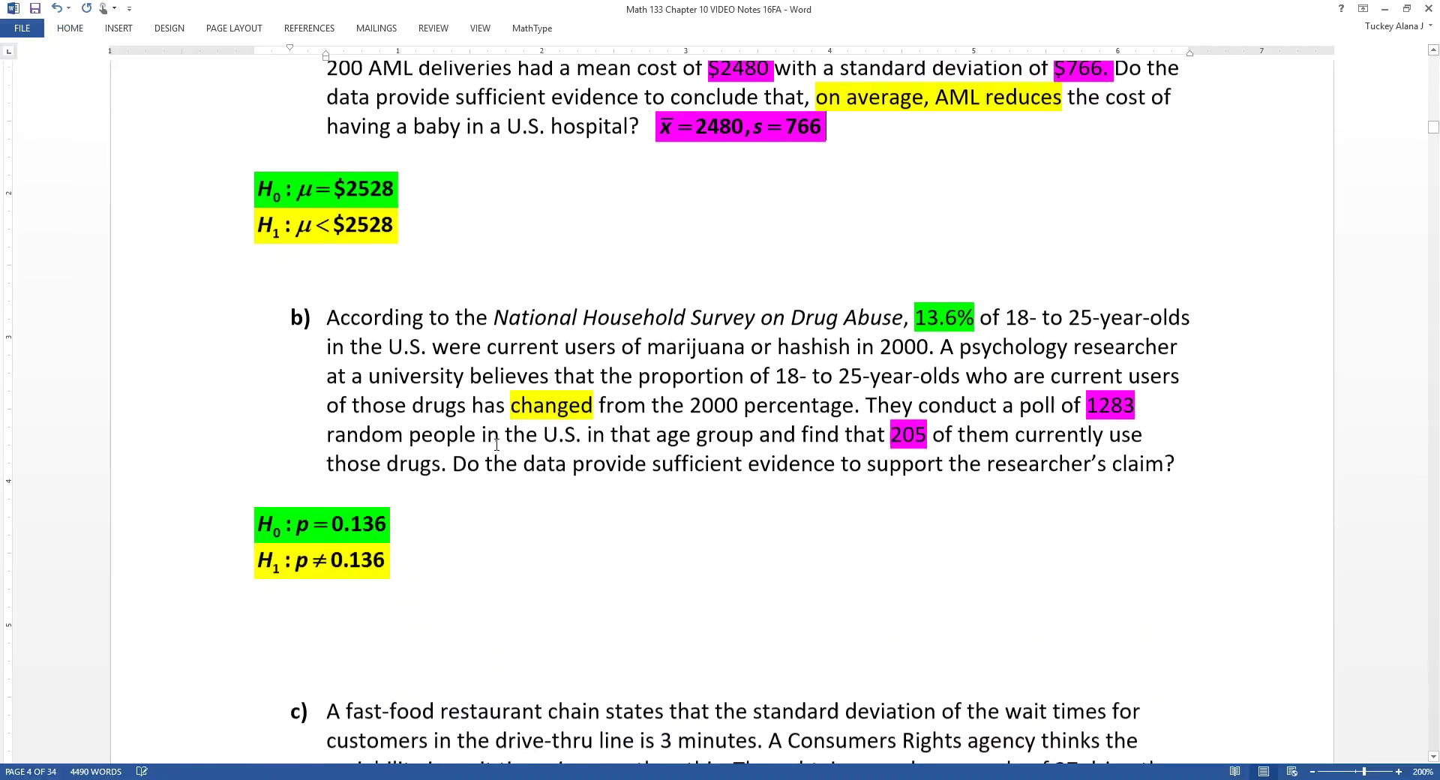
pyautogui.scroll(-1, 365, 517)
pyautogui.click(540, 411)
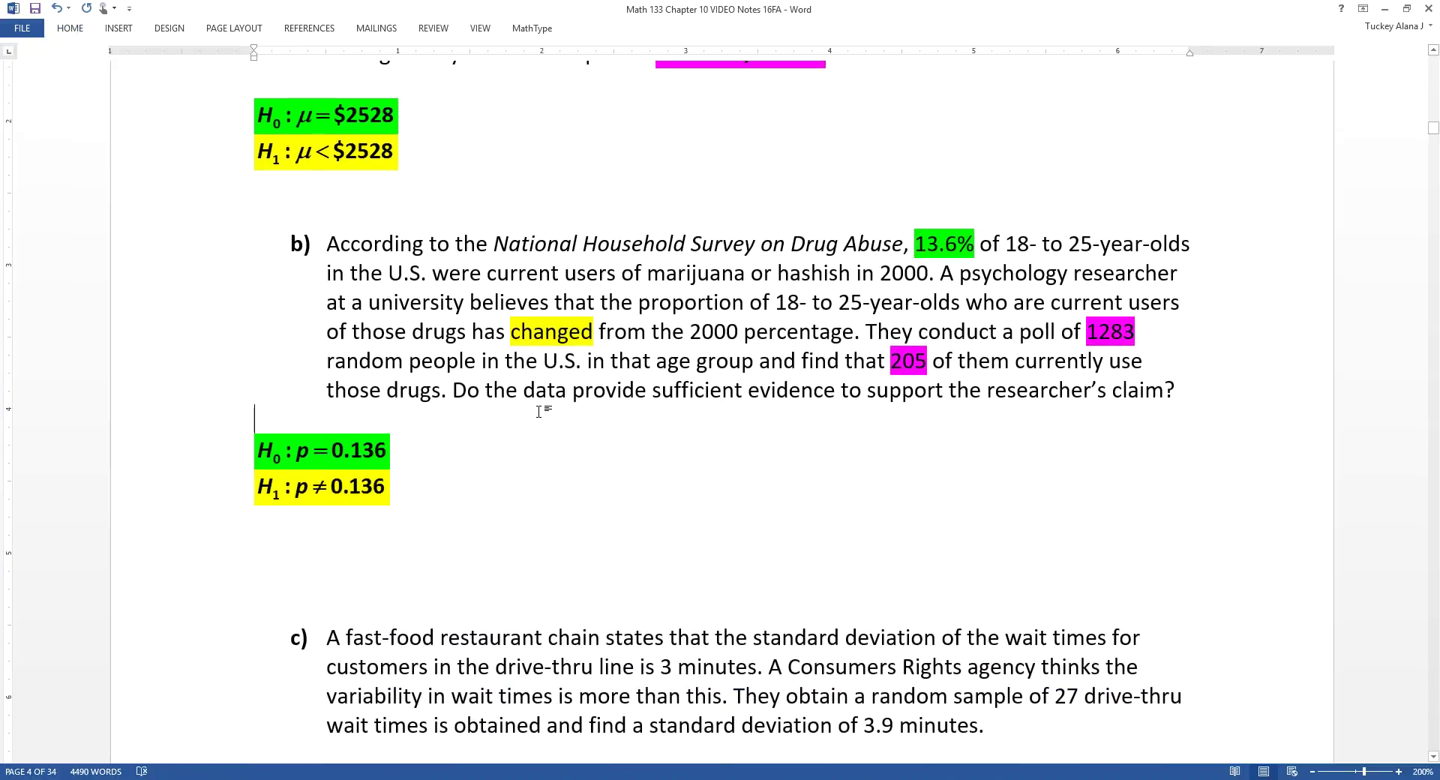
pyautogui.press('Return')
pyautogui.press('Return')
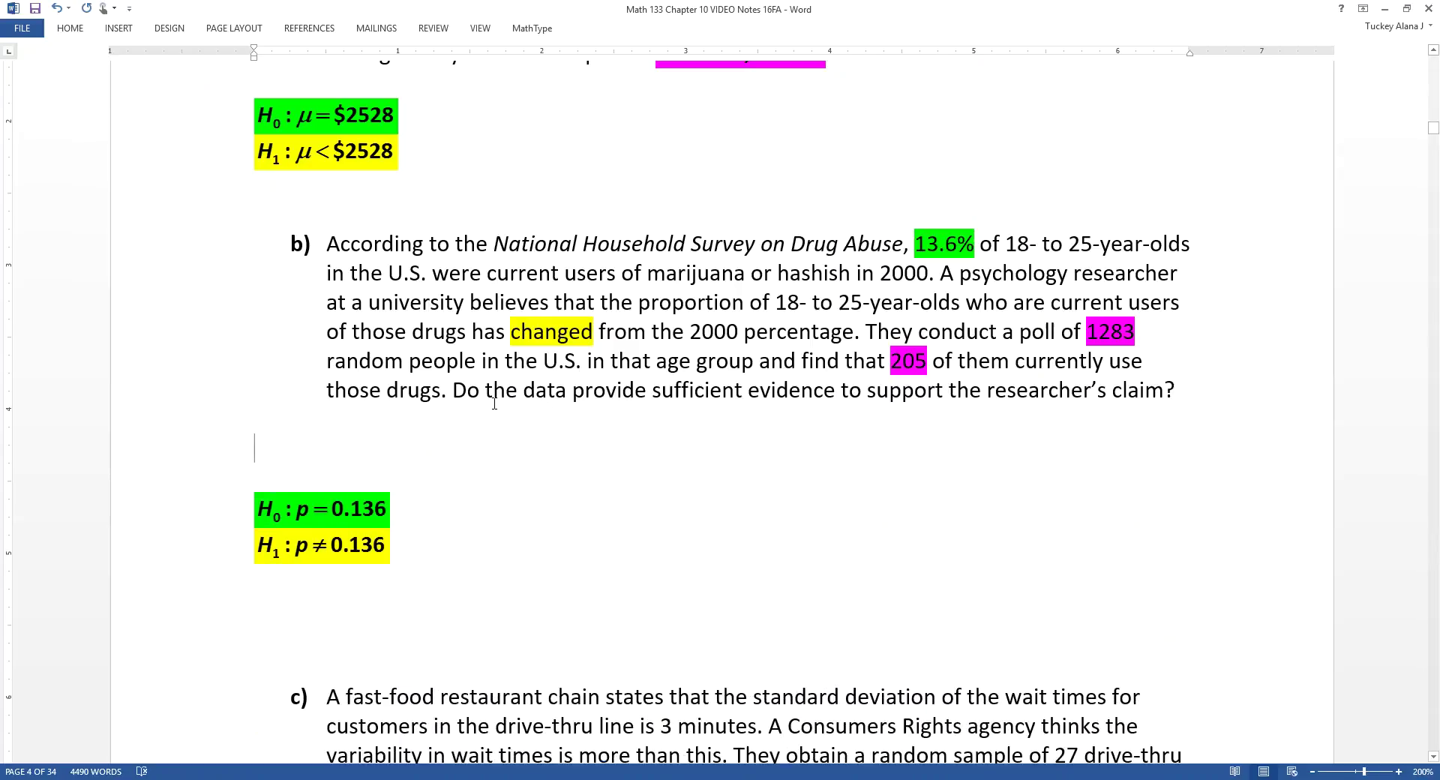
pyautogui.click(383, 402)
pyautogui.hotkey('ctrl', 'v')
# Remove the pasted equations' list numbering, join them on one line, and prefix it with 'Note:'
pyautogui.click(330, 423)
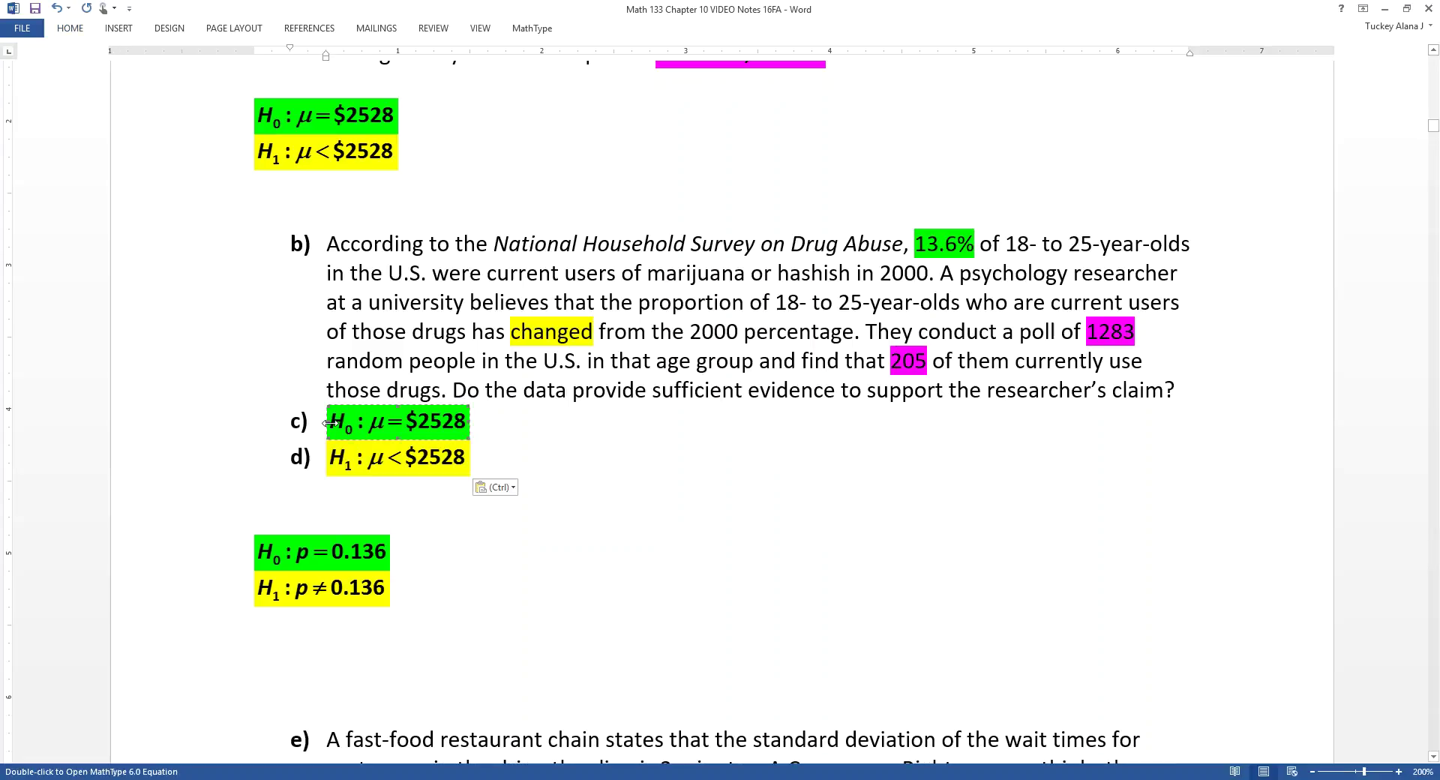
pyautogui.click(324, 423)
pyautogui.press('BackSpace')
pyautogui.press('BackSpace')
pyautogui.press('BackSpace')
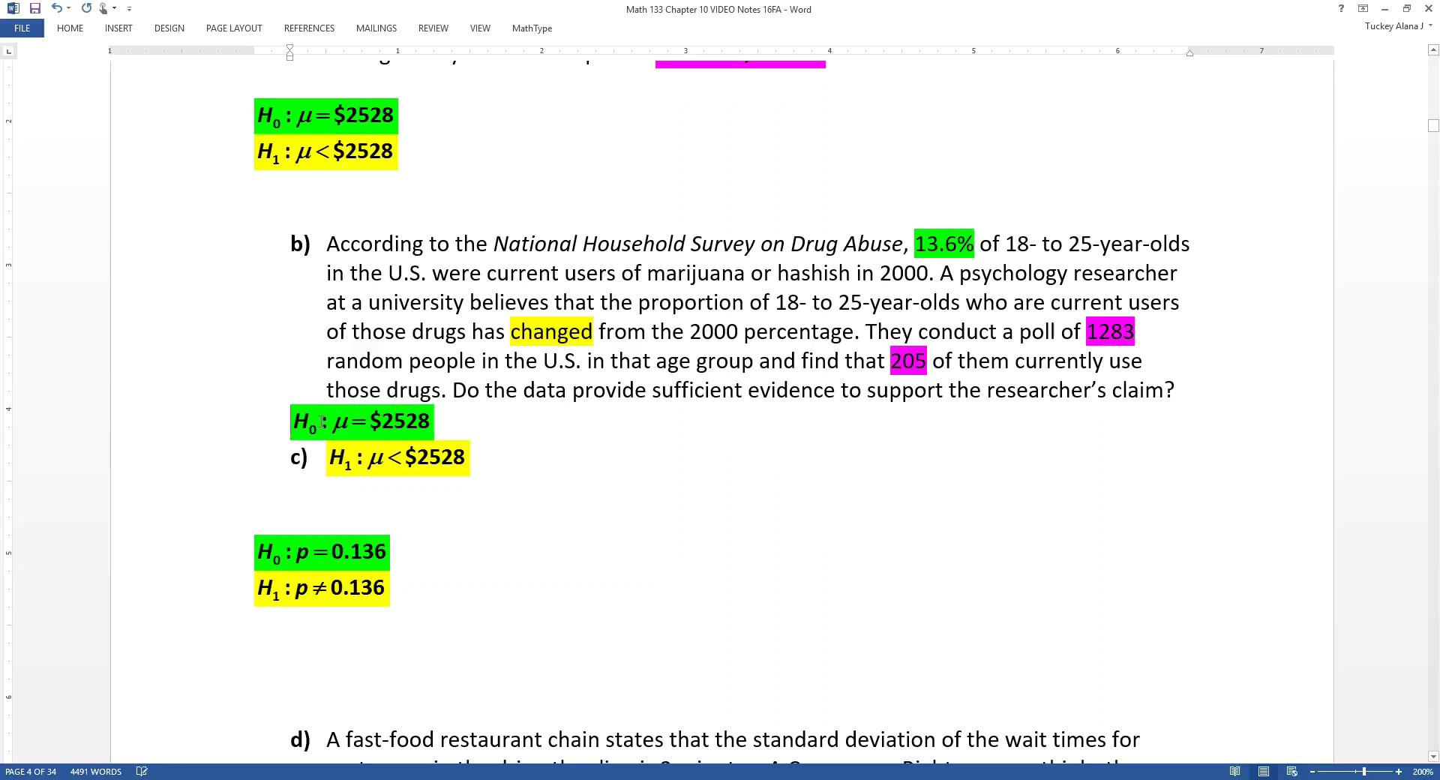
pyautogui.press('Down')
pyautogui.press('BackSpace')
pyautogui.press('BackSpace')
pyautogui.press('BackSpace')
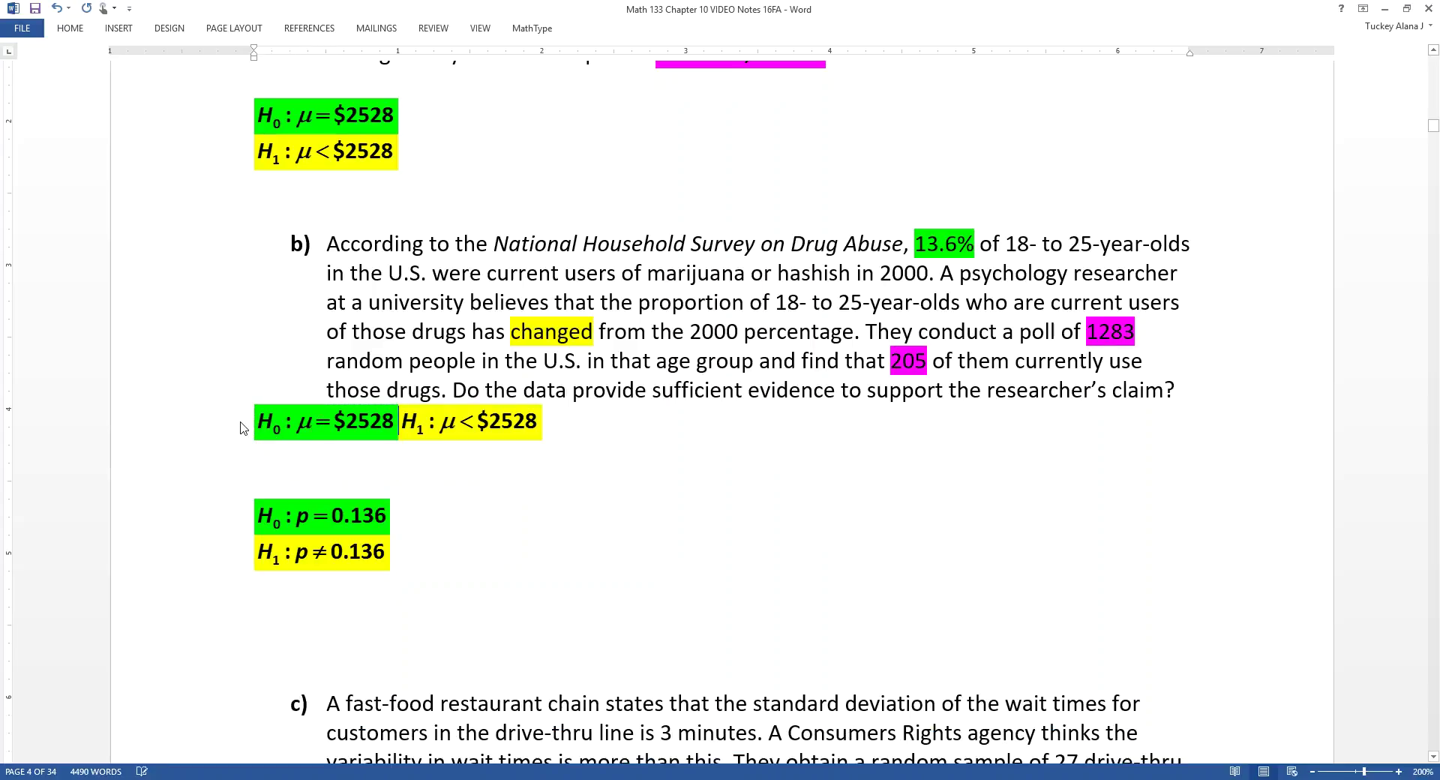
pyautogui.click(243, 426)
pyautogui.press('Left')
pyautogui.write('Note:')
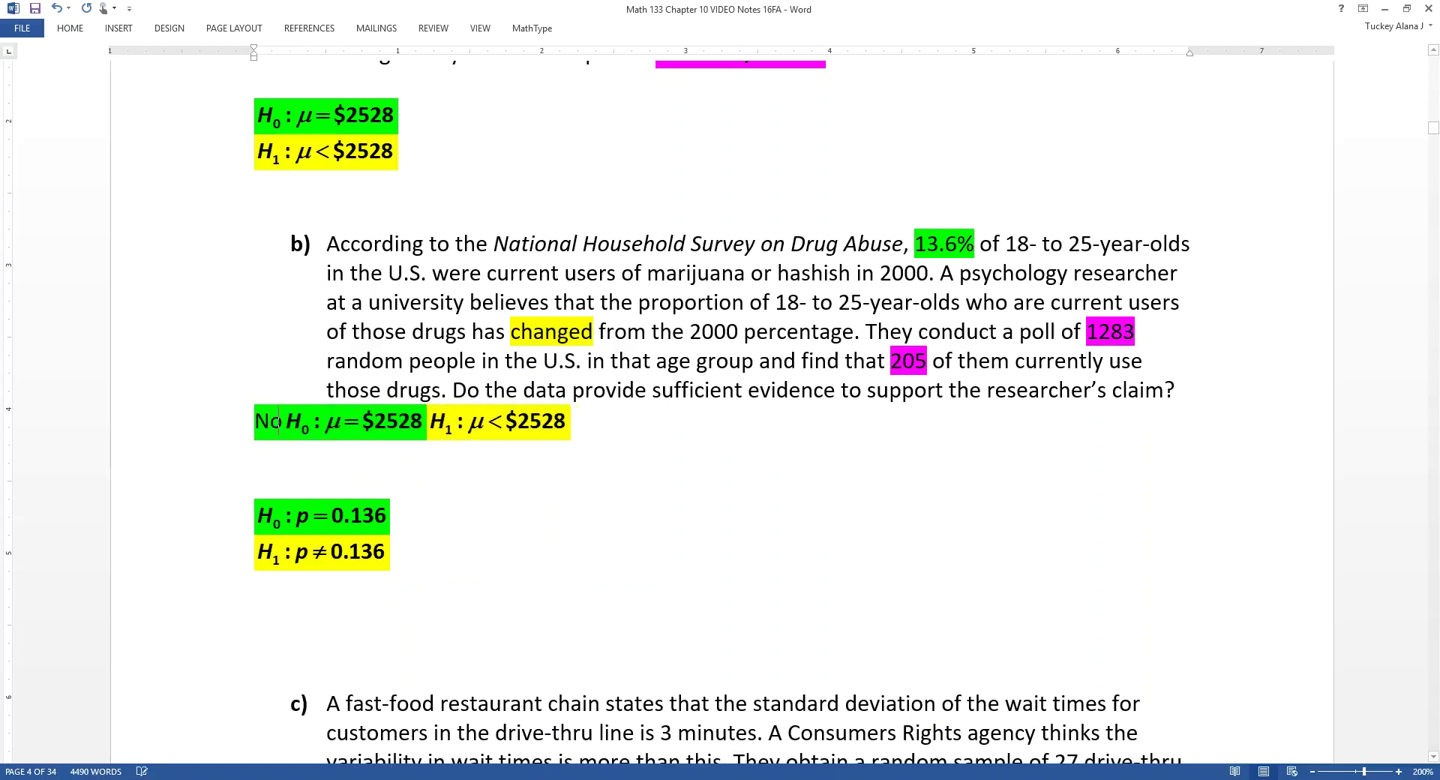
pyautogui.doubleClick(433, 415)
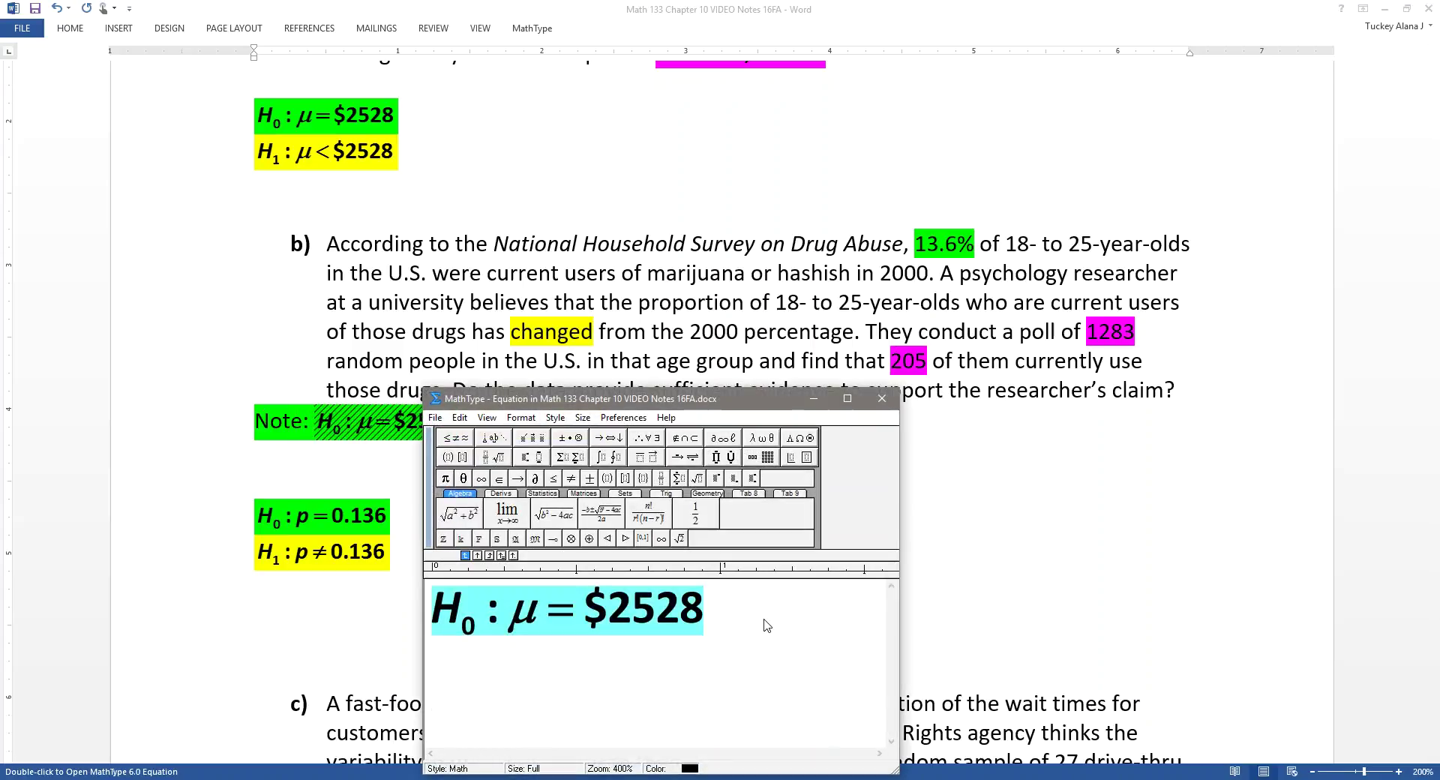
# Replace the note's first equation with p̂ = x/n = 205/1283 using MathType fractions
pyautogui.write('p')
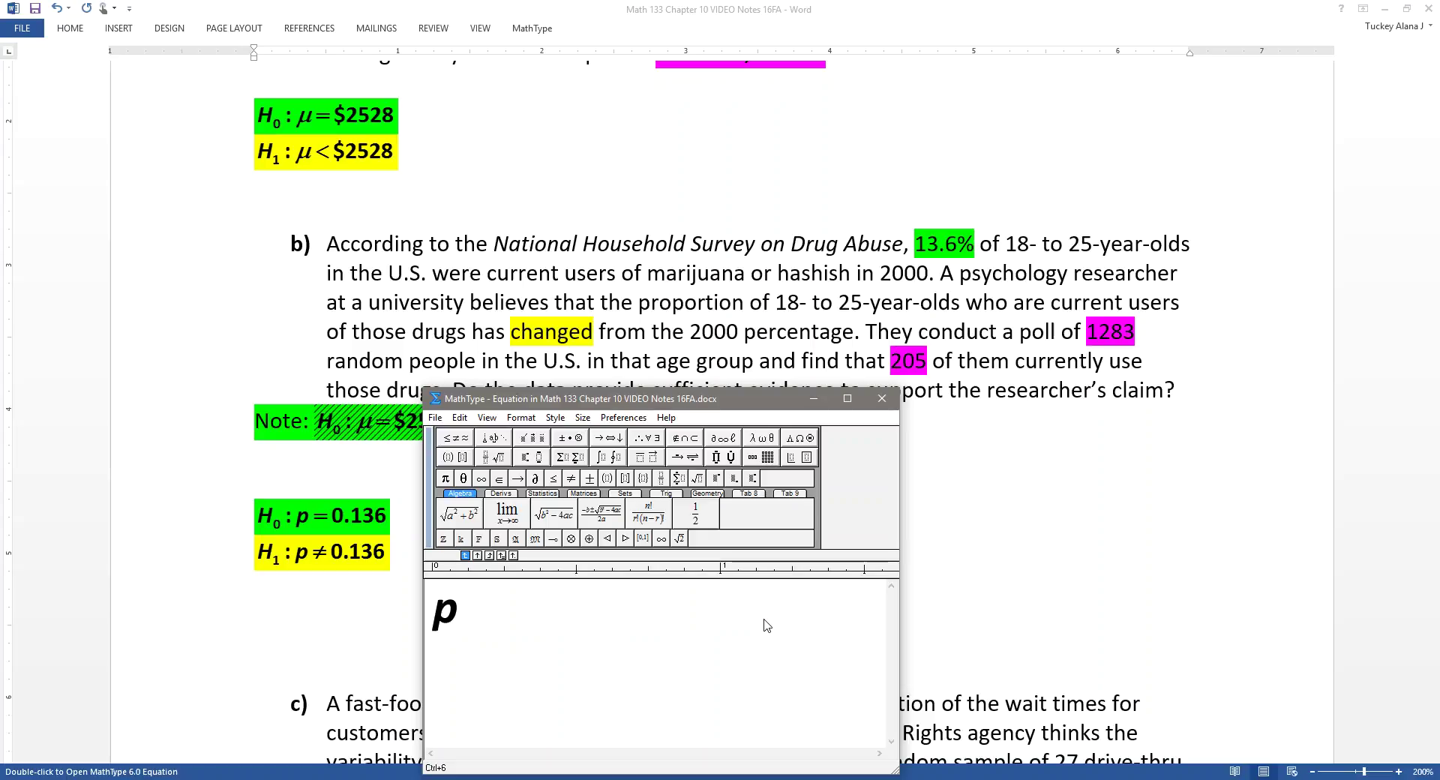
pyautogui.hotkey('shift', '6')
pyautogui.write('=')
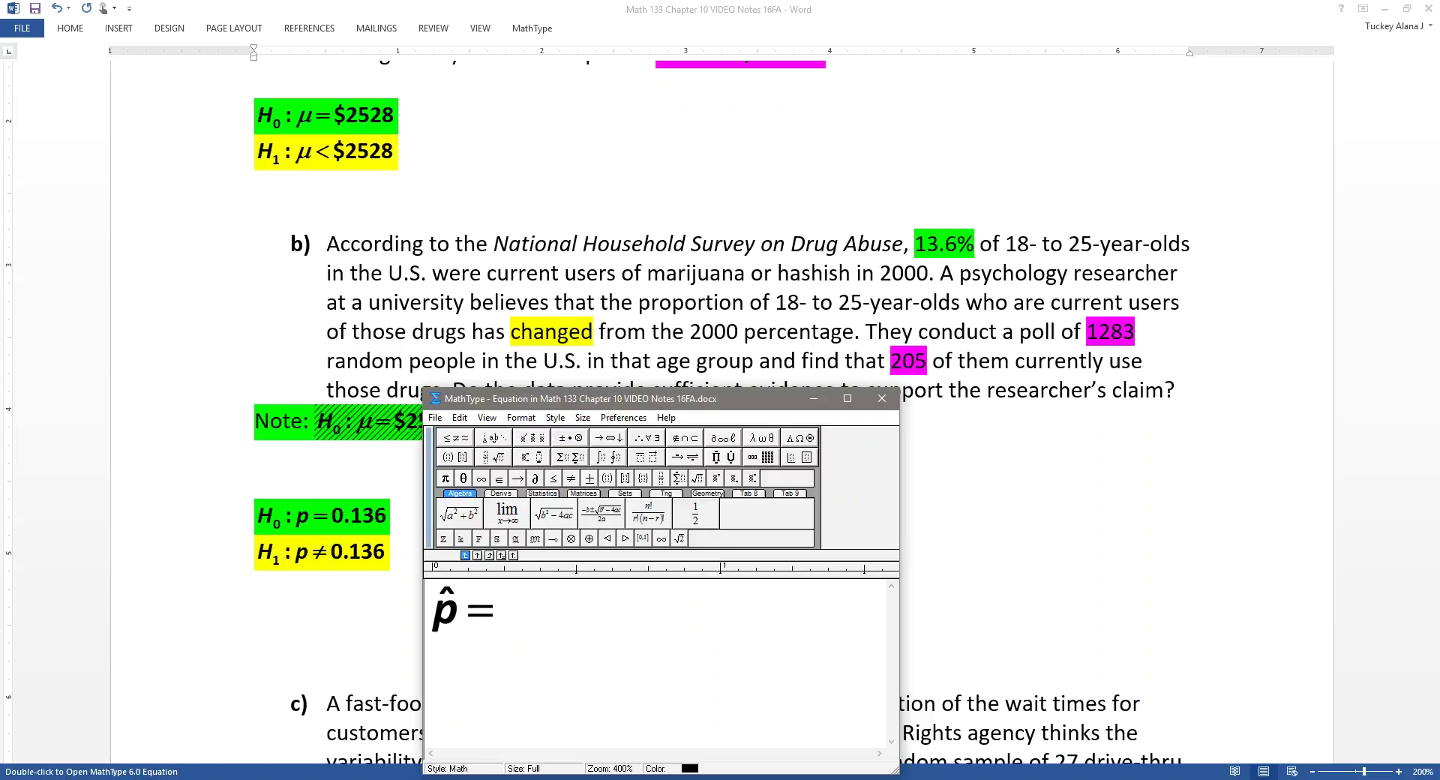
pyautogui.hotkey('ctrl', 'f')
pyautogui.press('Tab')
pyautogui.write('n')
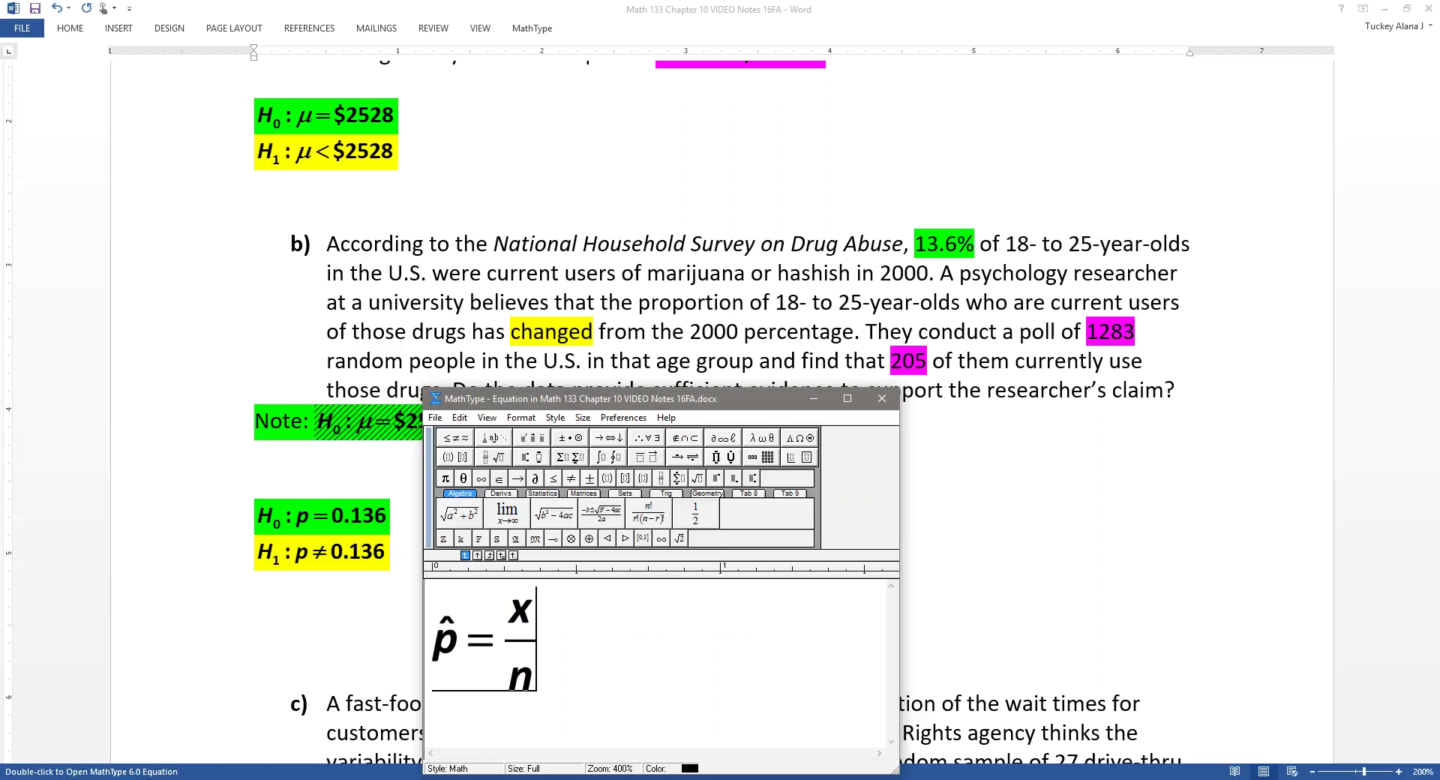
pyautogui.press('Tab')
pyautogui.write('=')
pyautogui.hotkey('ctrl', 'f')
pyautogui.write('205/')
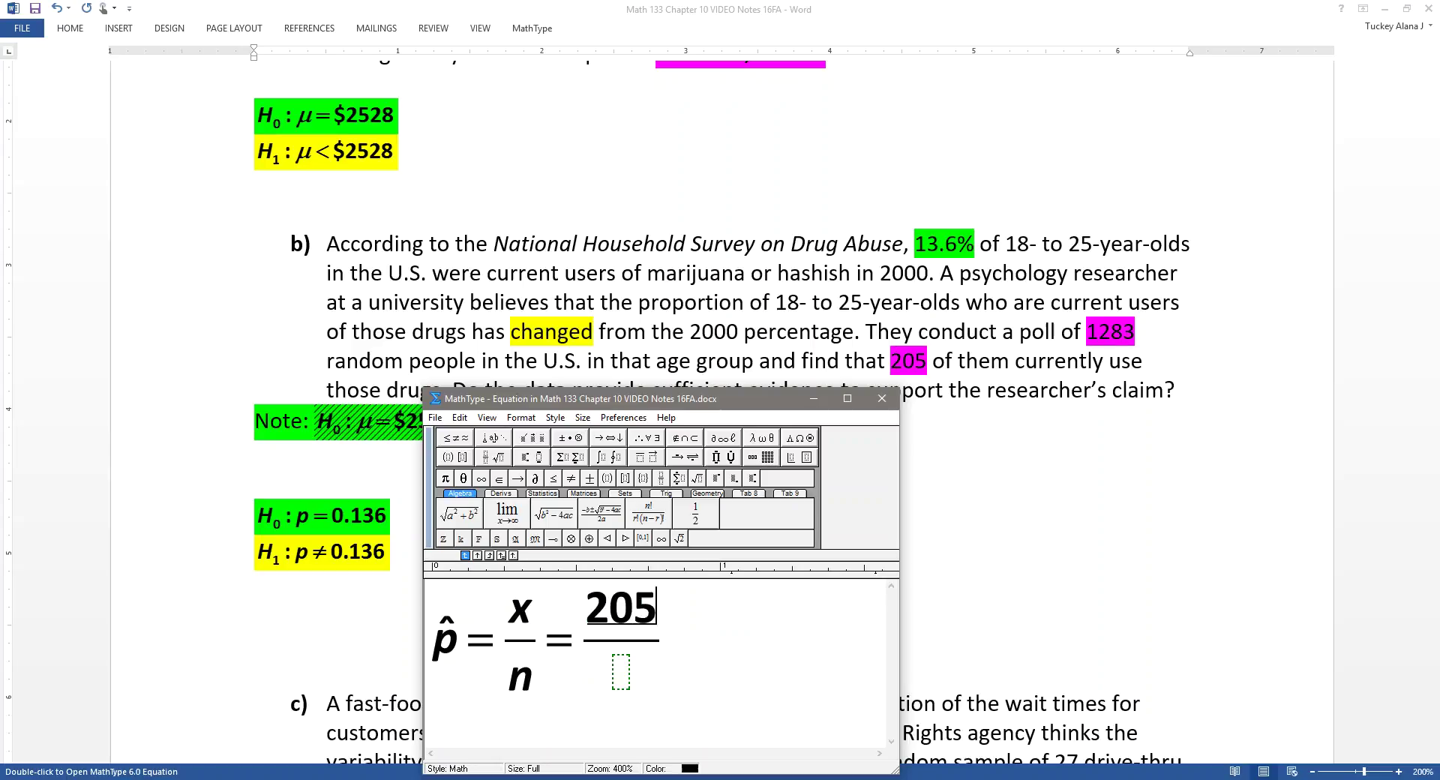
pyautogui.press('Tab')
pyautogui.write('1283')
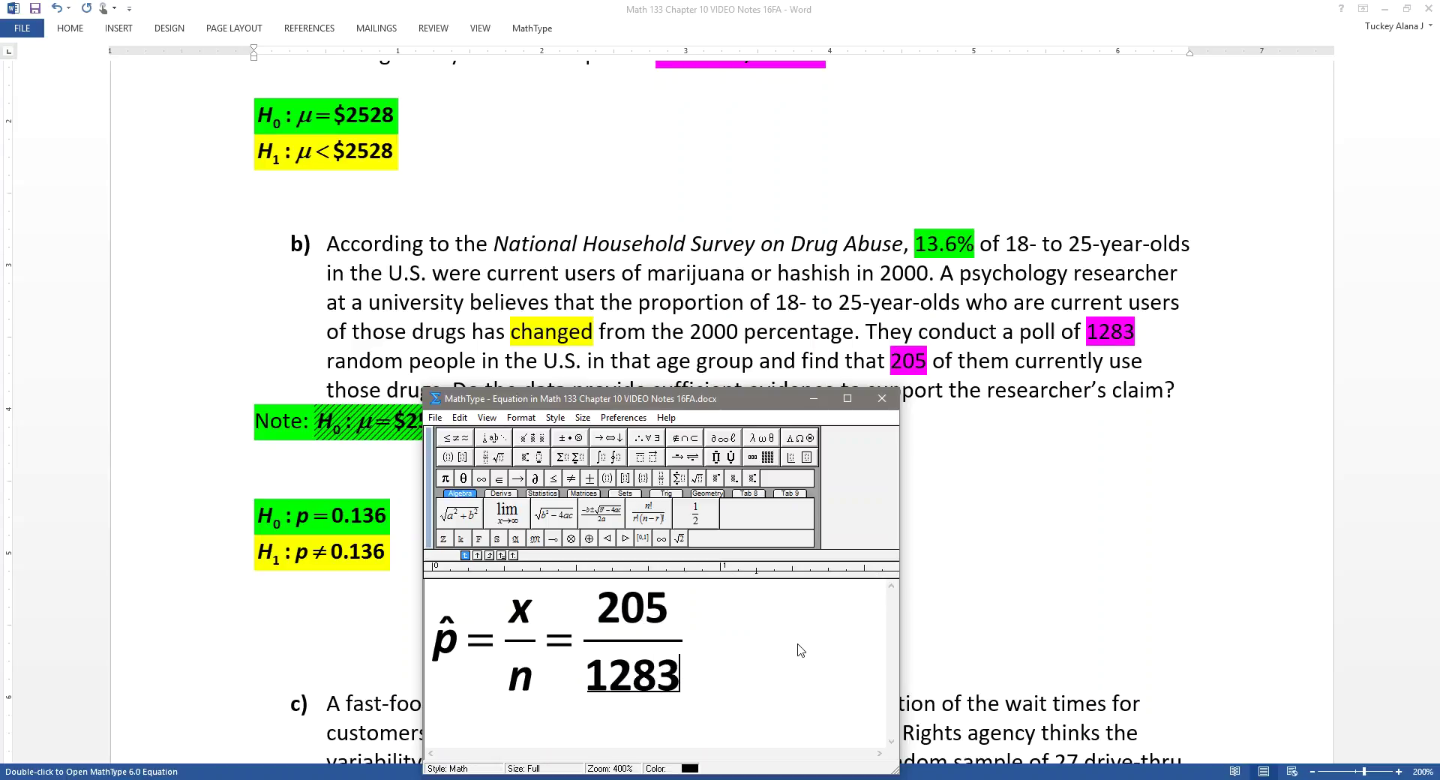
pyautogui.click(882, 398)
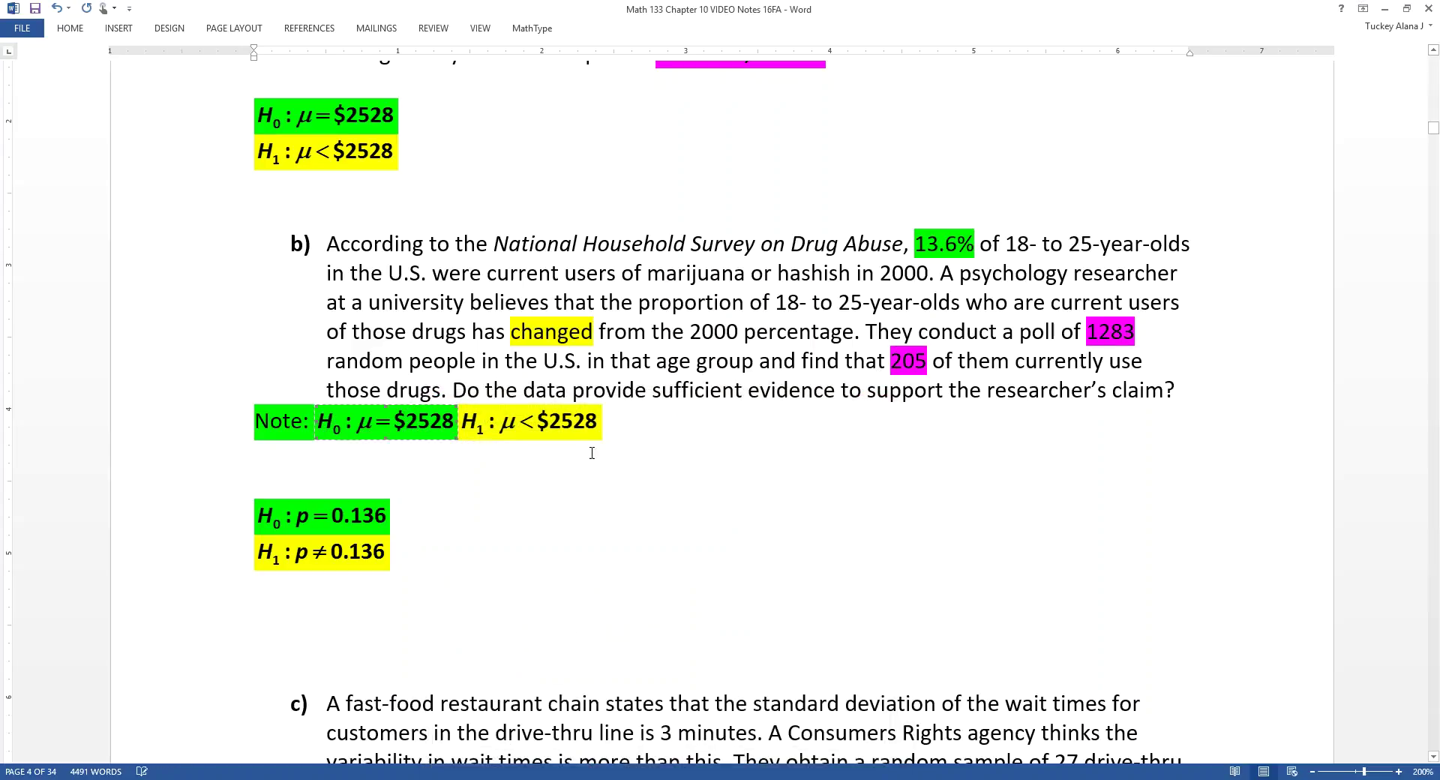
# Delete the old H1 object, highlight part b's note line magenta, and right-align it
pyautogui.press('Delete')
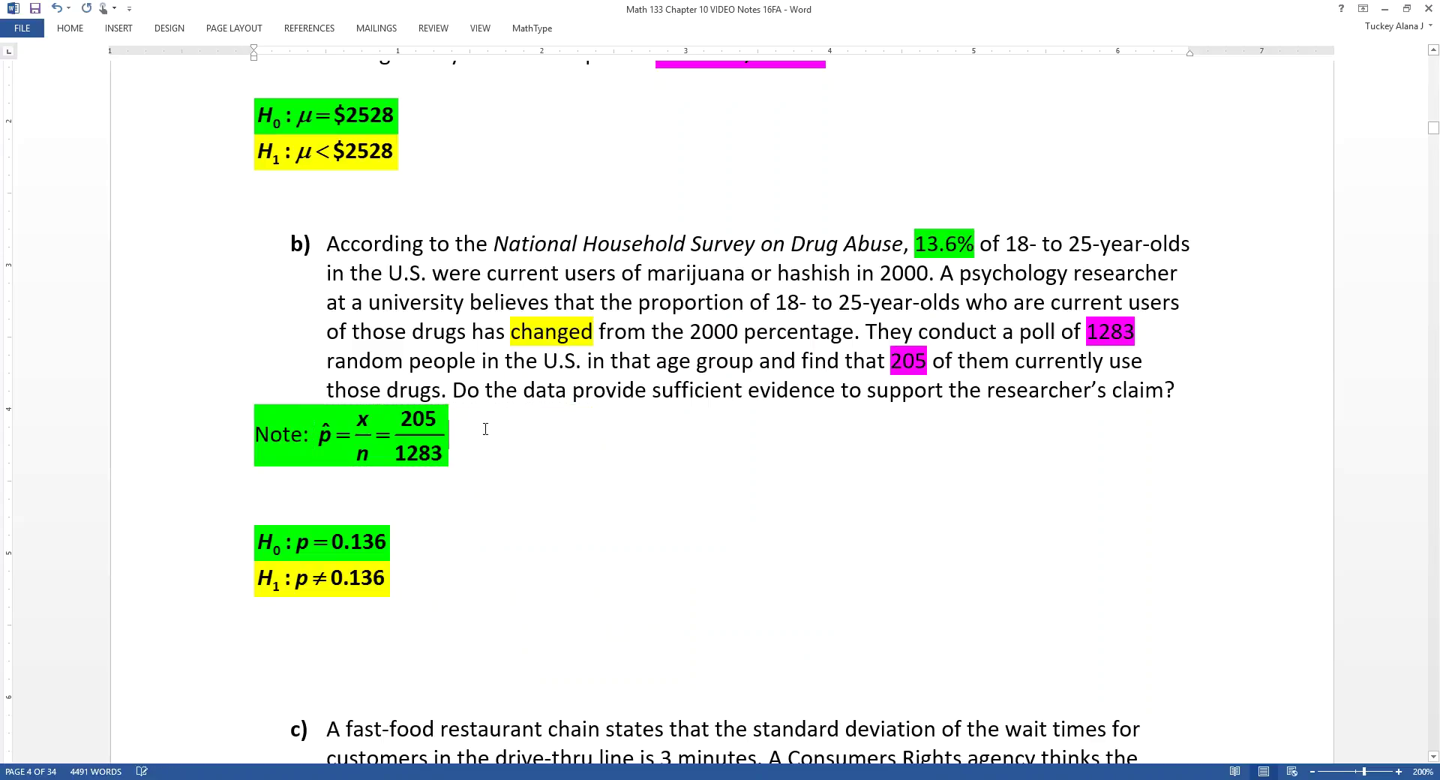
pyautogui.moveTo(492, 432); pyautogui.dragTo(302, 439)
pyautogui.click(248, 439)
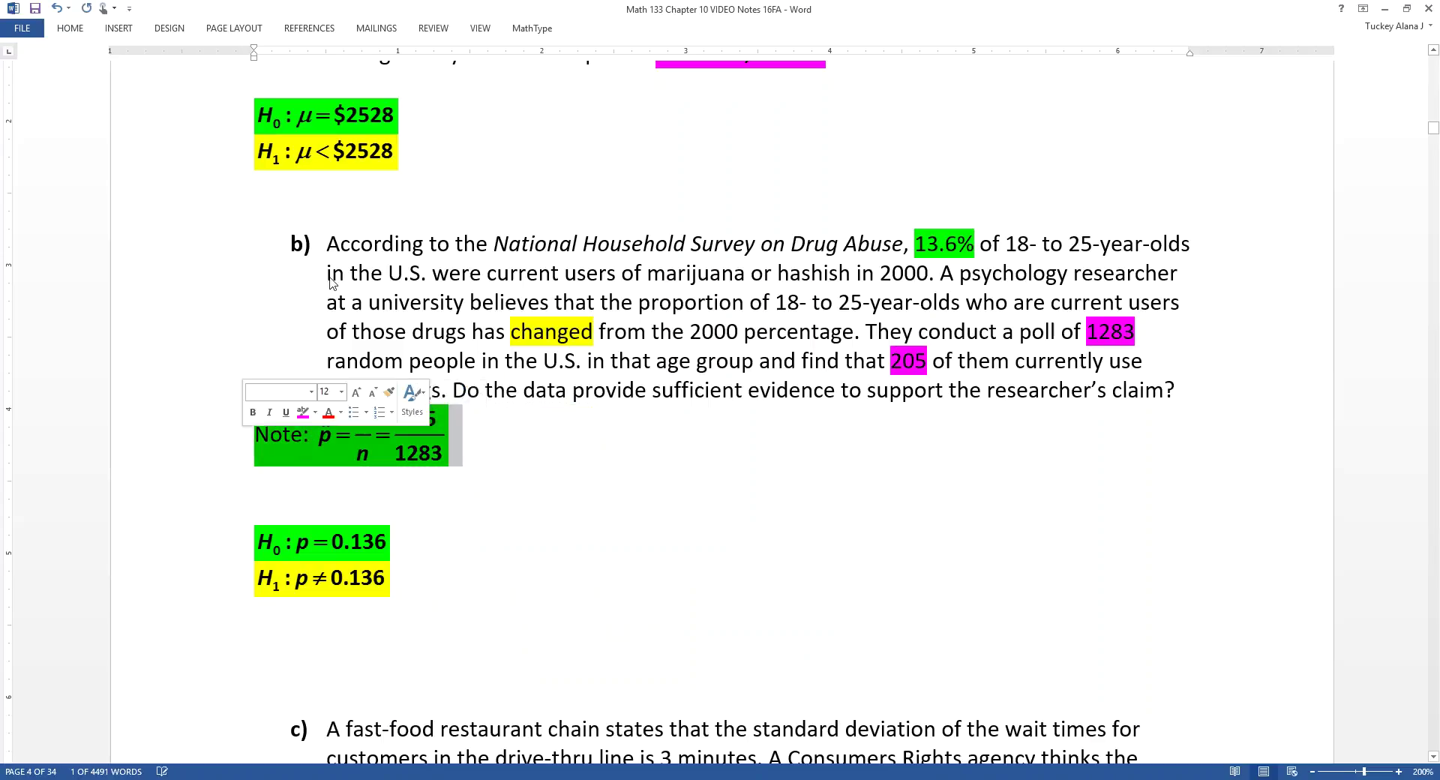
pyautogui.click(68, 30)
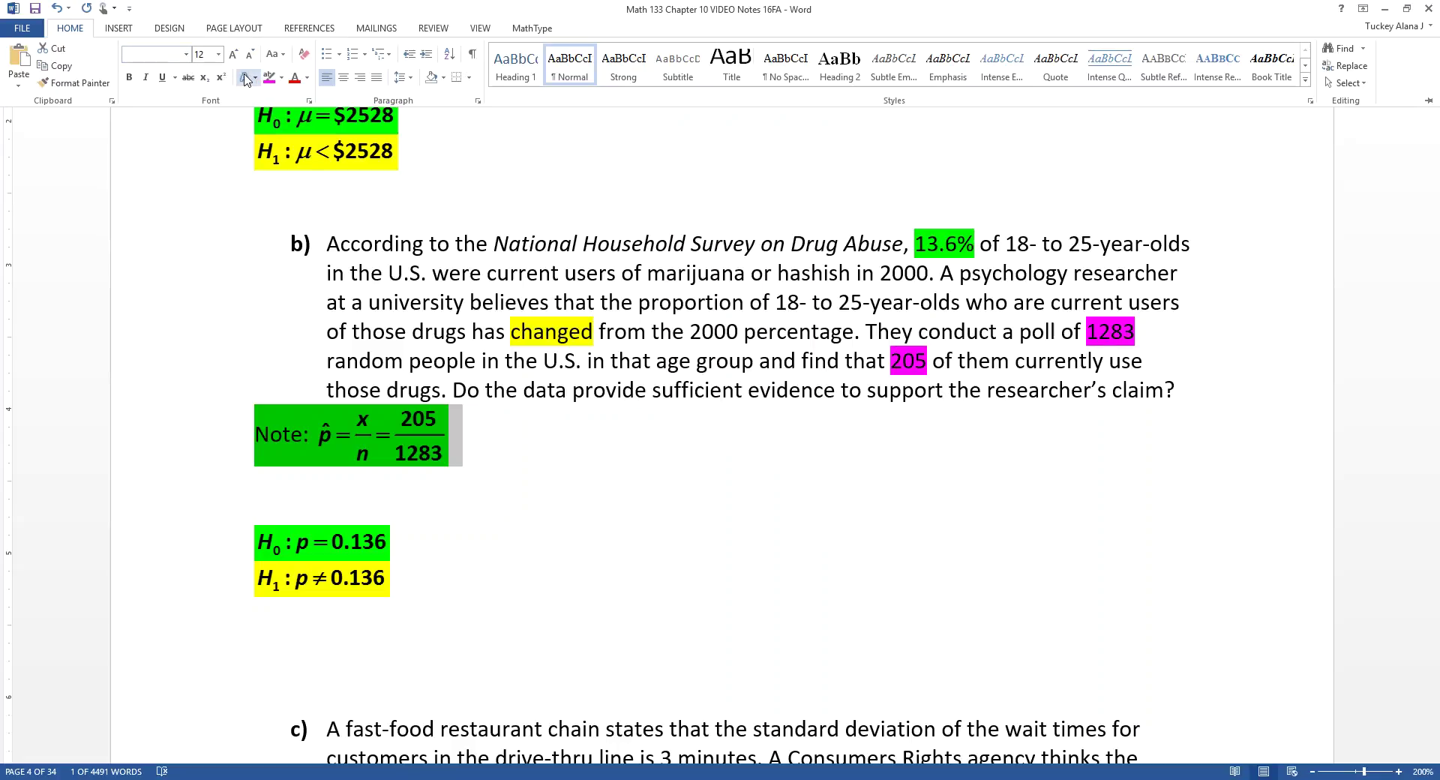
pyautogui.click(268, 78)
pyautogui.click(301, 385)
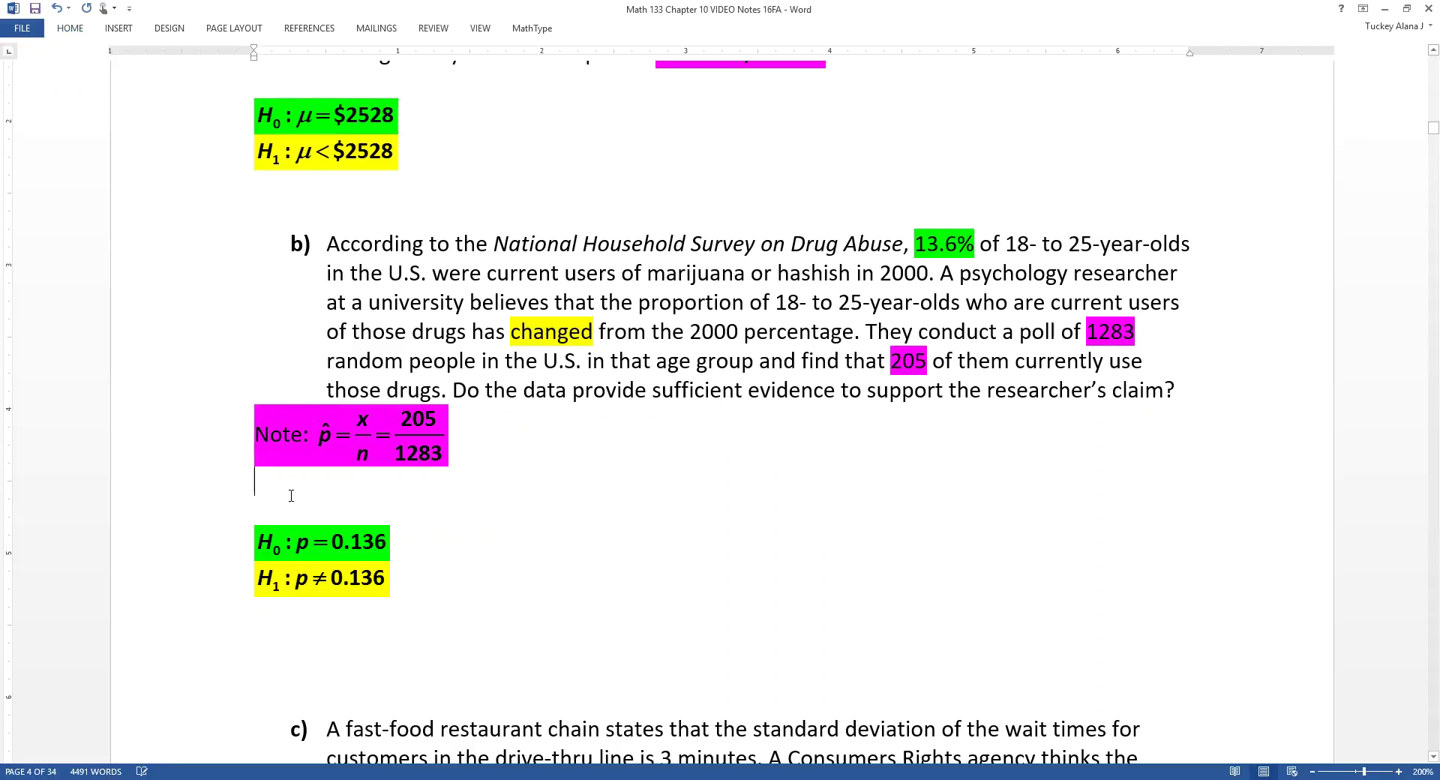
pyautogui.press('Delete')
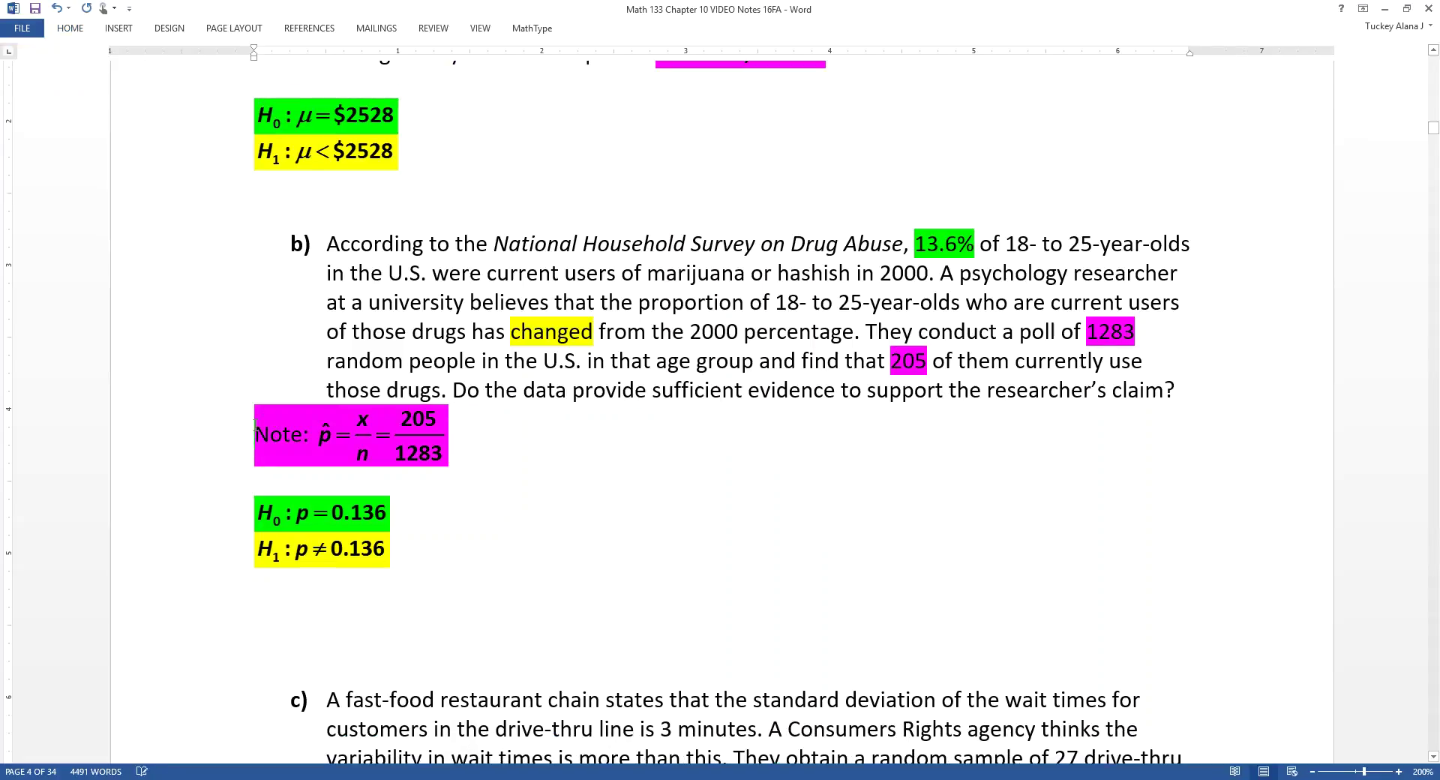
pyautogui.hotkey('ctrl', 'r')
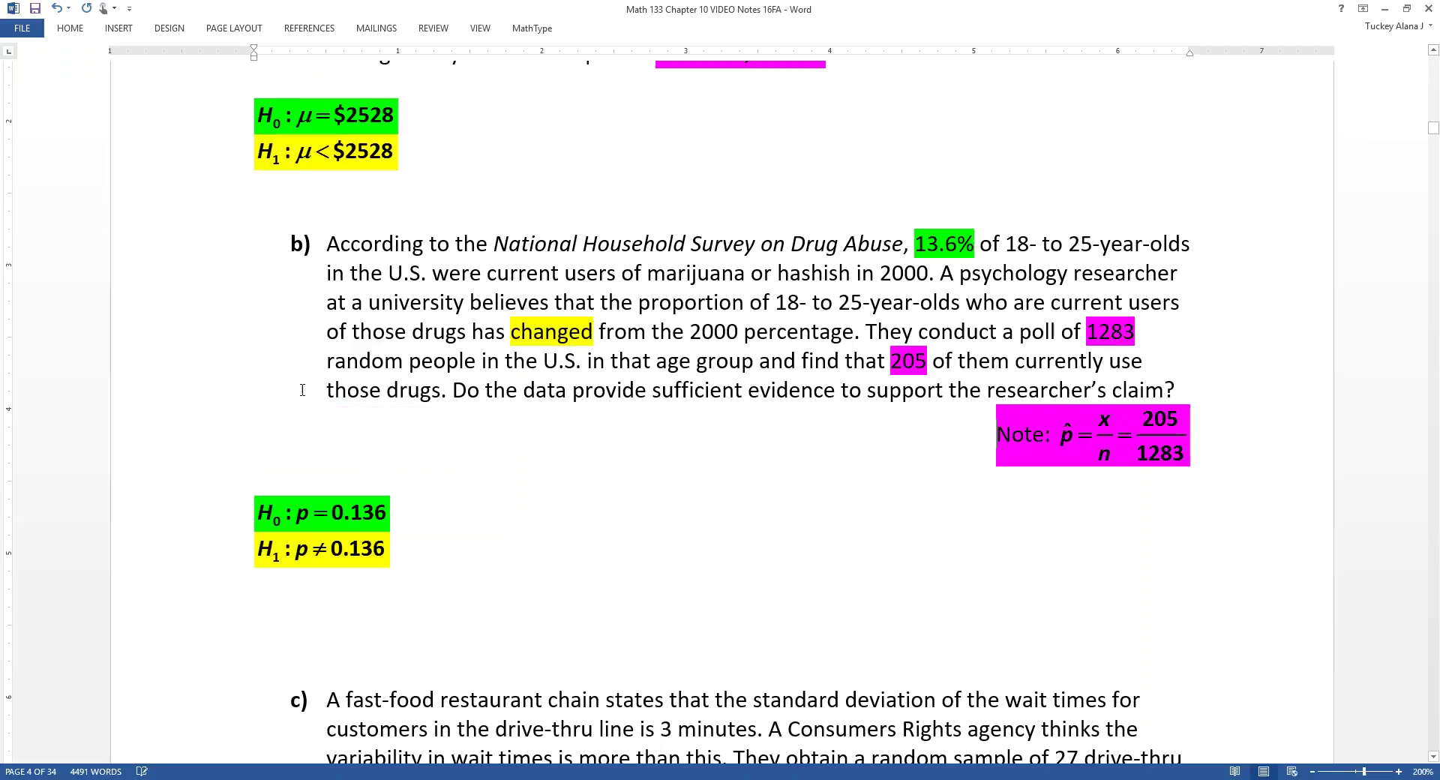
# Type 'Note:' before part a's x̄ = 2480, s = 766 equation and highlight the label magenta
pyautogui.scroll(5, 318, 381)
pyautogui.click(653, 413)
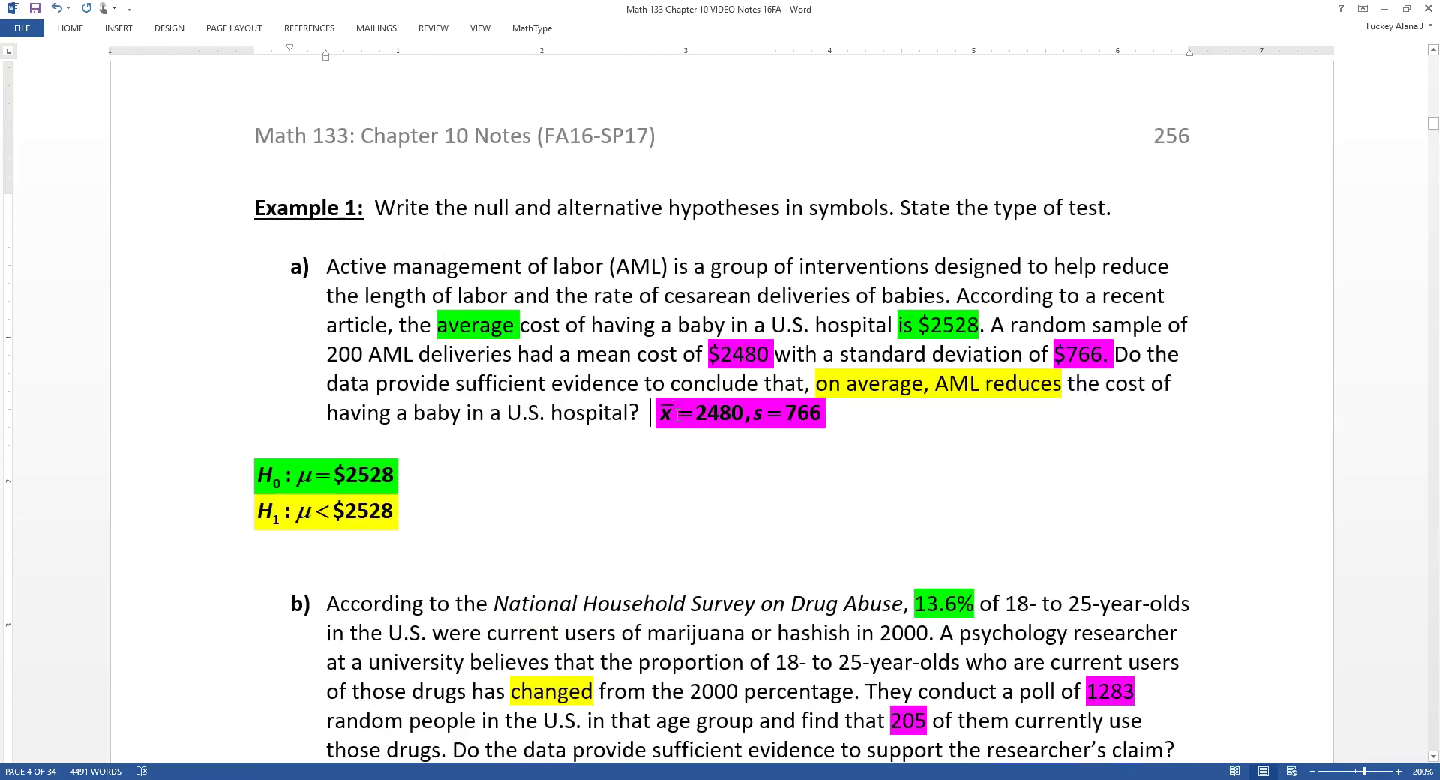
pyautogui.click(666, 414)
pyautogui.hotkey('ctrl', 'r')
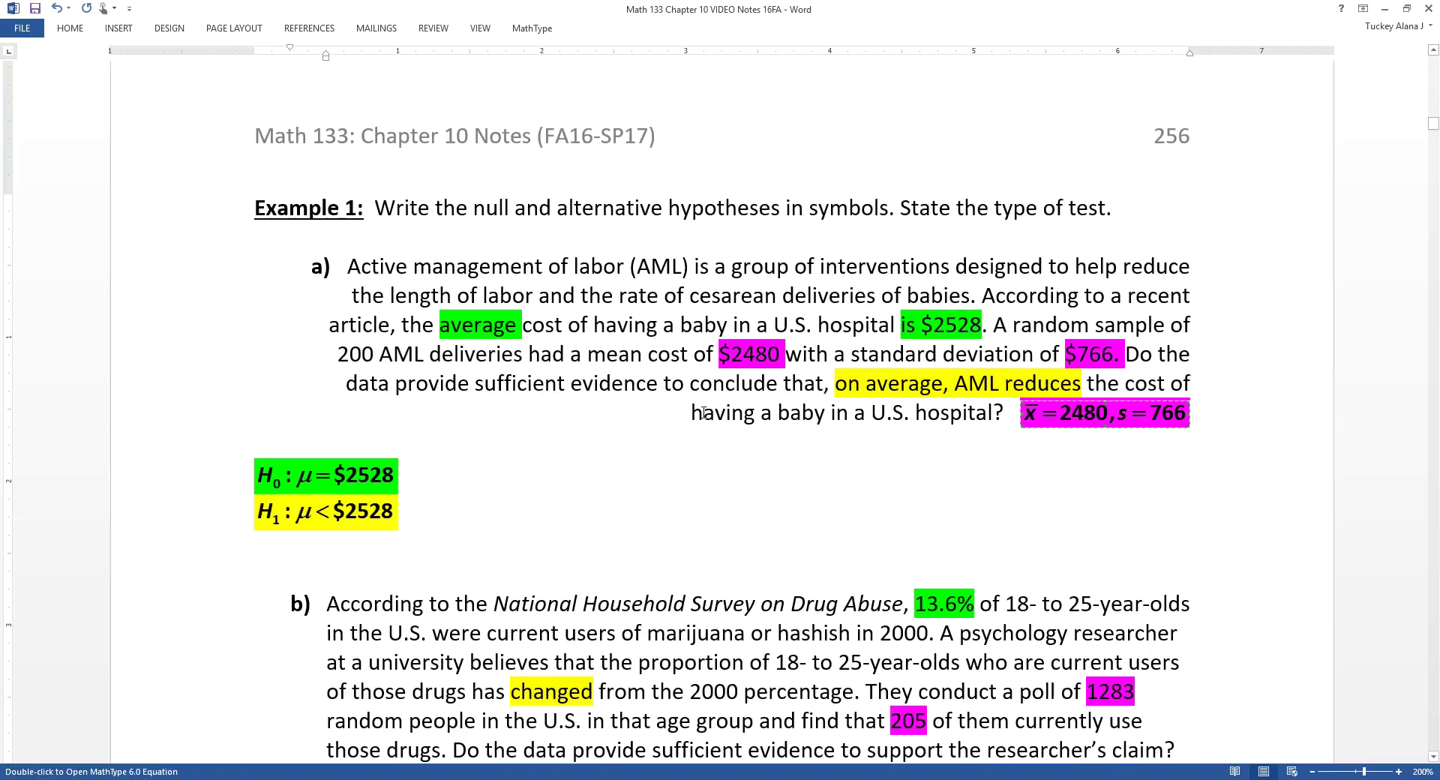
pyautogui.hotkey('ctrl', 'z')
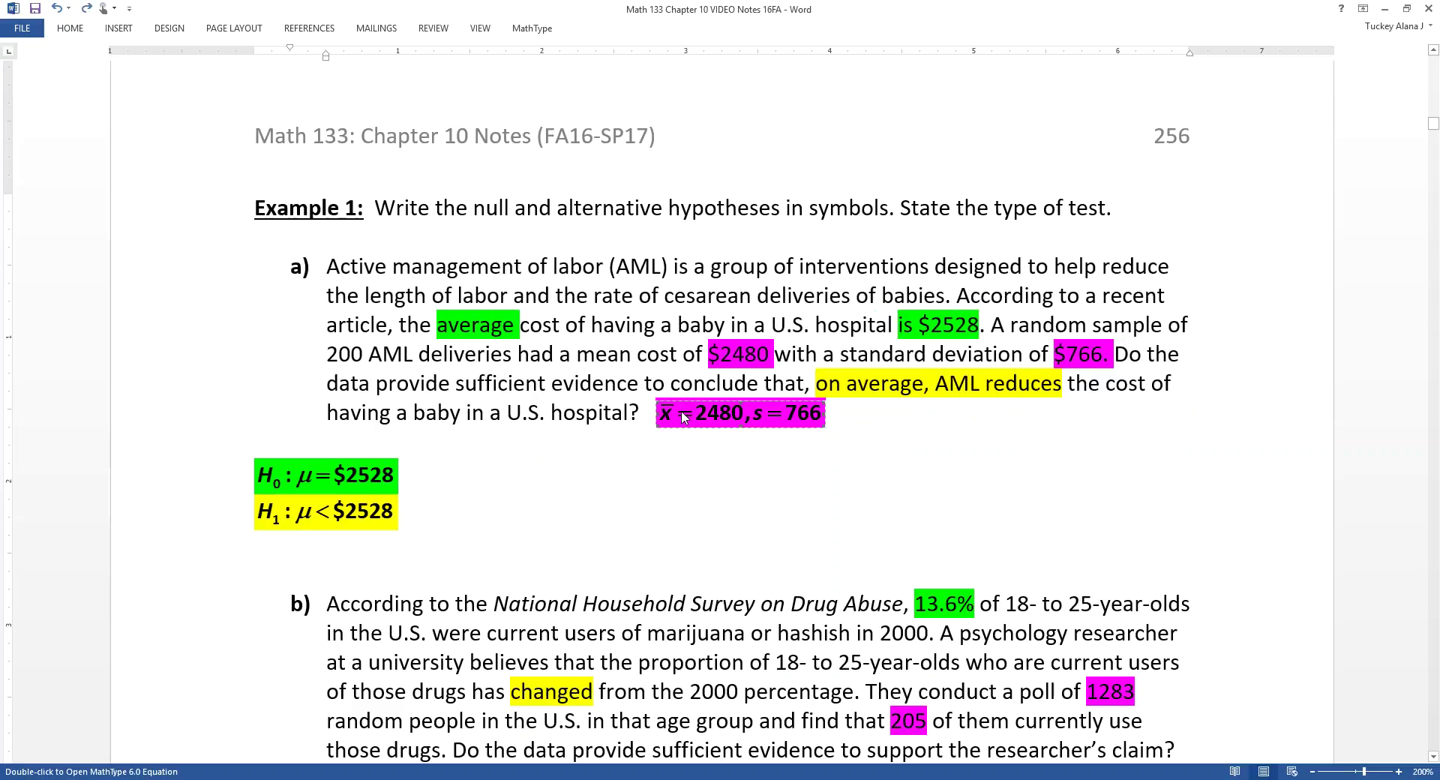
pyautogui.write('Note"')
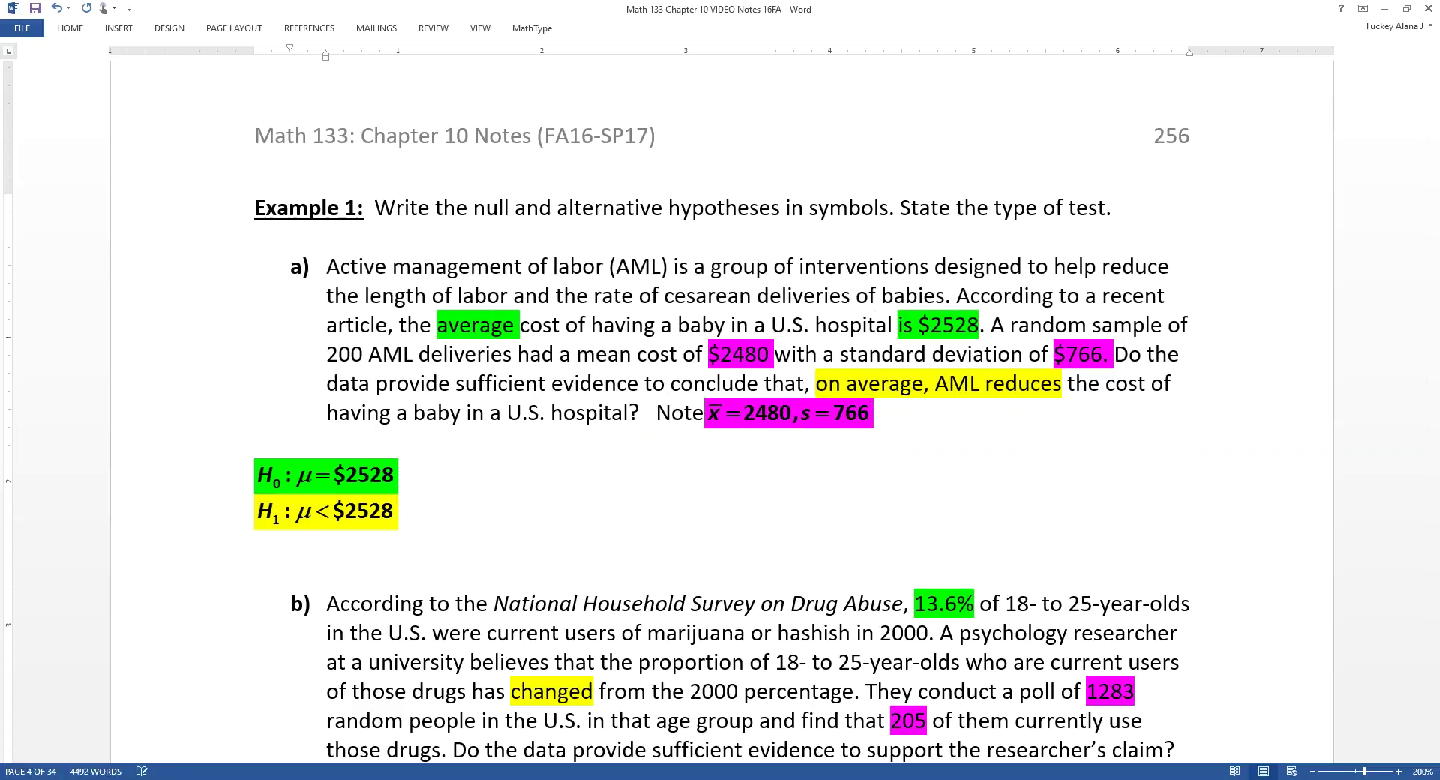
pyautogui.press('BackSpace')
pyautogui.press('BackSpace')
pyautogui.write(':')
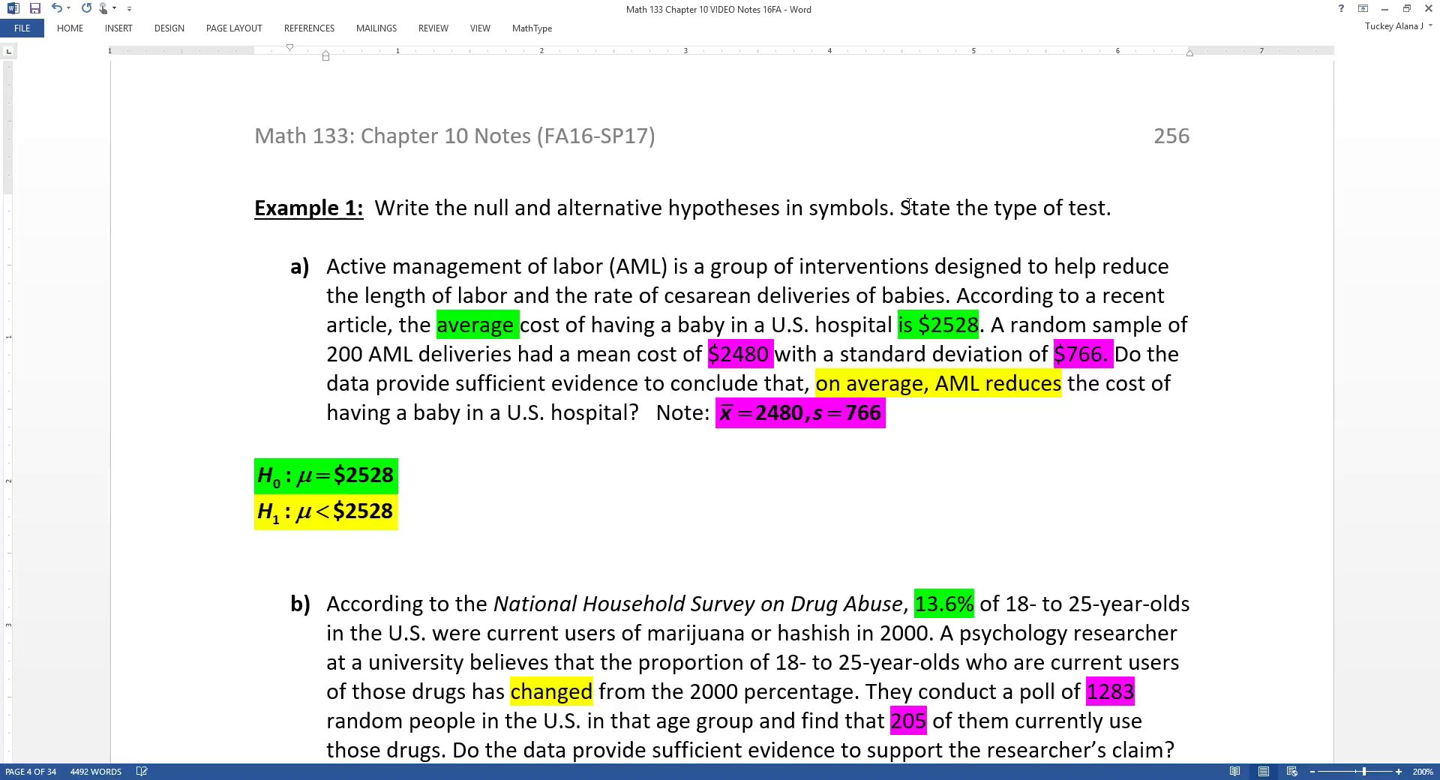
pyautogui.moveTo(710, 417); pyautogui.dragTo(665, 417)
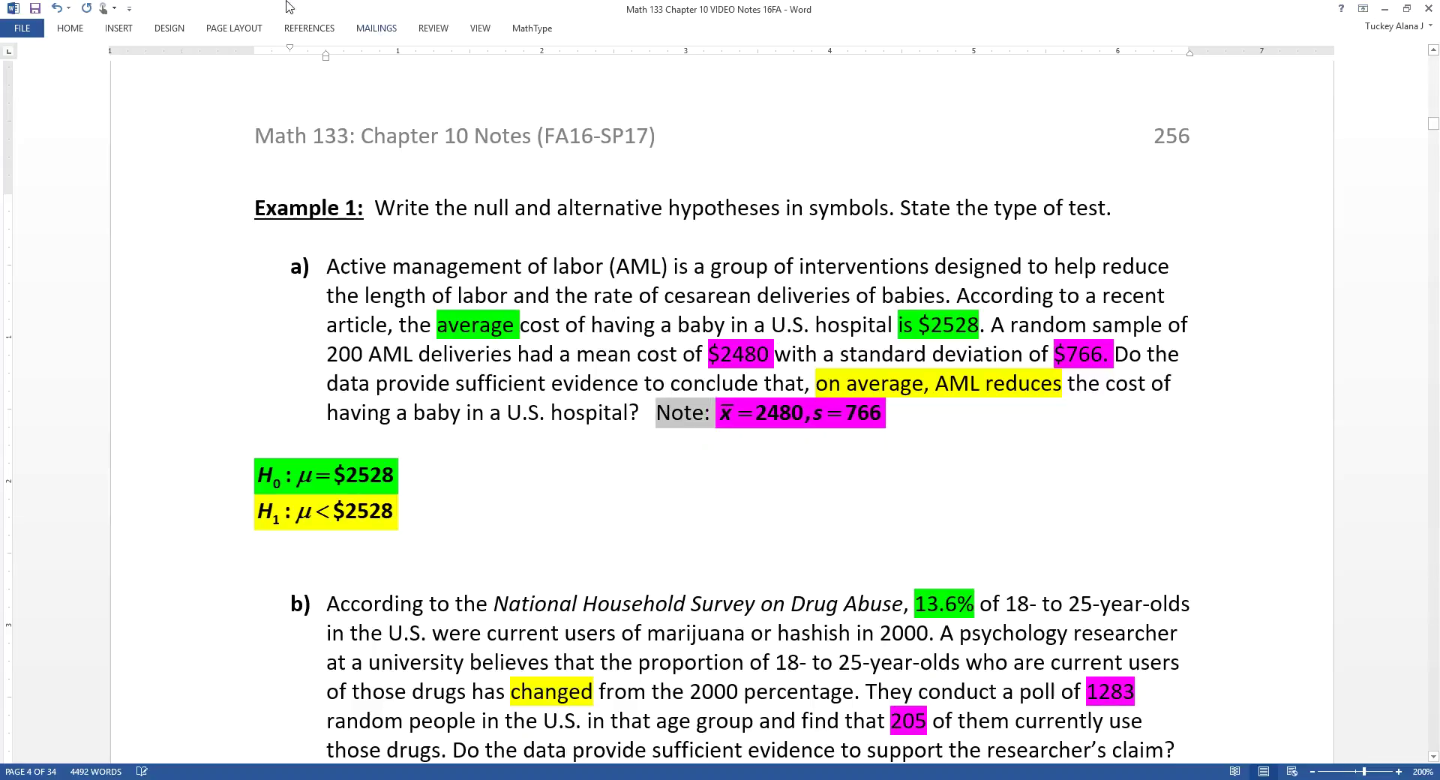
pyautogui.click(69, 28)
pyautogui.click(269, 77)
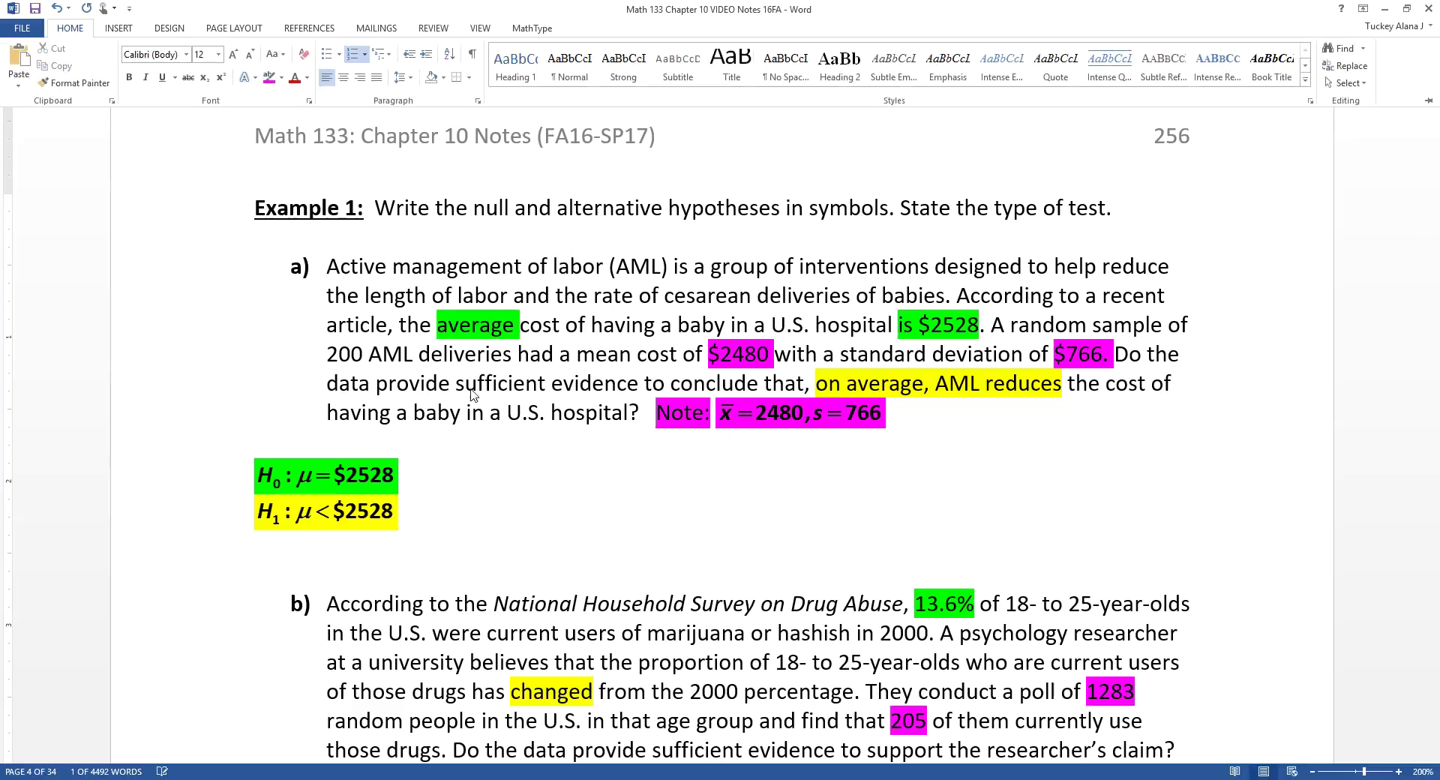
pyautogui.click(580, 440)
pyautogui.click(740, 417)
pyautogui.moveTo(658, 412); pyautogui.dragTo(886, 414)
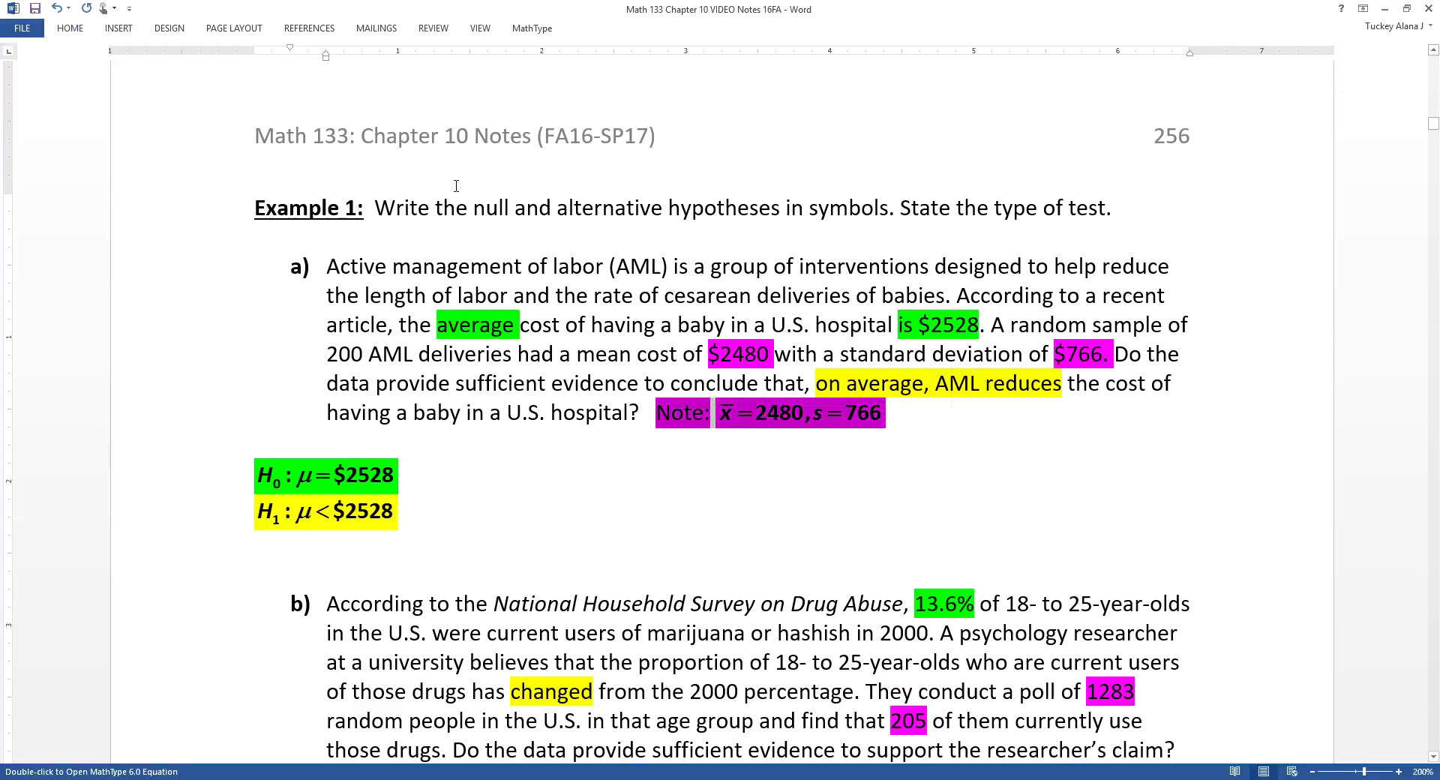
# Delete the empty paragraphs between part b's H1 line and part c)
pyautogui.click(70, 30)
pyautogui.click(283, 177)
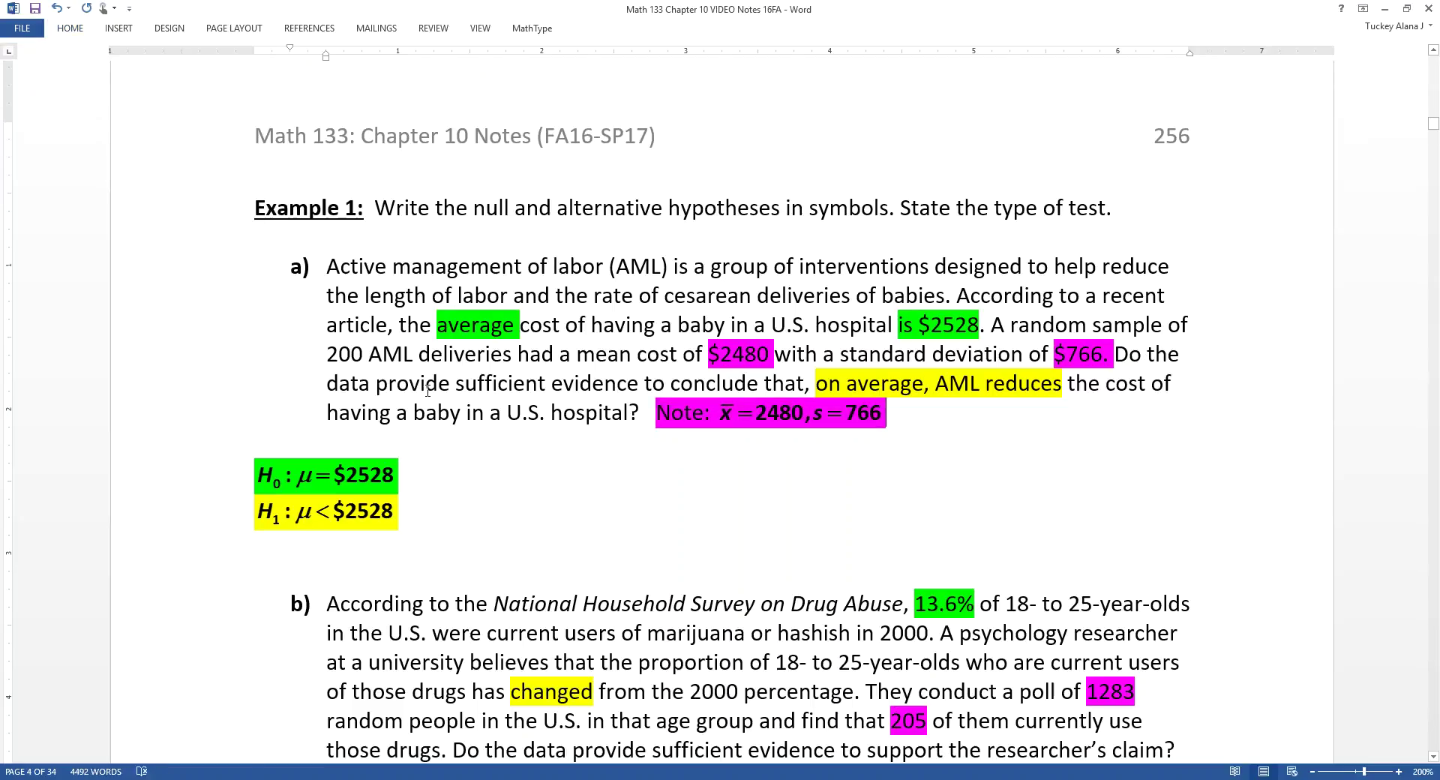
pyautogui.scroll(-4, 423, 510)
pyautogui.click(379, 606)
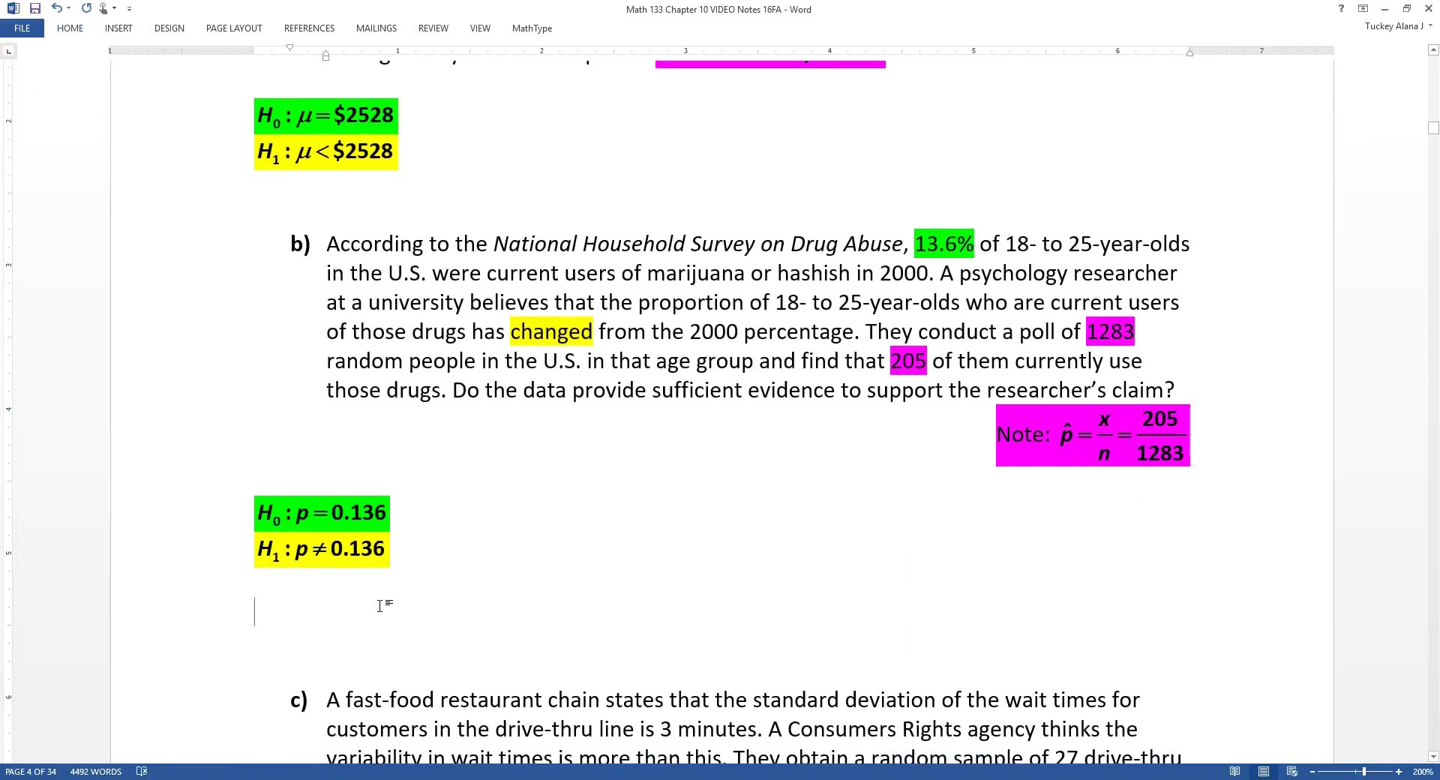
pyautogui.press('Delete')
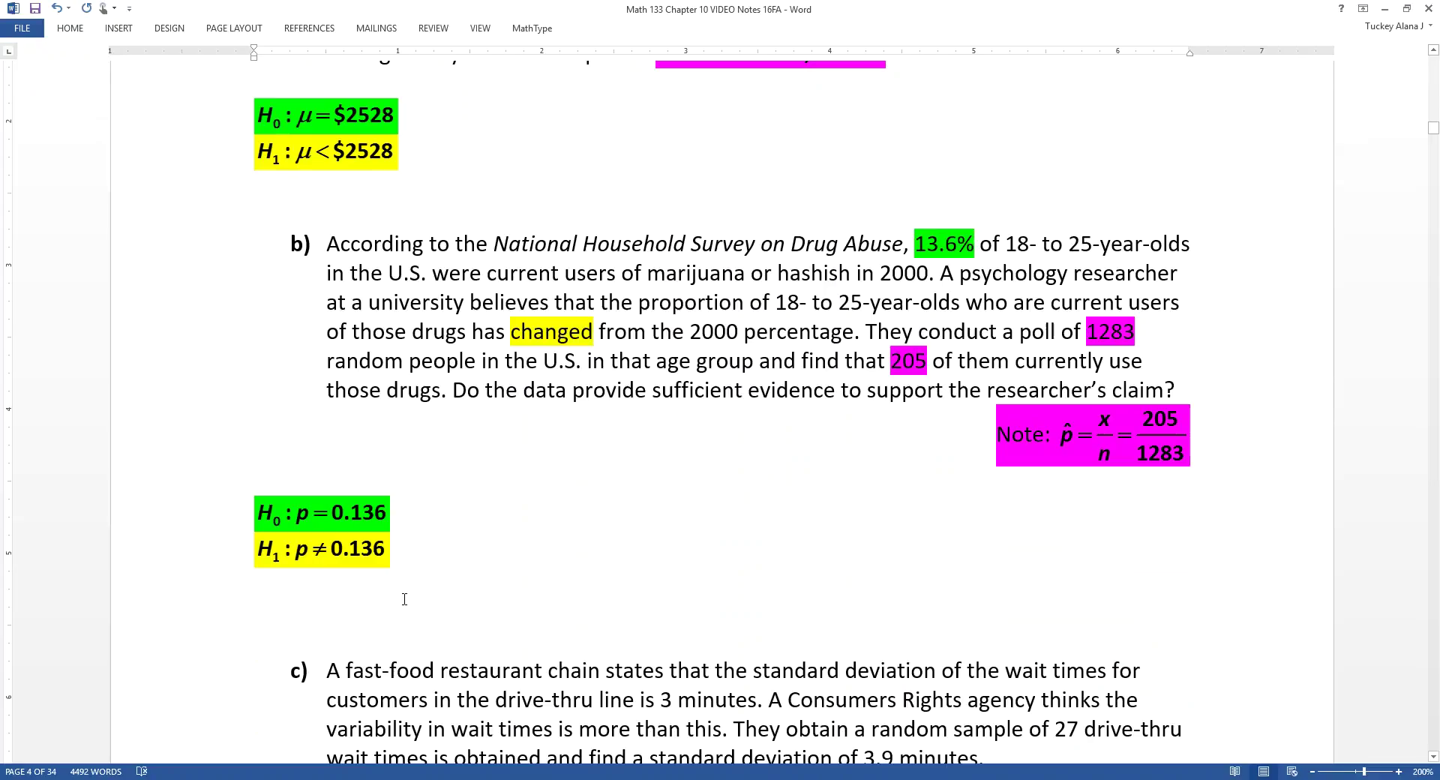
pyautogui.scroll(-3, 406, 570)
pyautogui.press('Delete')
pyautogui.press('Delete')
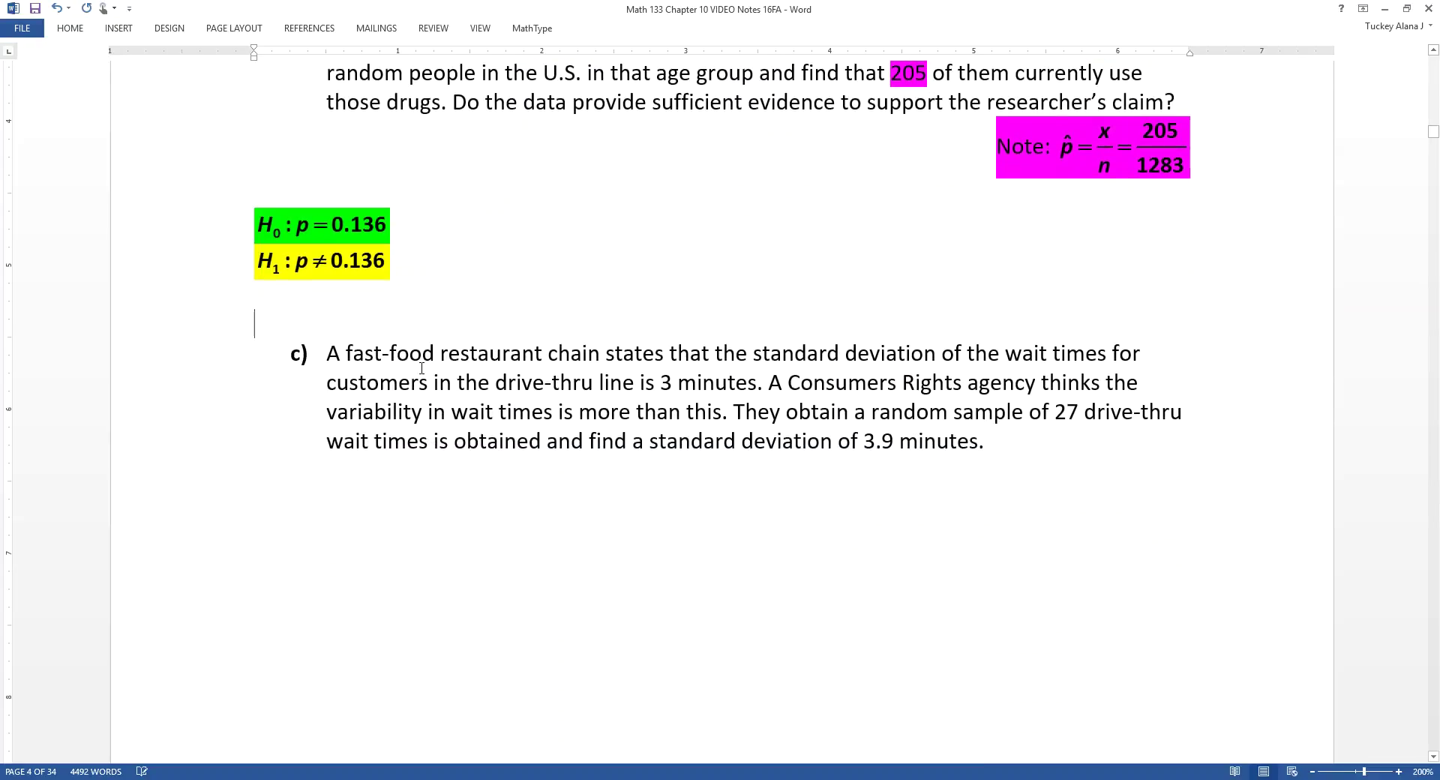
pyautogui.scroll(2, 456, 234)
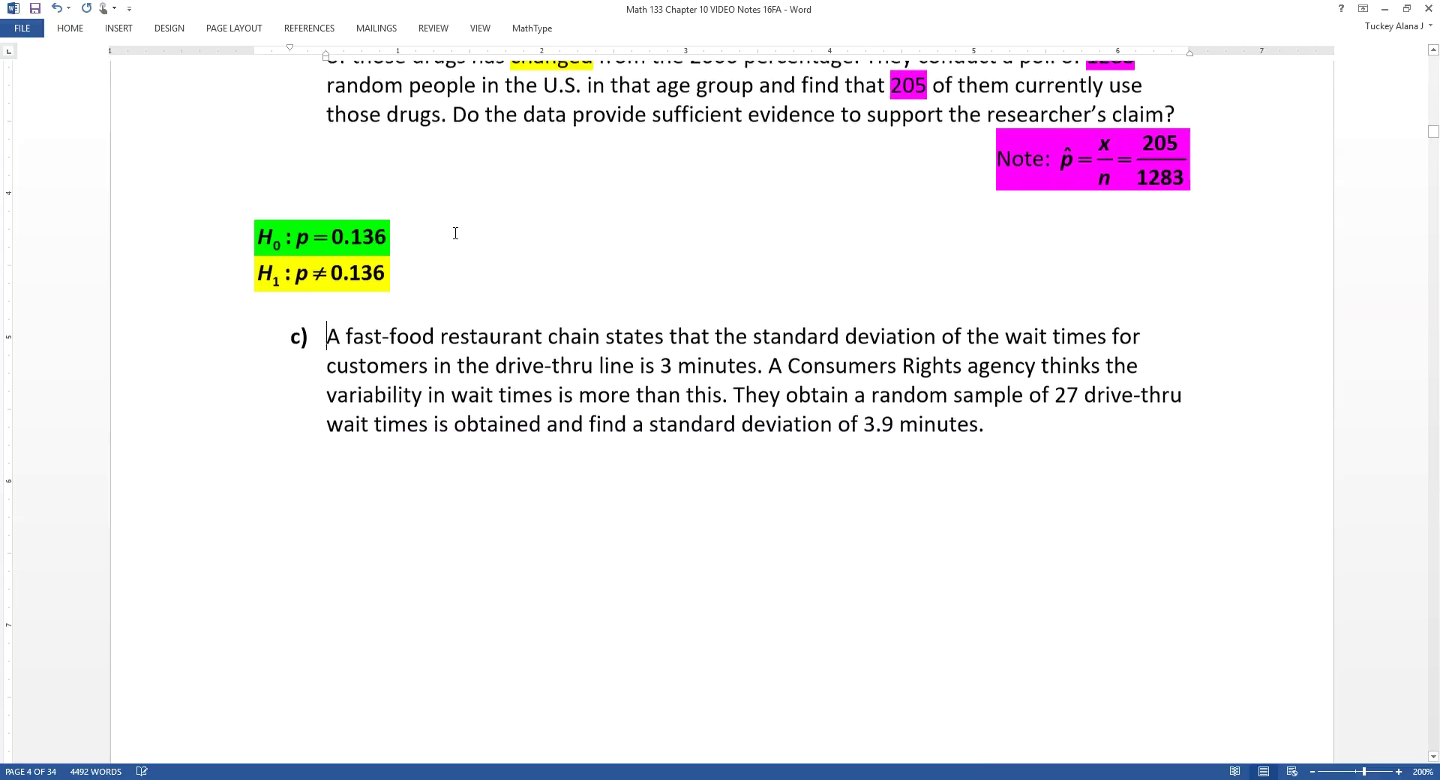
pyautogui.scroll(-2, 432, 320)
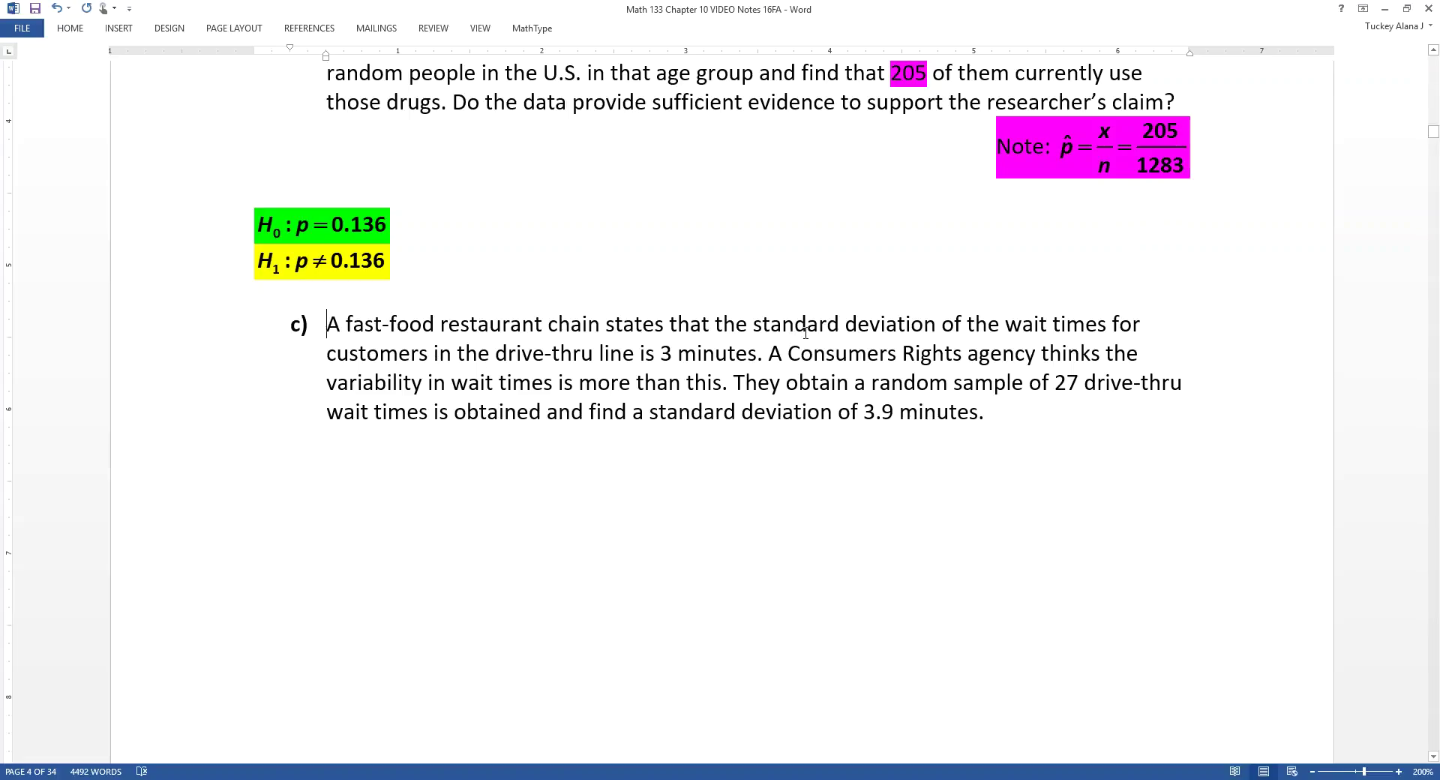
# Highlight 'standard deviation' and 'is 3 minutes' in part c in green
pyautogui.moveTo(753, 323); pyautogui.dragTo(940, 324)
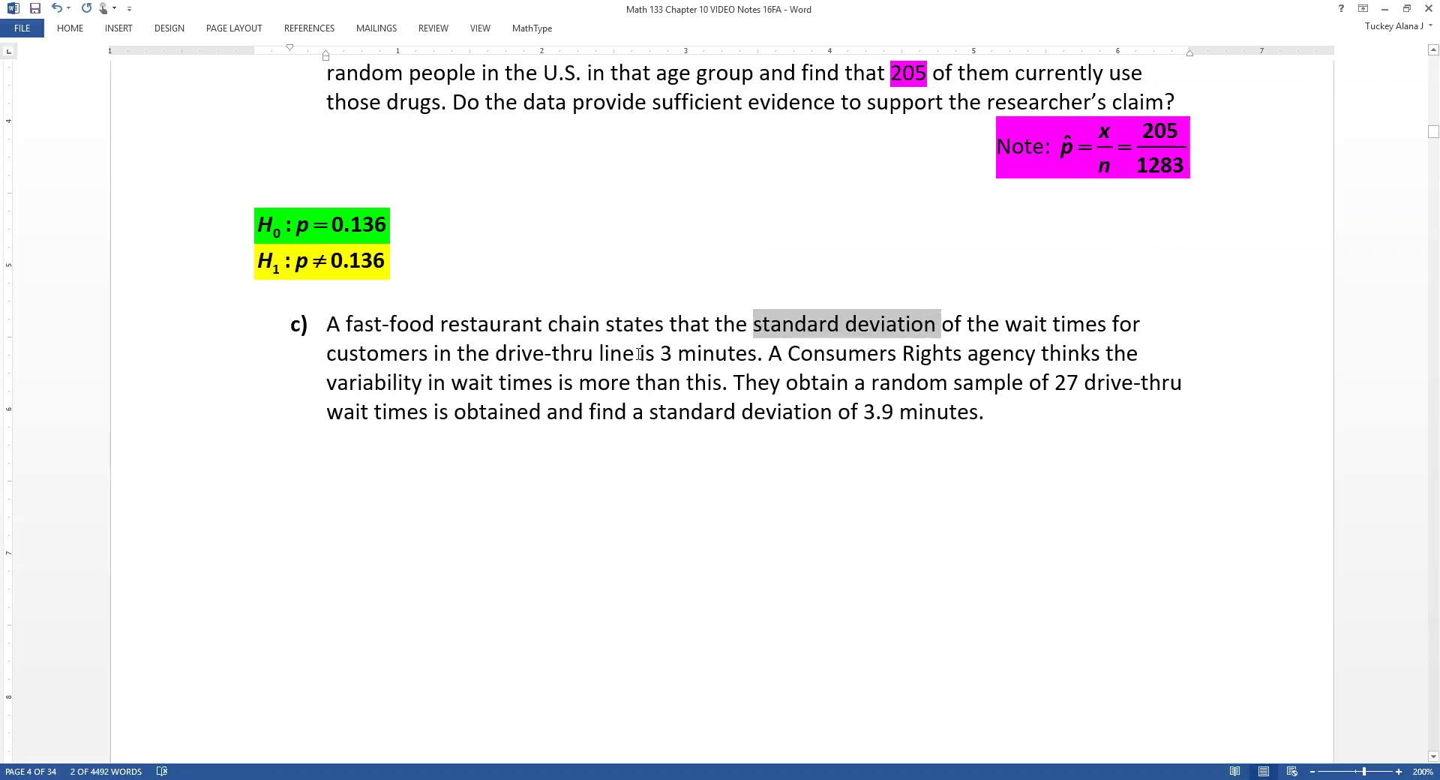
pyautogui.moveTo(640, 353); pyautogui.dragTo(758, 354)
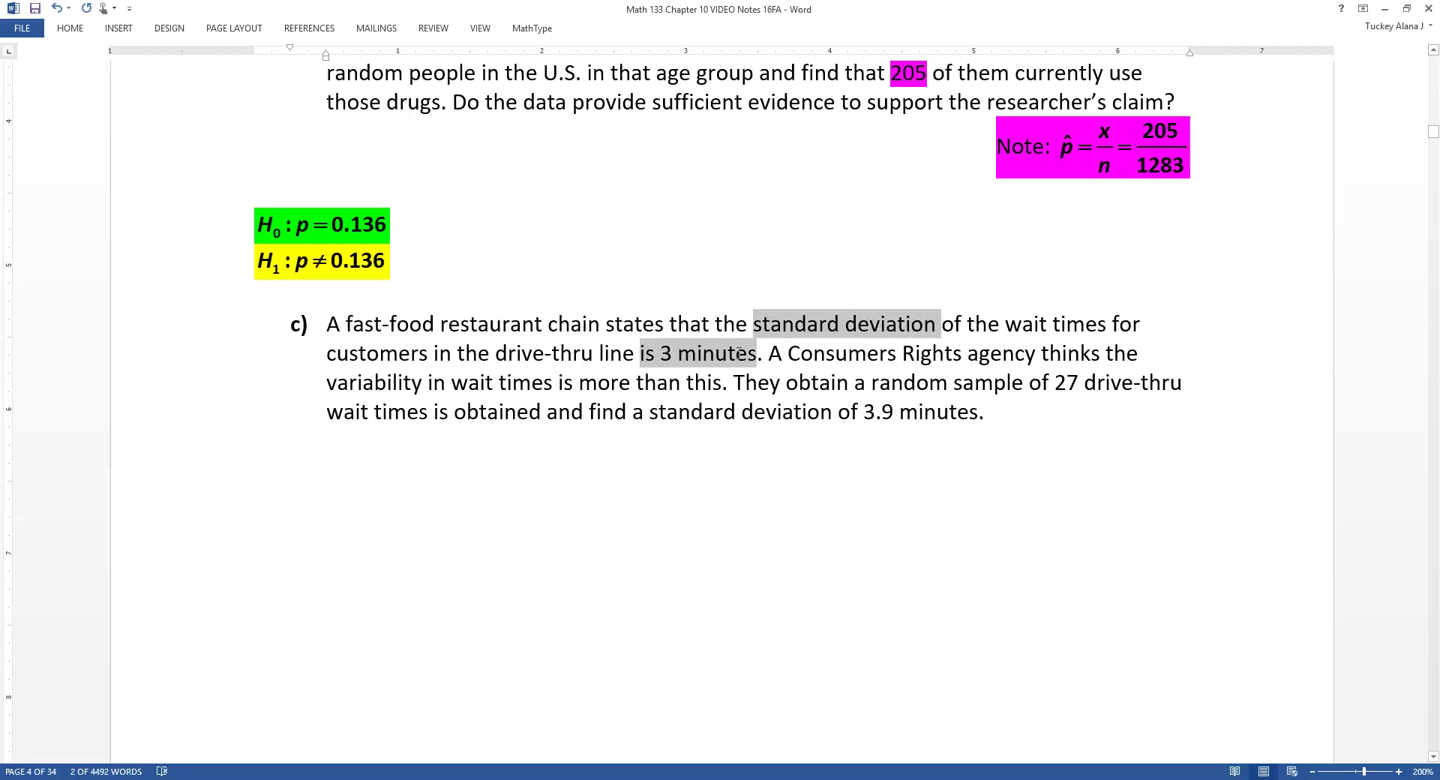
pyautogui.click(78, 31)
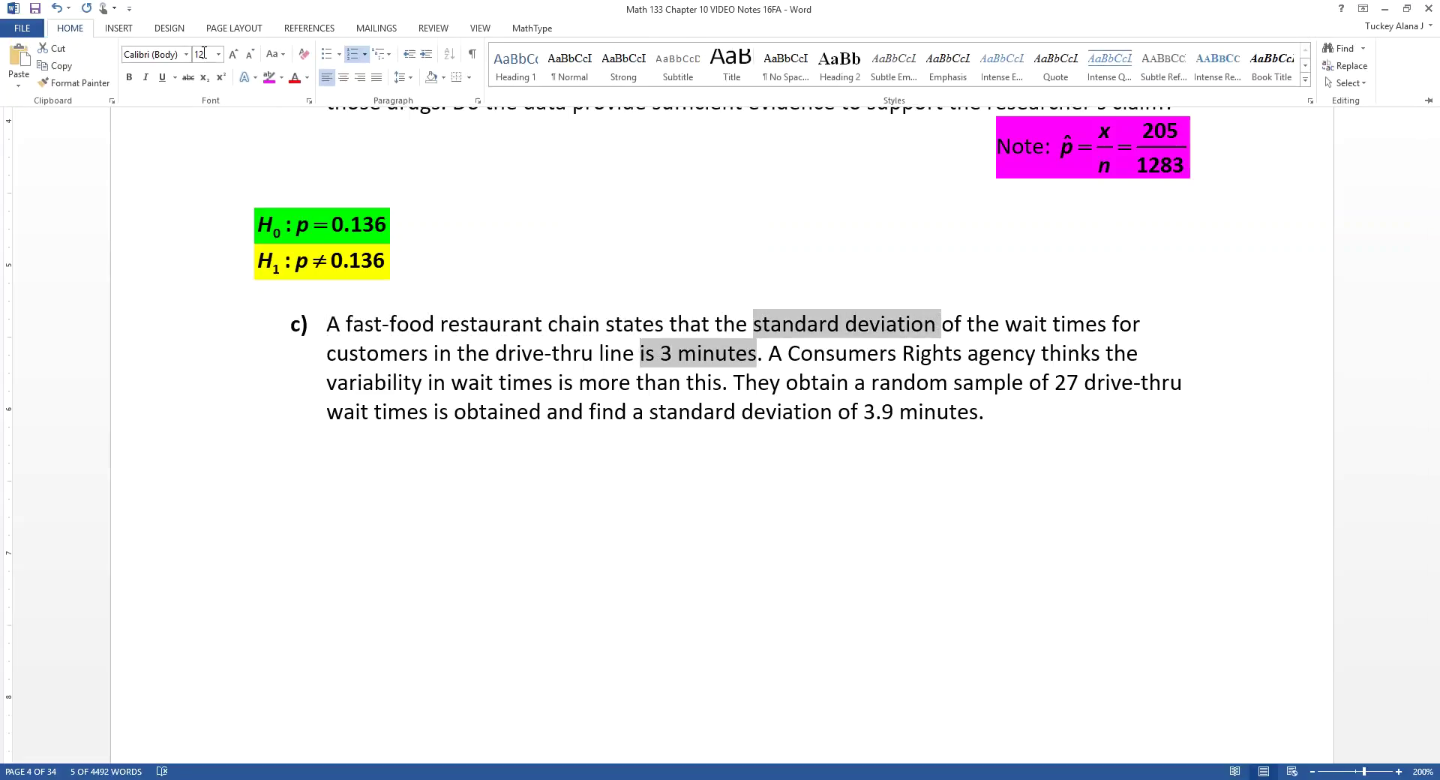
pyautogui.click(281, 77)
pyautogui.click(289, 96)
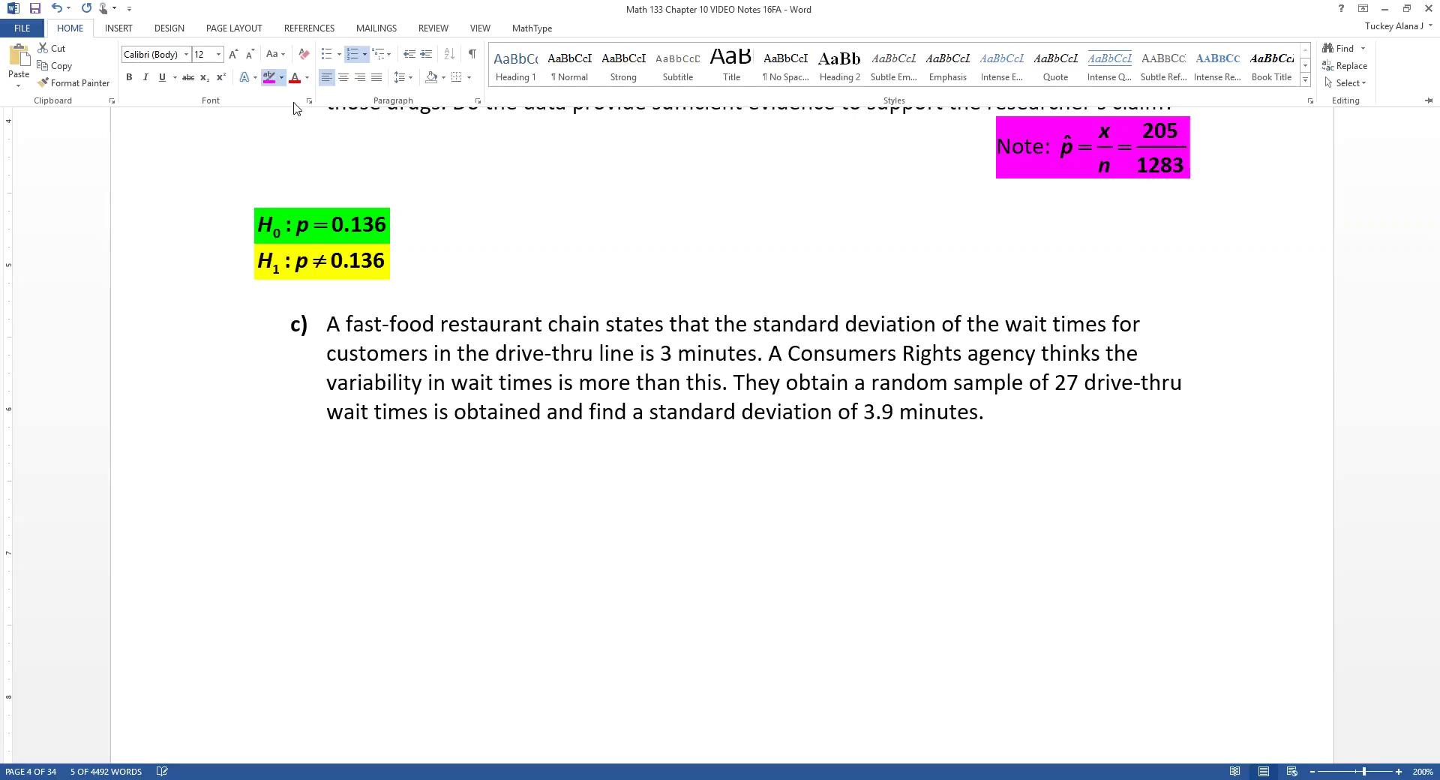
pyautogui.click(419, 373)
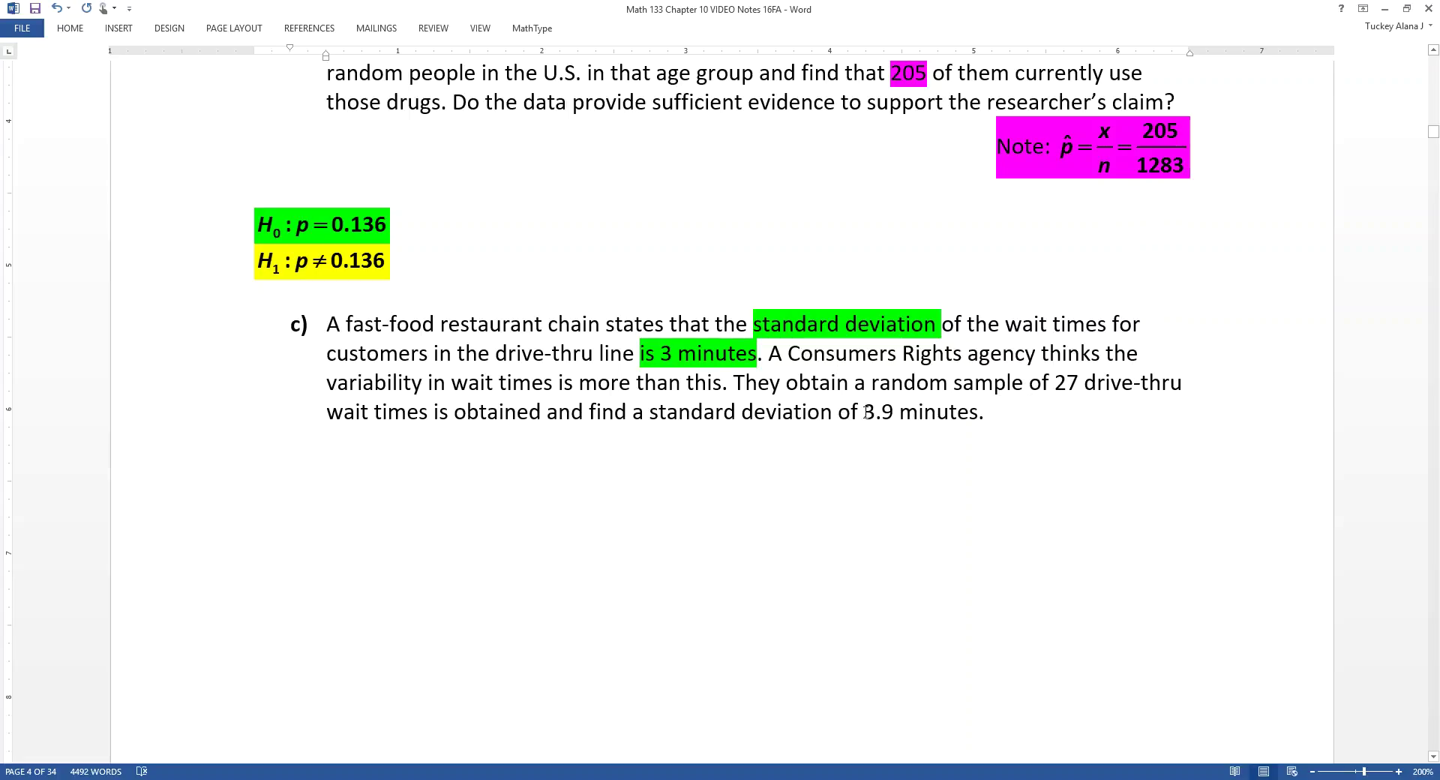
# Highlight '3.9 minutes' in pink
pyautogui.moveTo(864, 412); pyautogui.dragTo(977, 411)
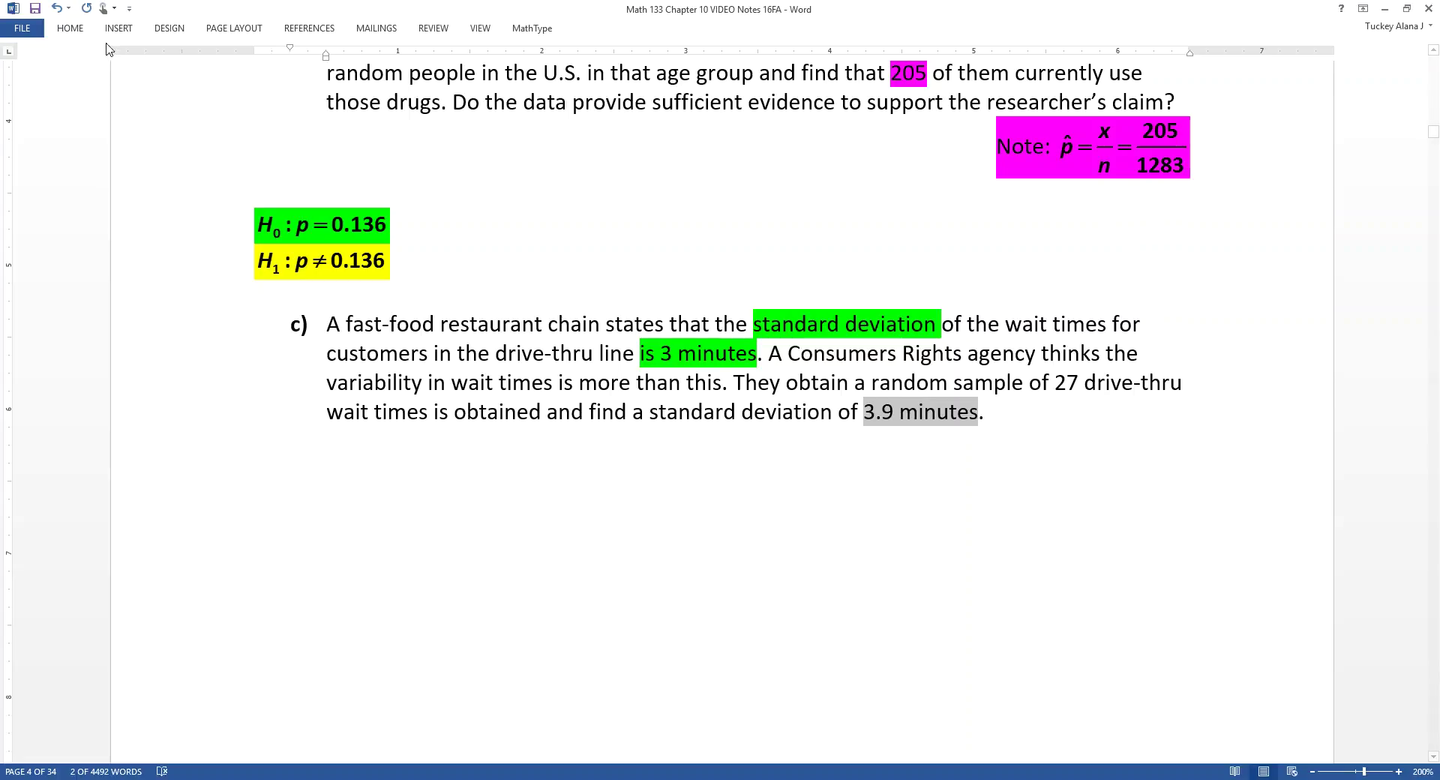
pyautogui.click(70, 27)
pyautogui.click(282, 79)
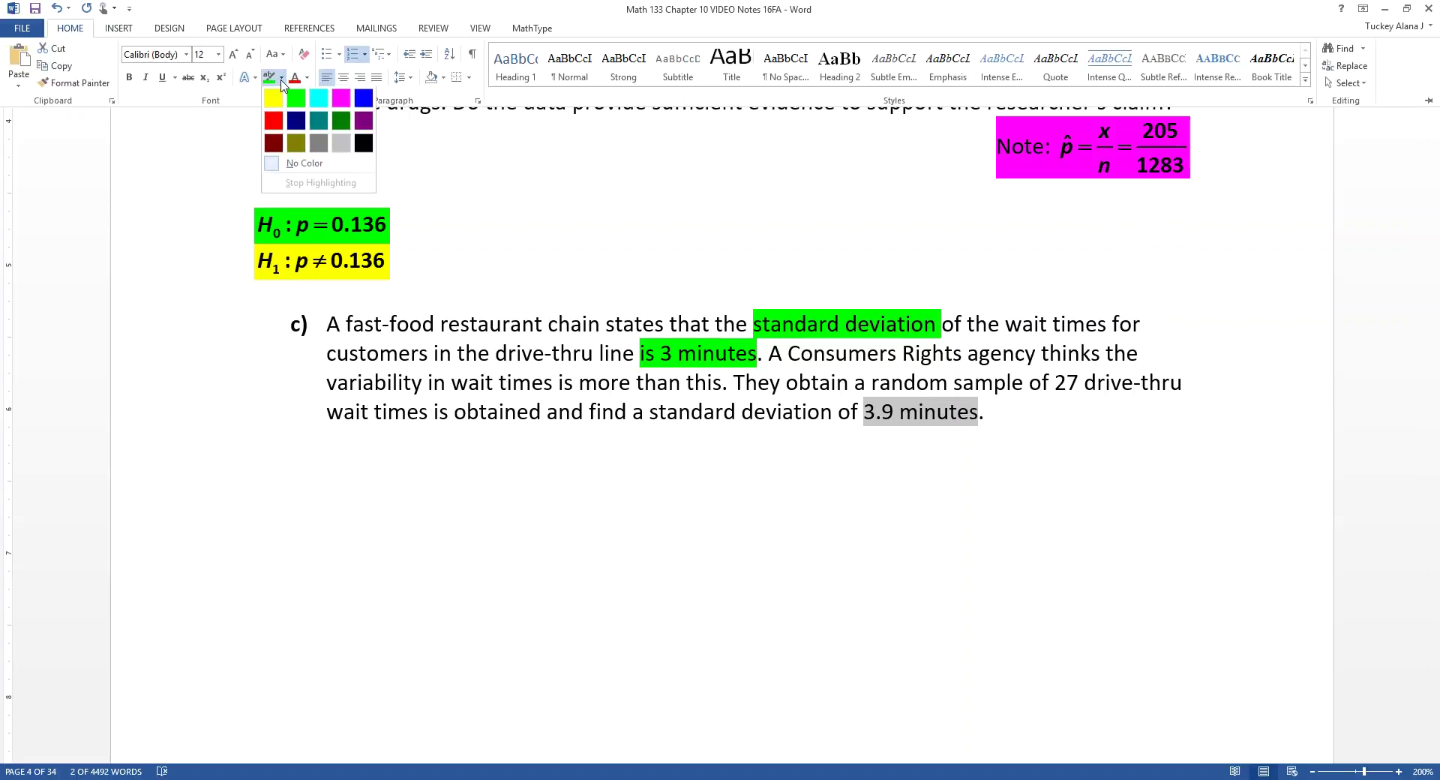
pyautogui.click(339, 96)
pyautogui.click(714, 339)
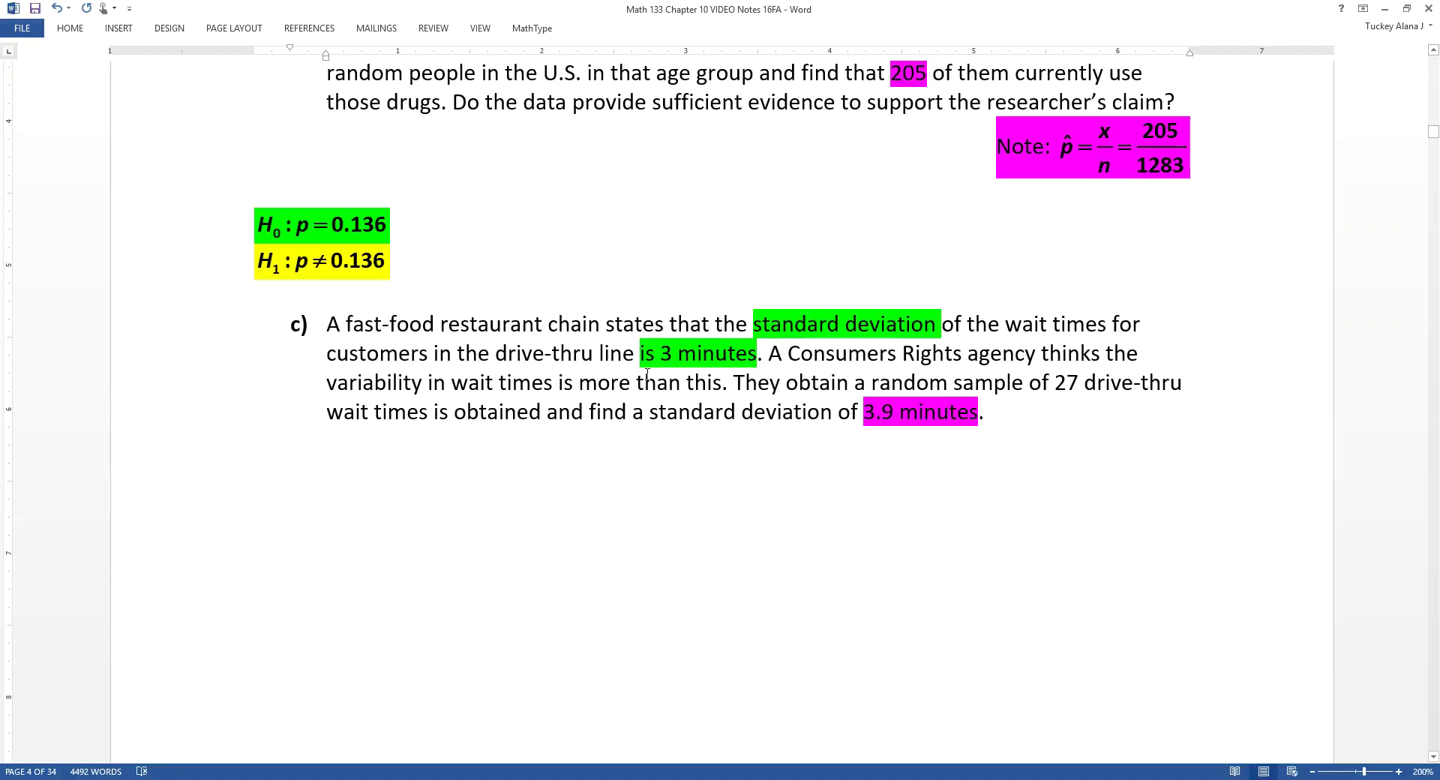
# Highlight 'more than' in yellow
pyautogui.moveTo(579, 382); pyautogui.dragTo(628, 385)
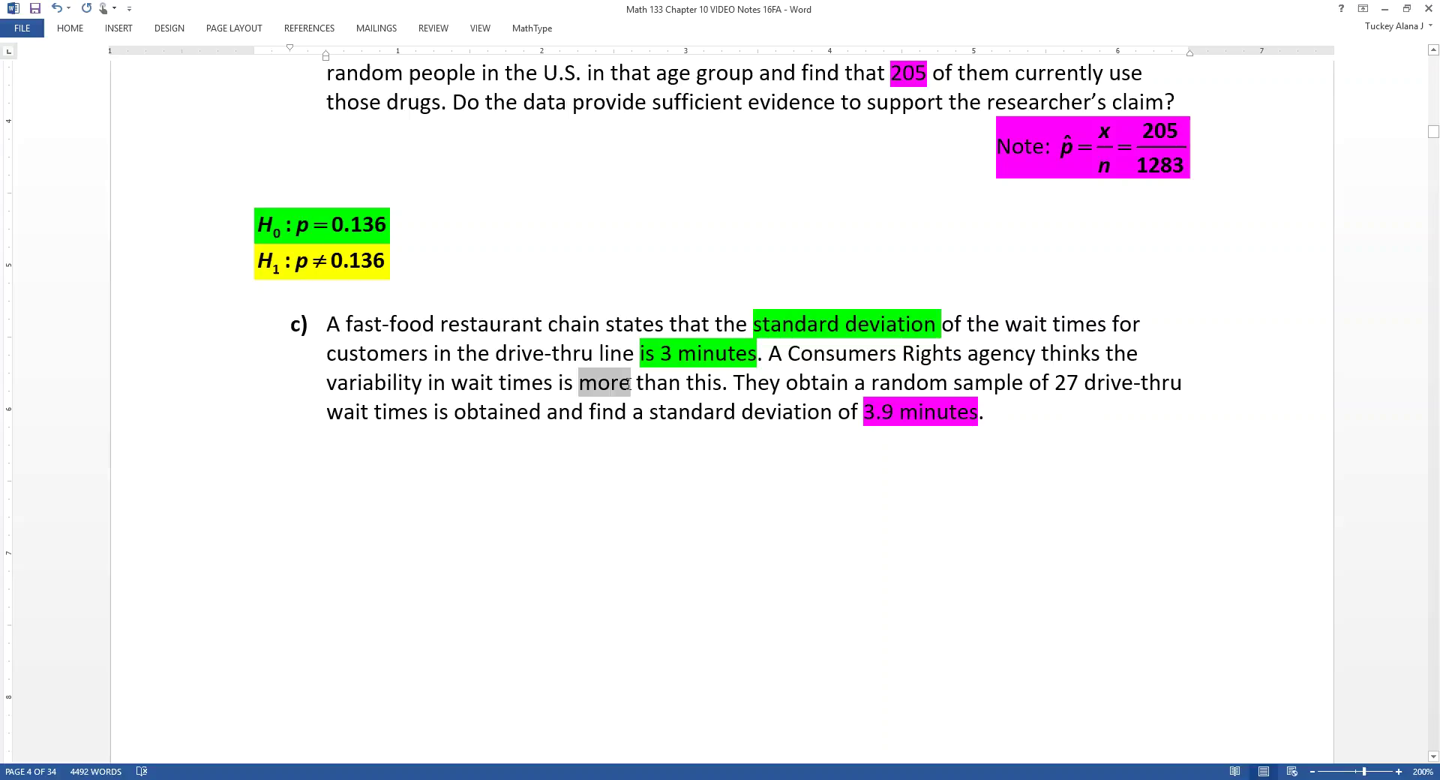
pyautogui.click(69, 28)
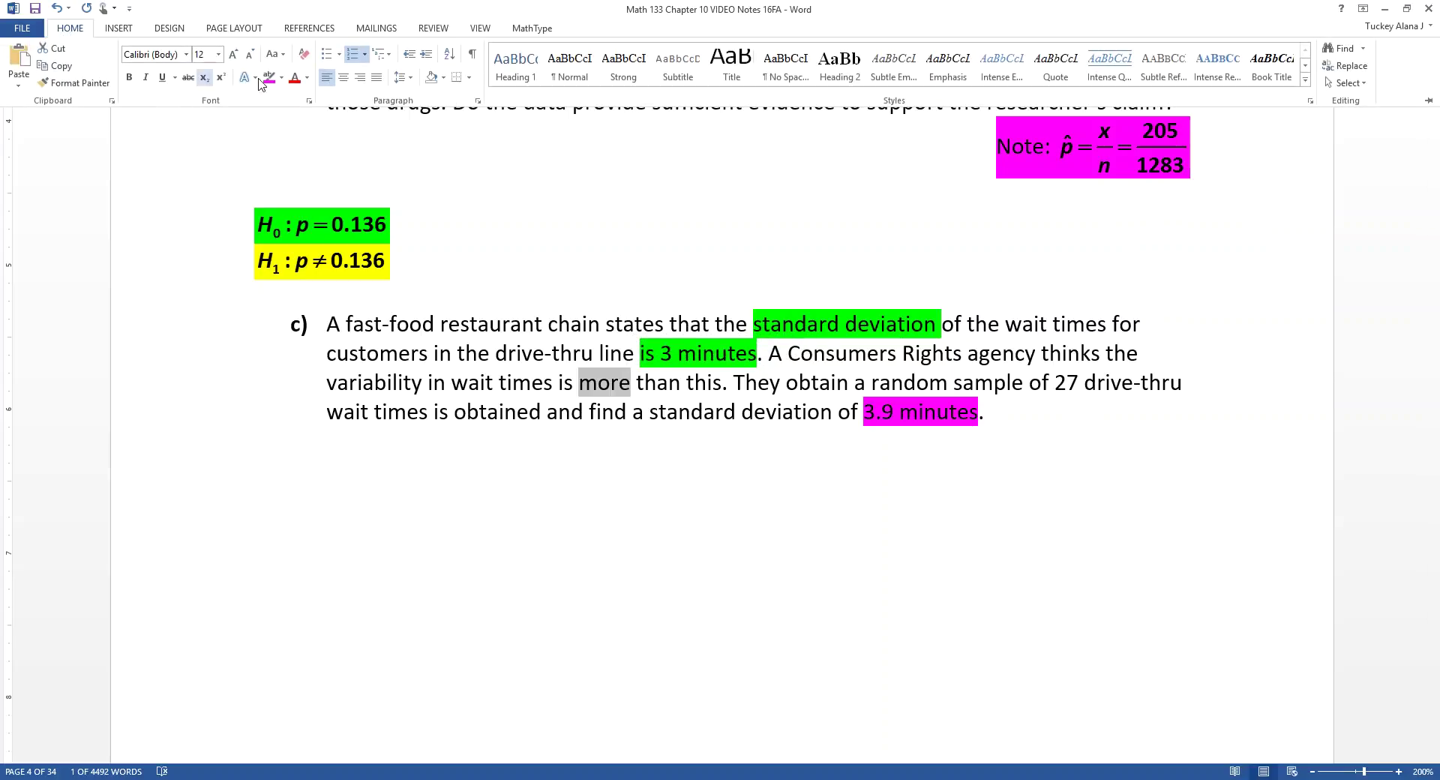
pyautogui.click(654, 379)
pyautogui.moveTo(681, 386); pyautogui.dragTo(579, 384)
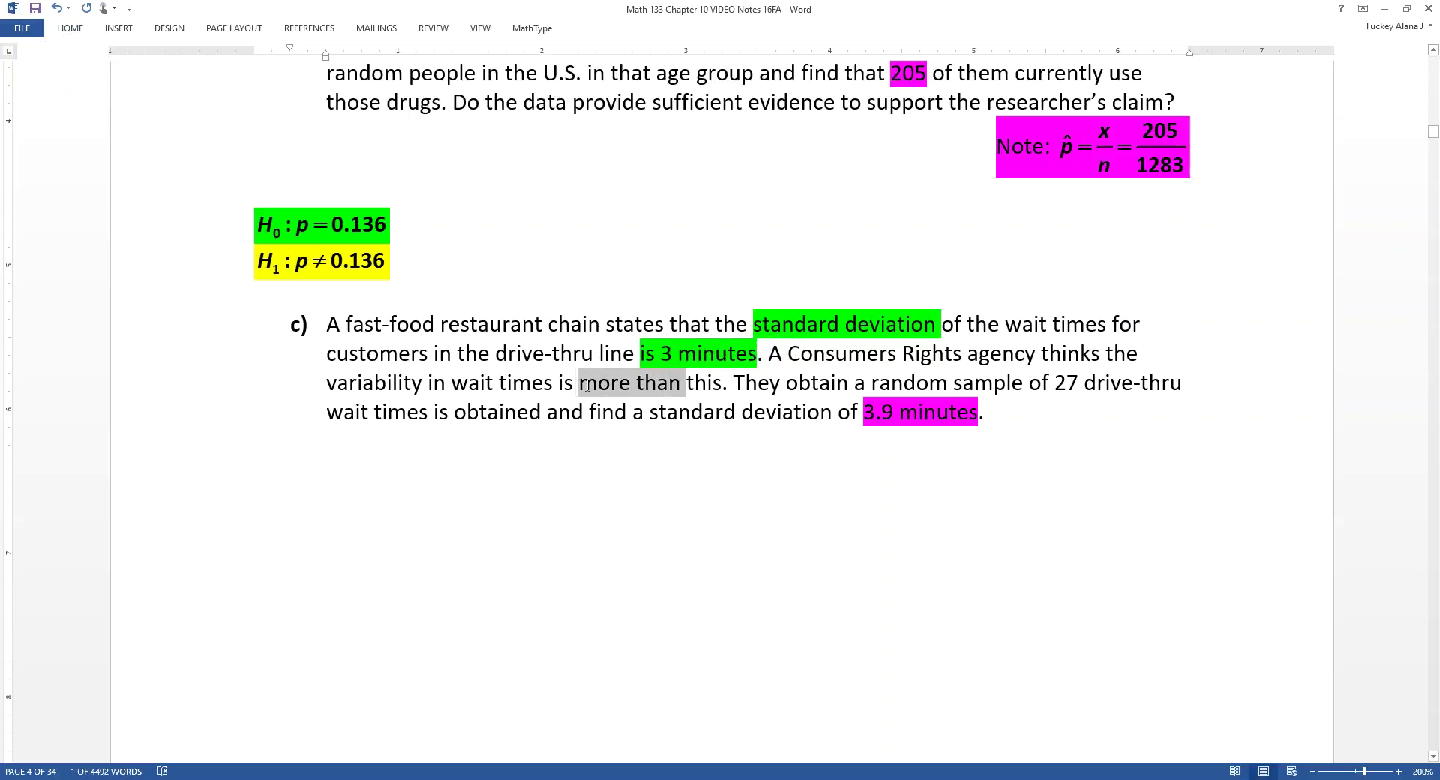
pyautogui.click(70, 27)
pyautogui.click(282, 77)
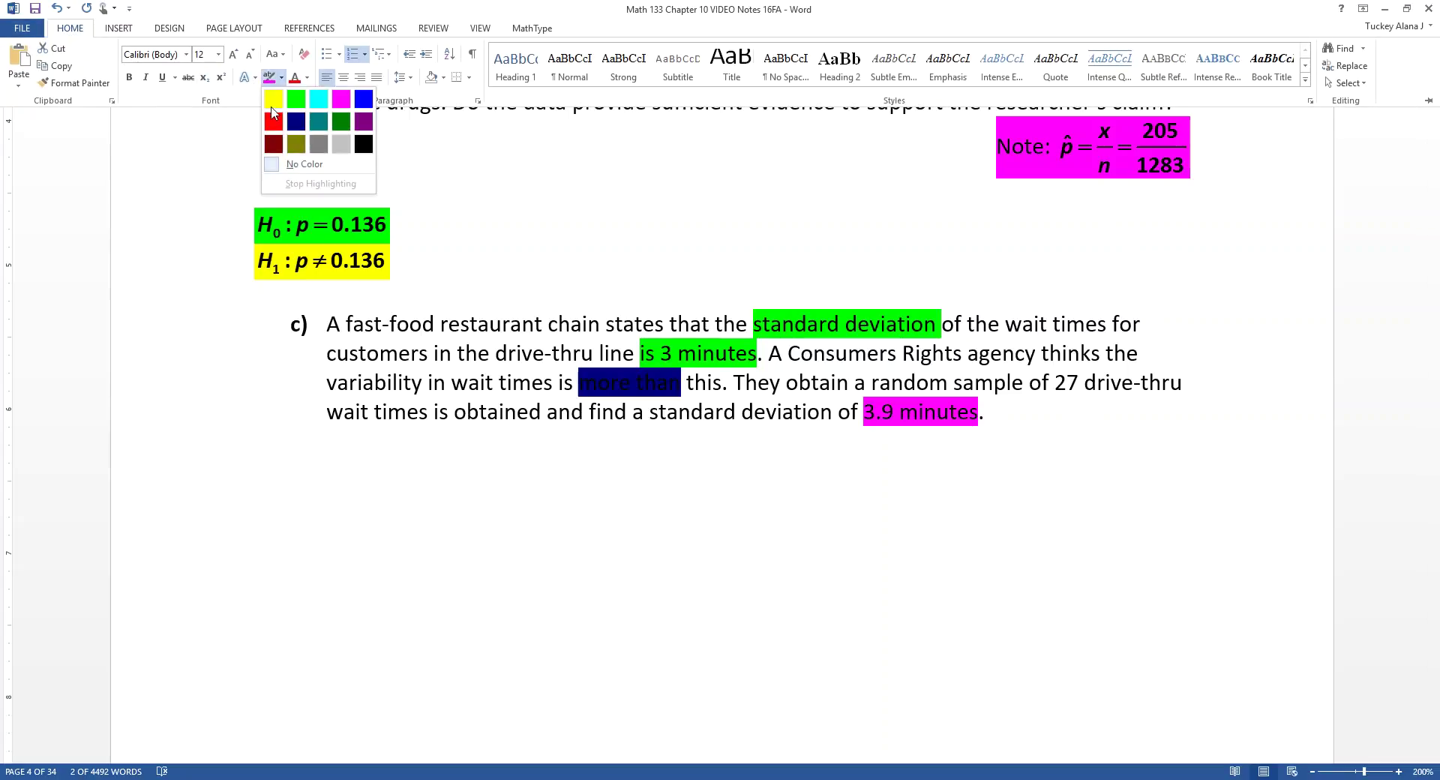
pyautogui.click(273, 99)
pyautogui.press('Left')
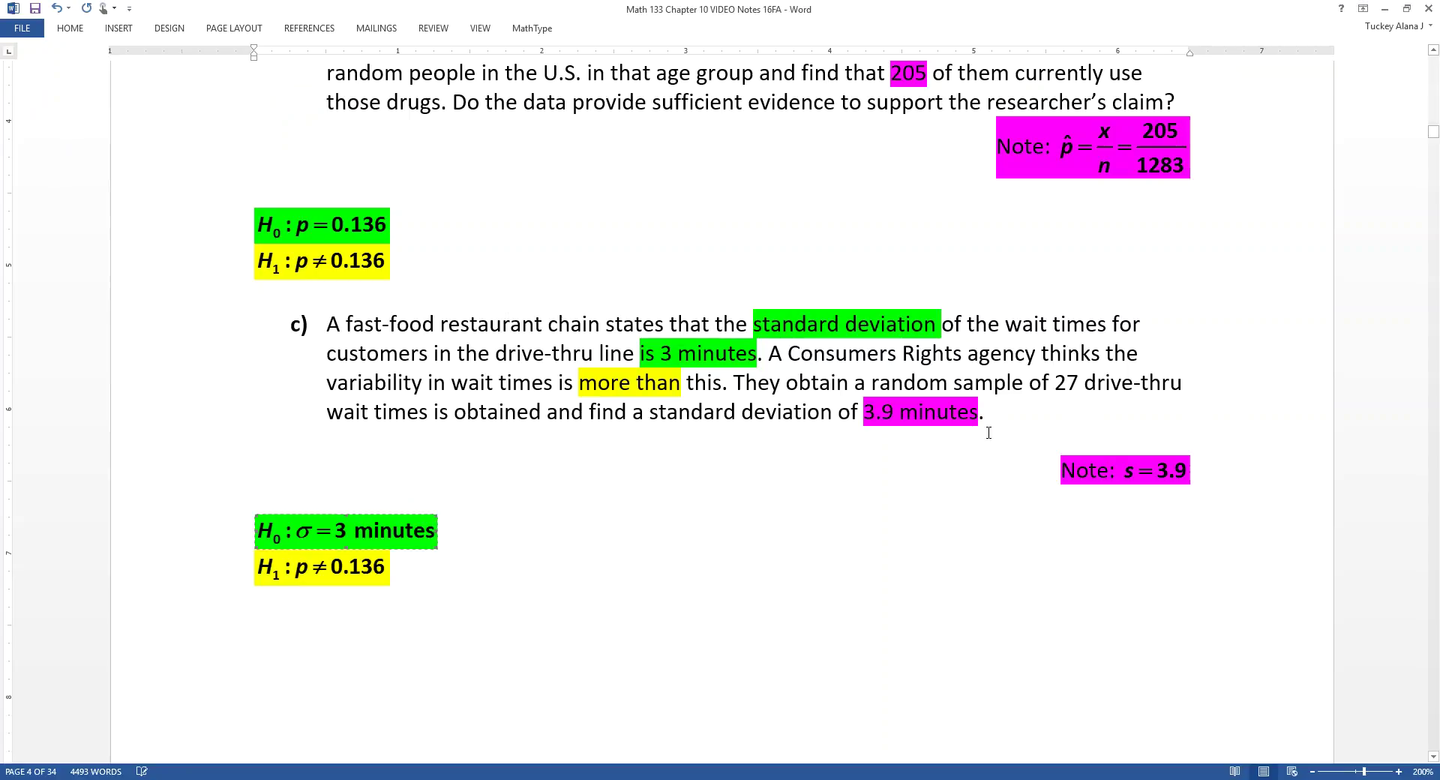
# Remove the blank line above part c's Note box and change H1 from p ≠ 0.136 to σ > 3 minutes
pyautogui.click(989, 433)
pyautogui.press('BackSpace')
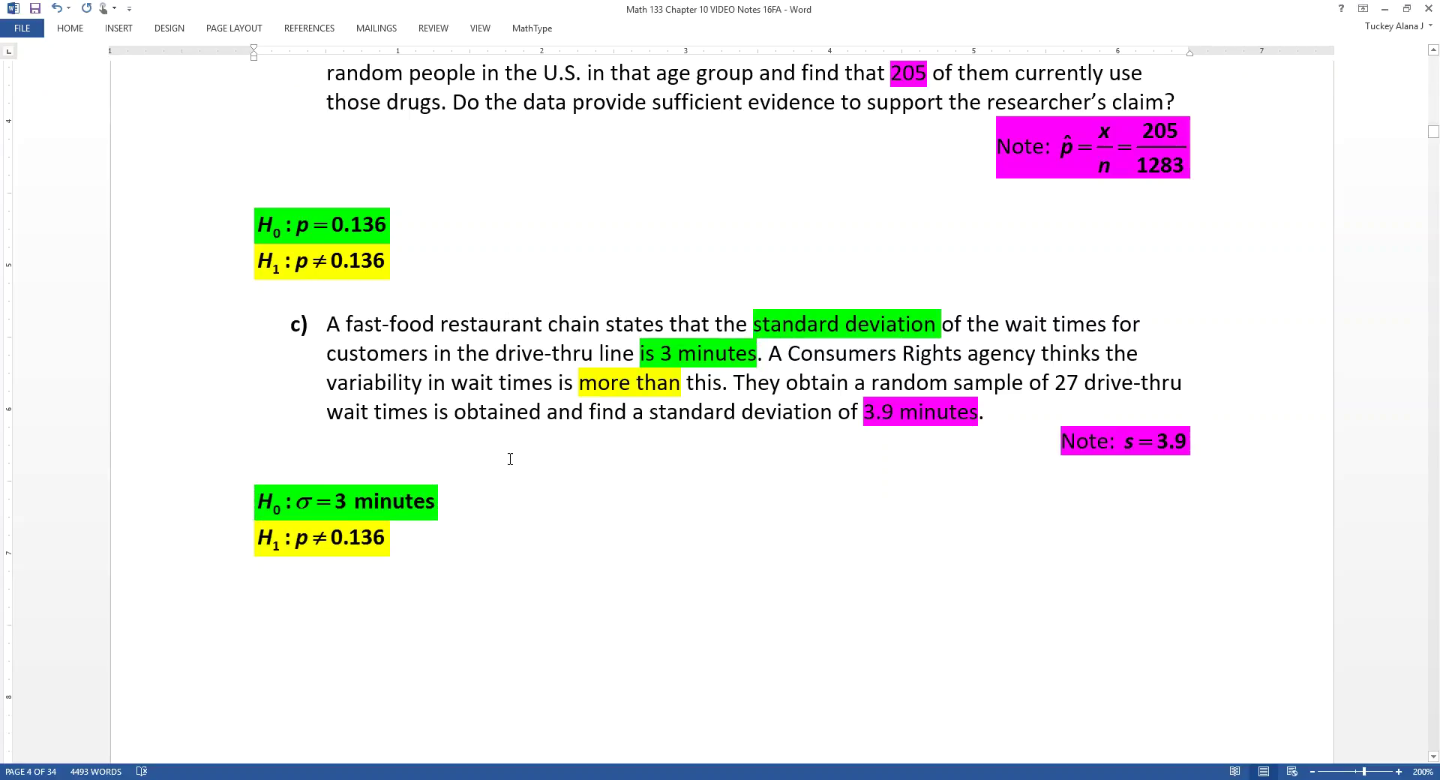
pyautogui.doubleClick(320, 538)
pyautogui.moveTo(334, 473); pyautogui.dragTo(388, 477)
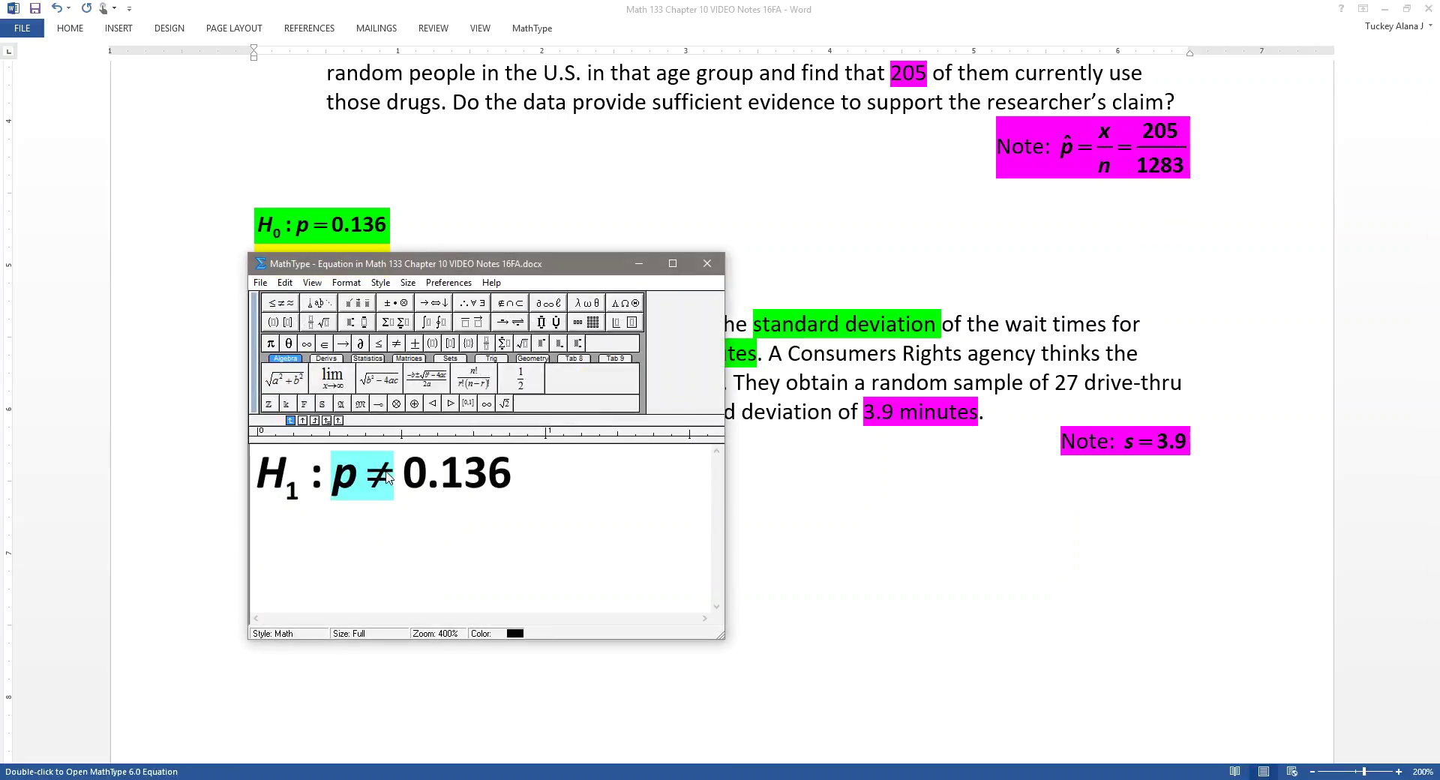
pyautogui.hotkey('ctrl', 'g')
pyautogui.press('s')
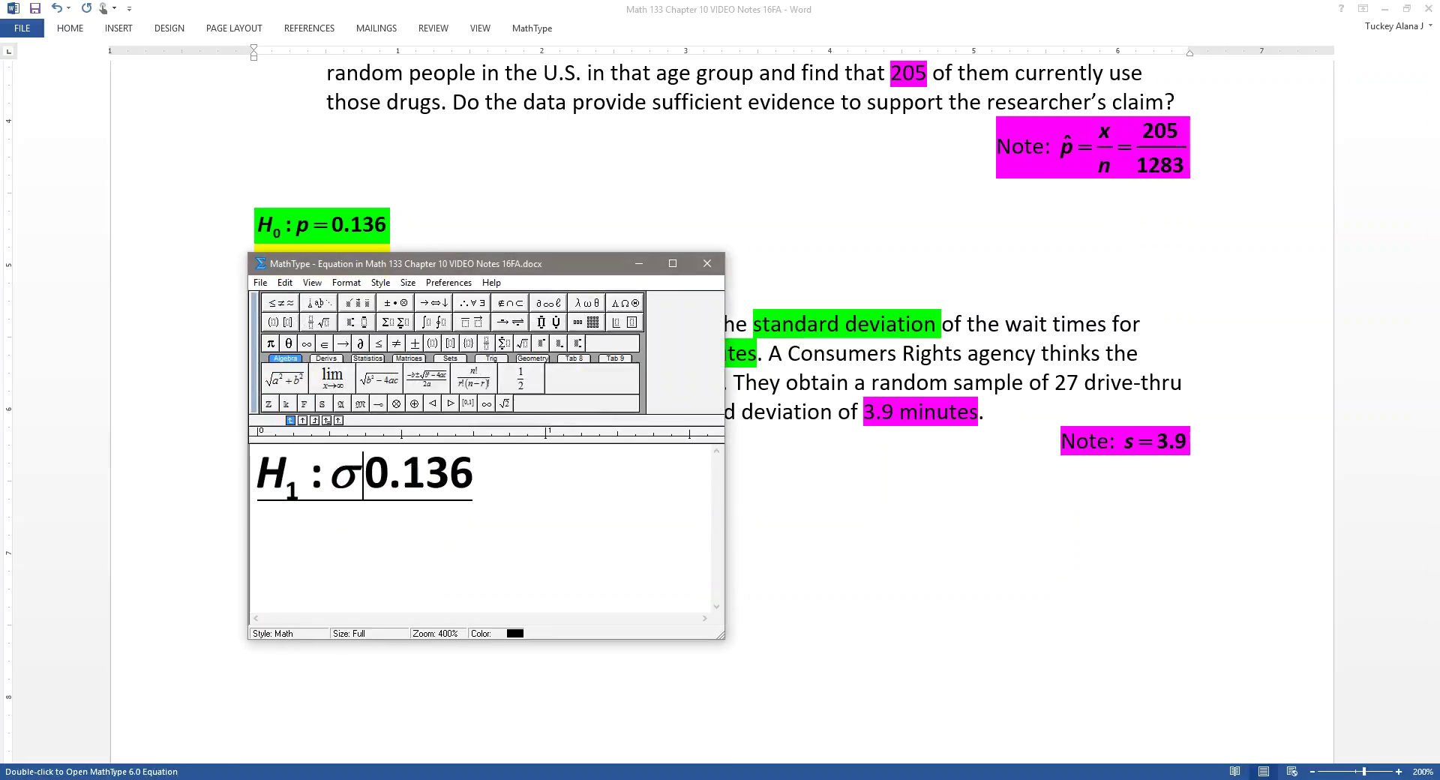
pyautogui.write('>3')
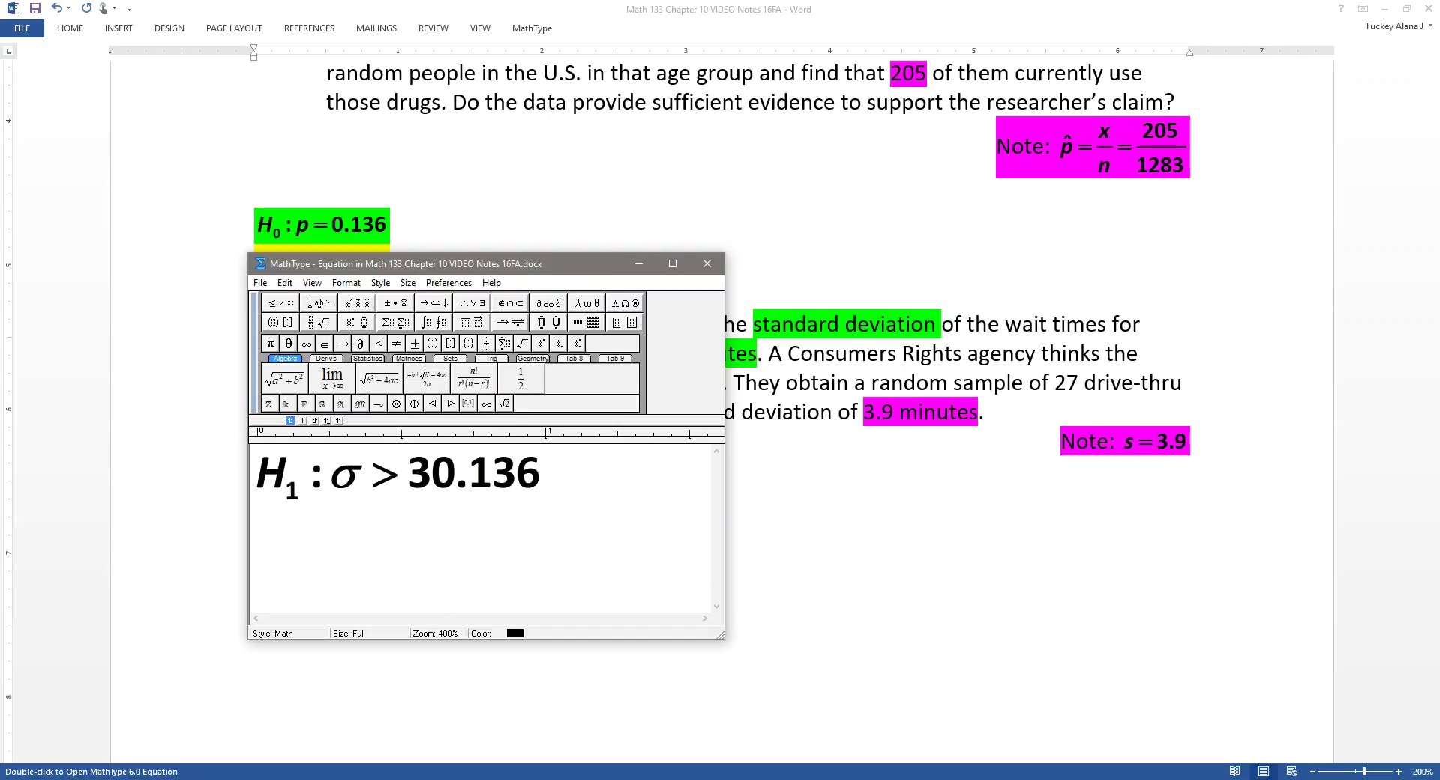
pyautogui.hotkey('ctrl', 'shift', 'e')
pyautogui.write('minutes')
pyautogui.press('Delete')
pyautogui.press('Delete')
pyautogui.press('Delete')
pyautogui.press('Delete')
pyautogui.press('Delete')
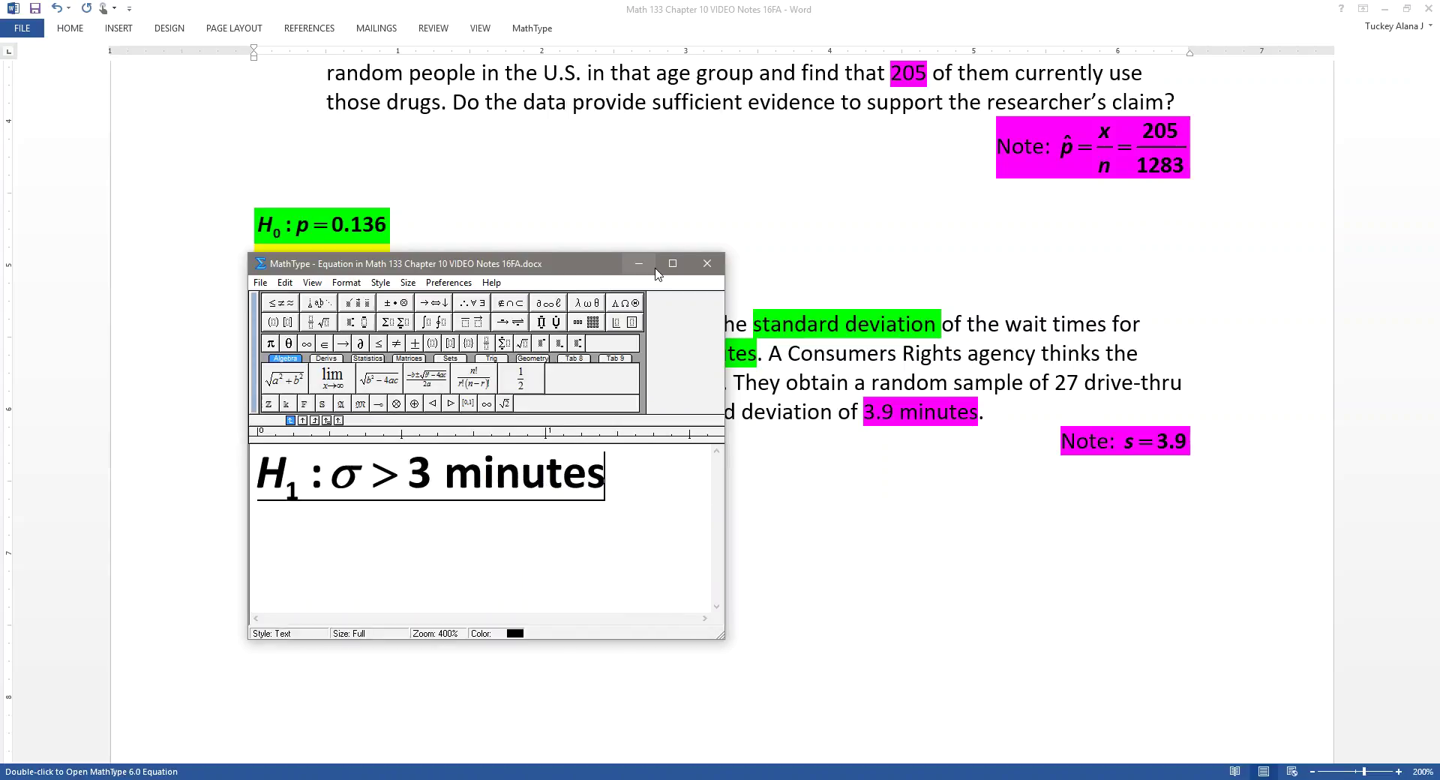
pyautogui.click(708, 265)
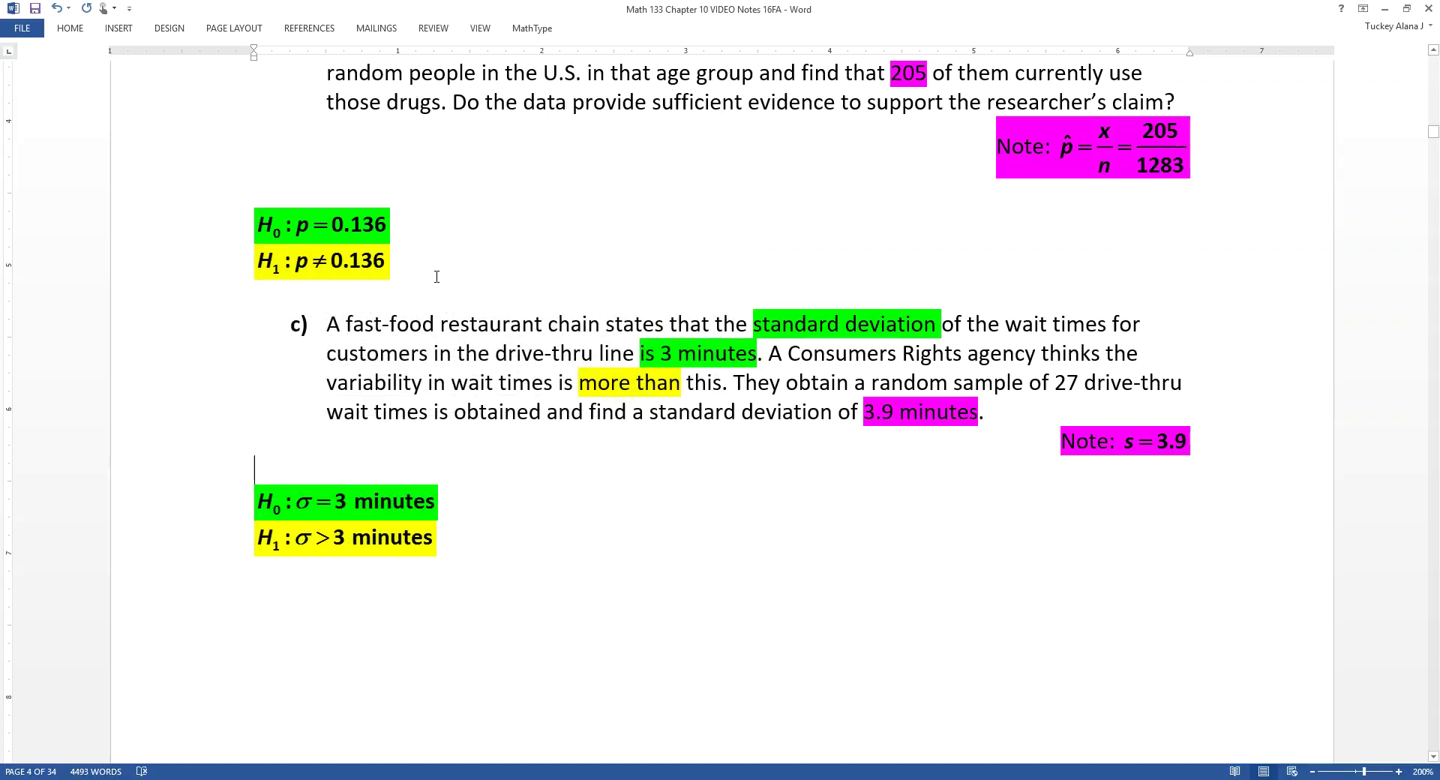
# Append '= 13.6%' to part b's H0 equation
pyautogui.scroll(4, 451, 372)
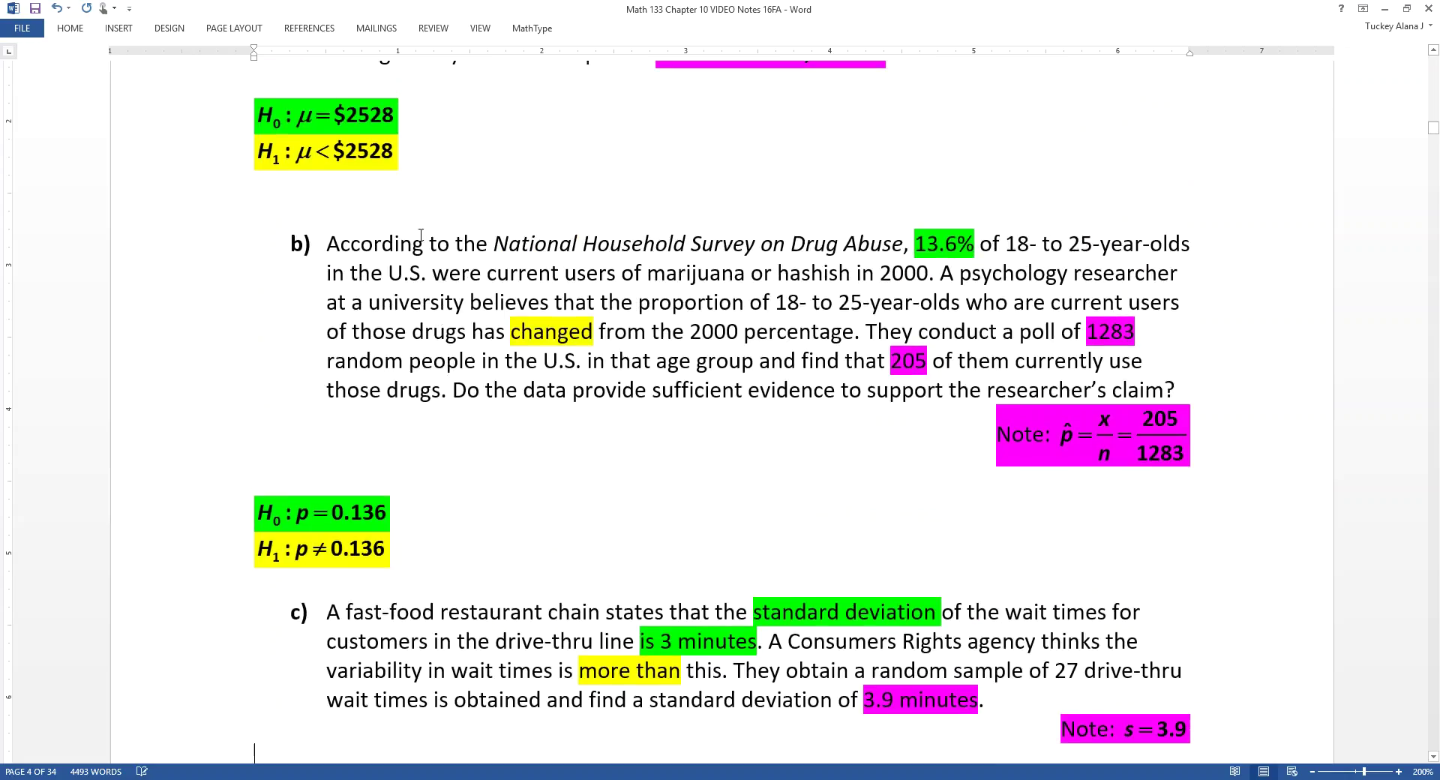
pyautogui.scroll(1, 417, 236)
pyautogui.scroll(-3, 416, 235)
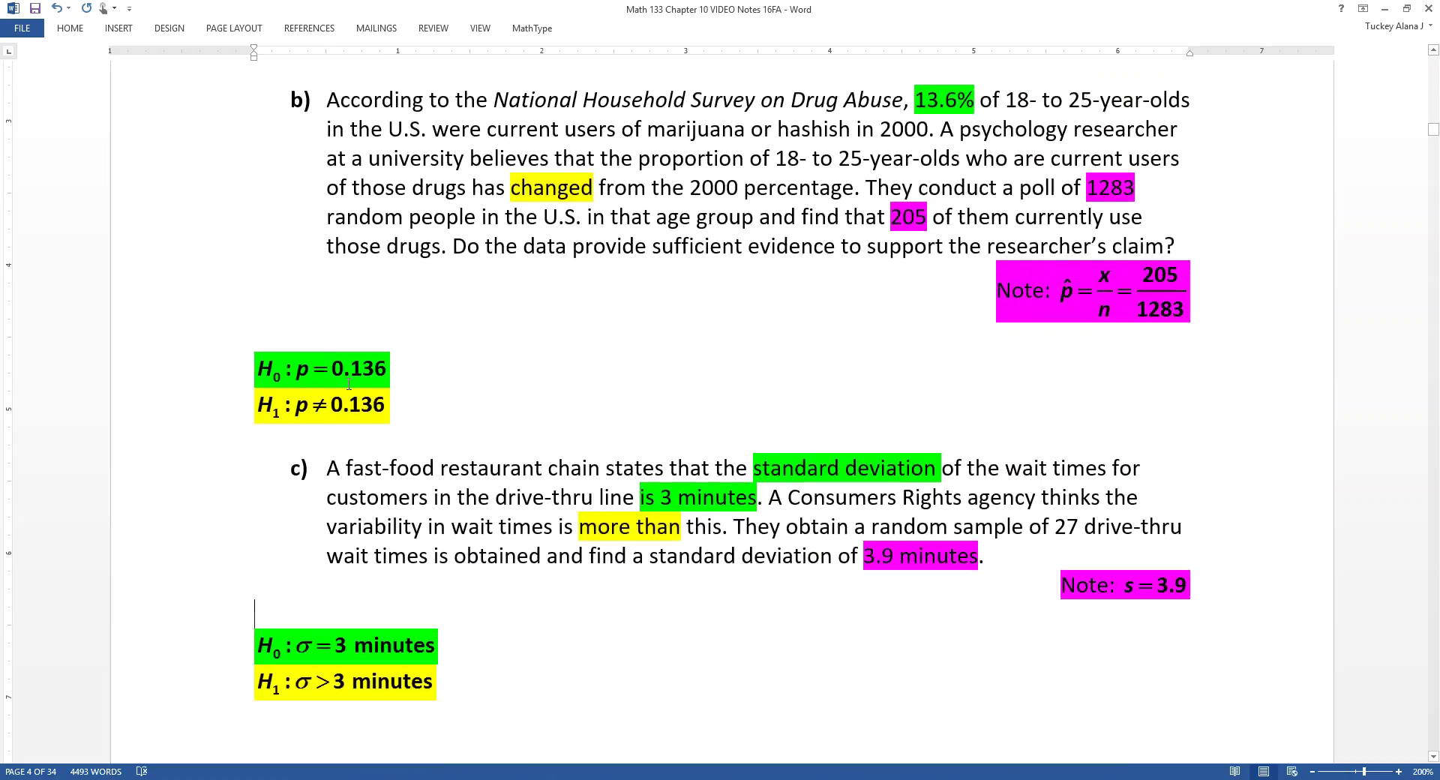
pyautogui.doubleClick(339, 368)
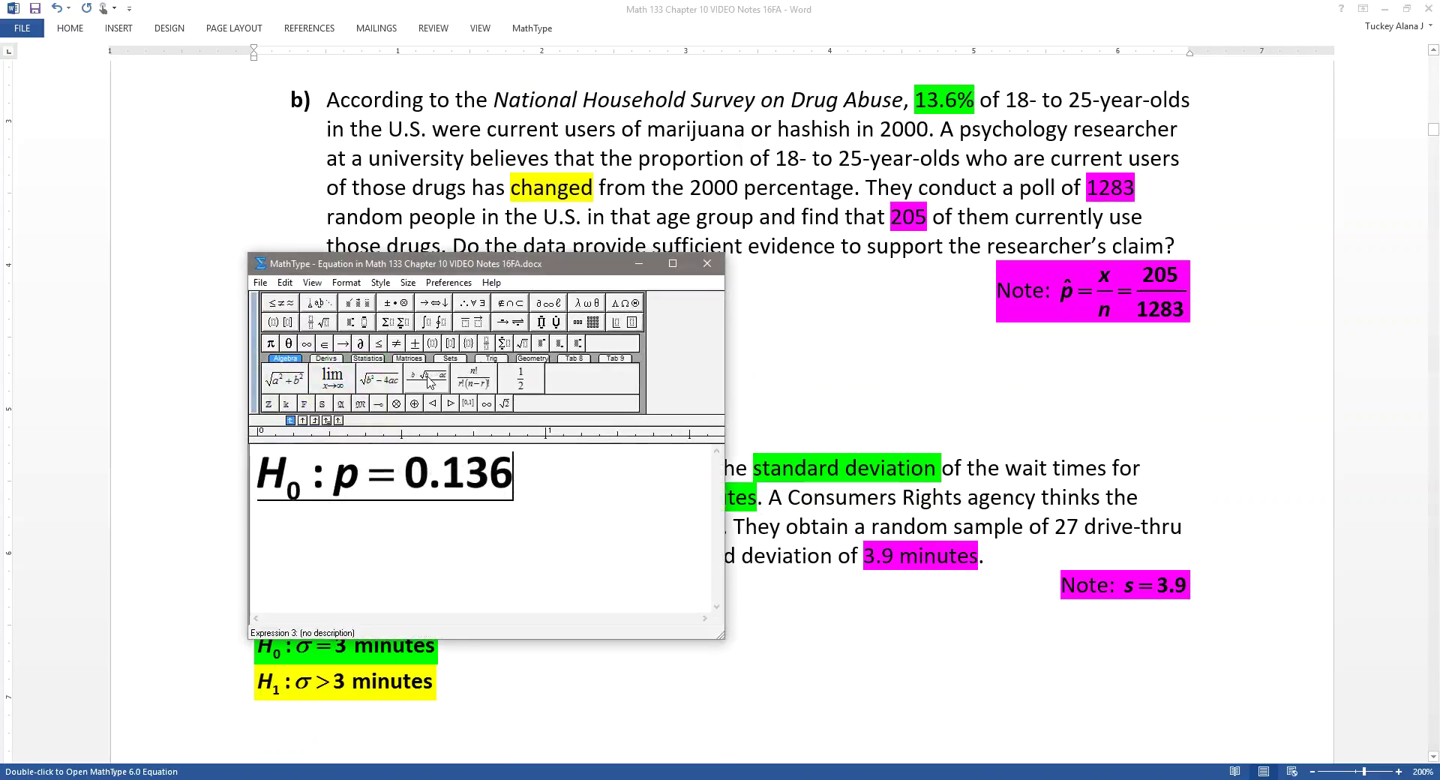
pyautogui.write('= 13.6%')
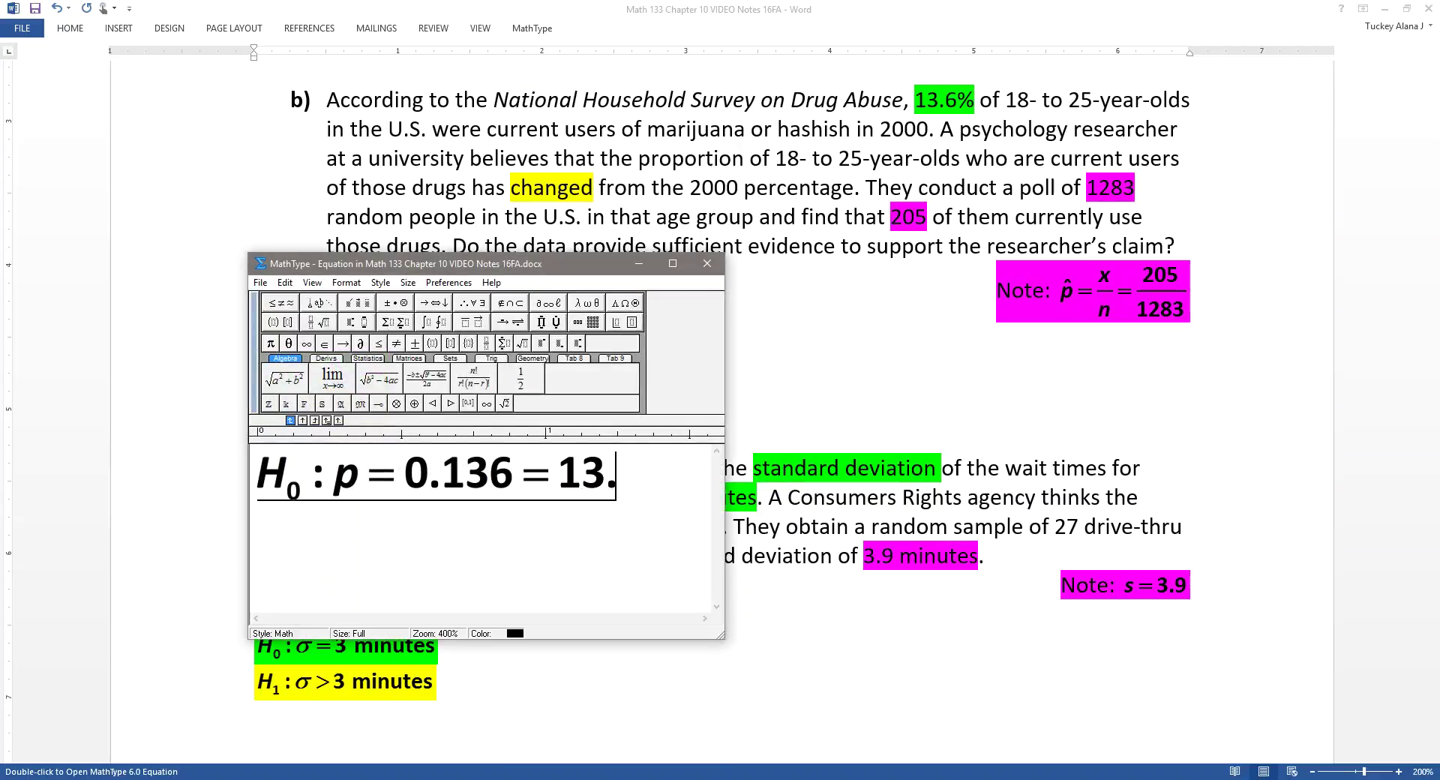
pyautogui.click(707, 263)
# Add (13.6%) in parentheses after 0.136 in part b's H1 equation
pyautogui.doubleClick(324, 414)
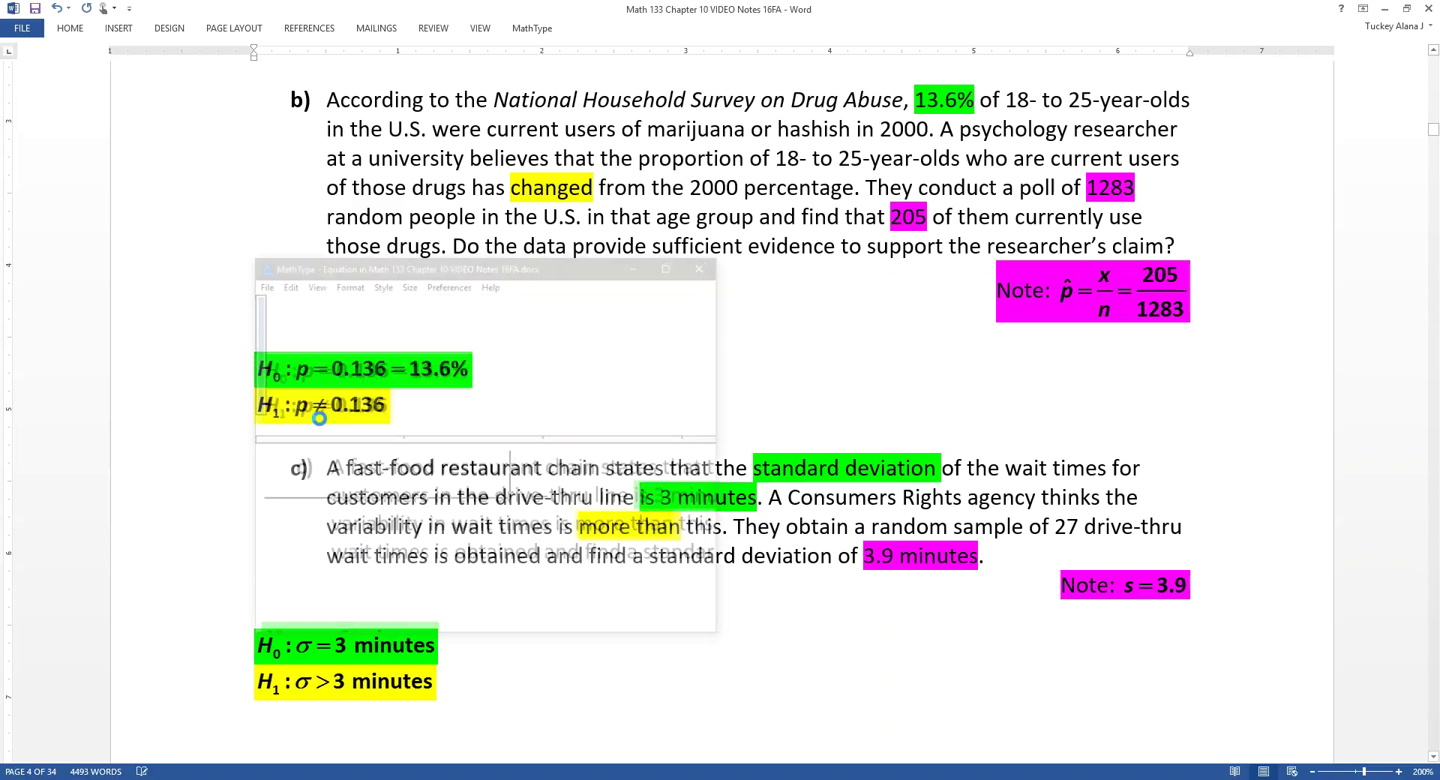
pyautogui.write('=')
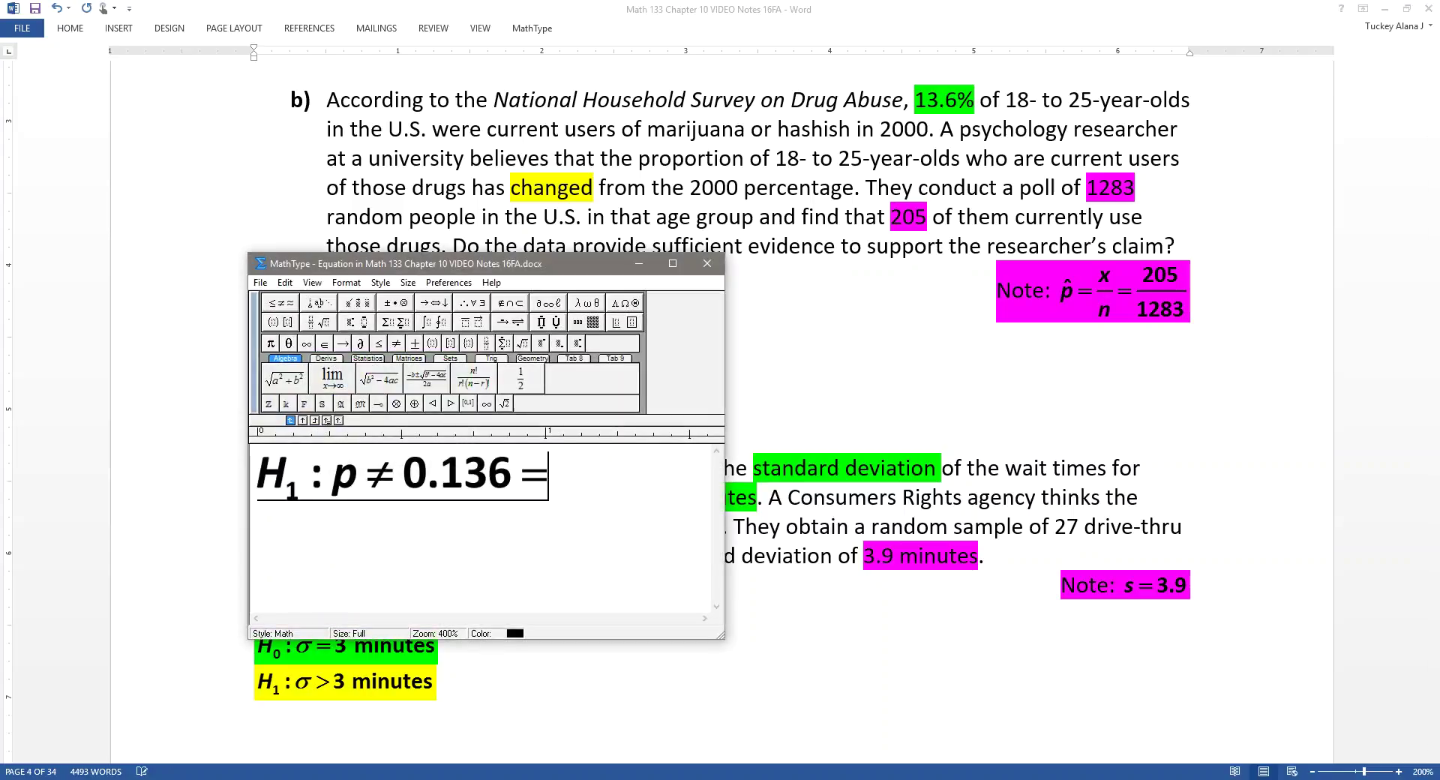
pyautogui.press('BackSpace')
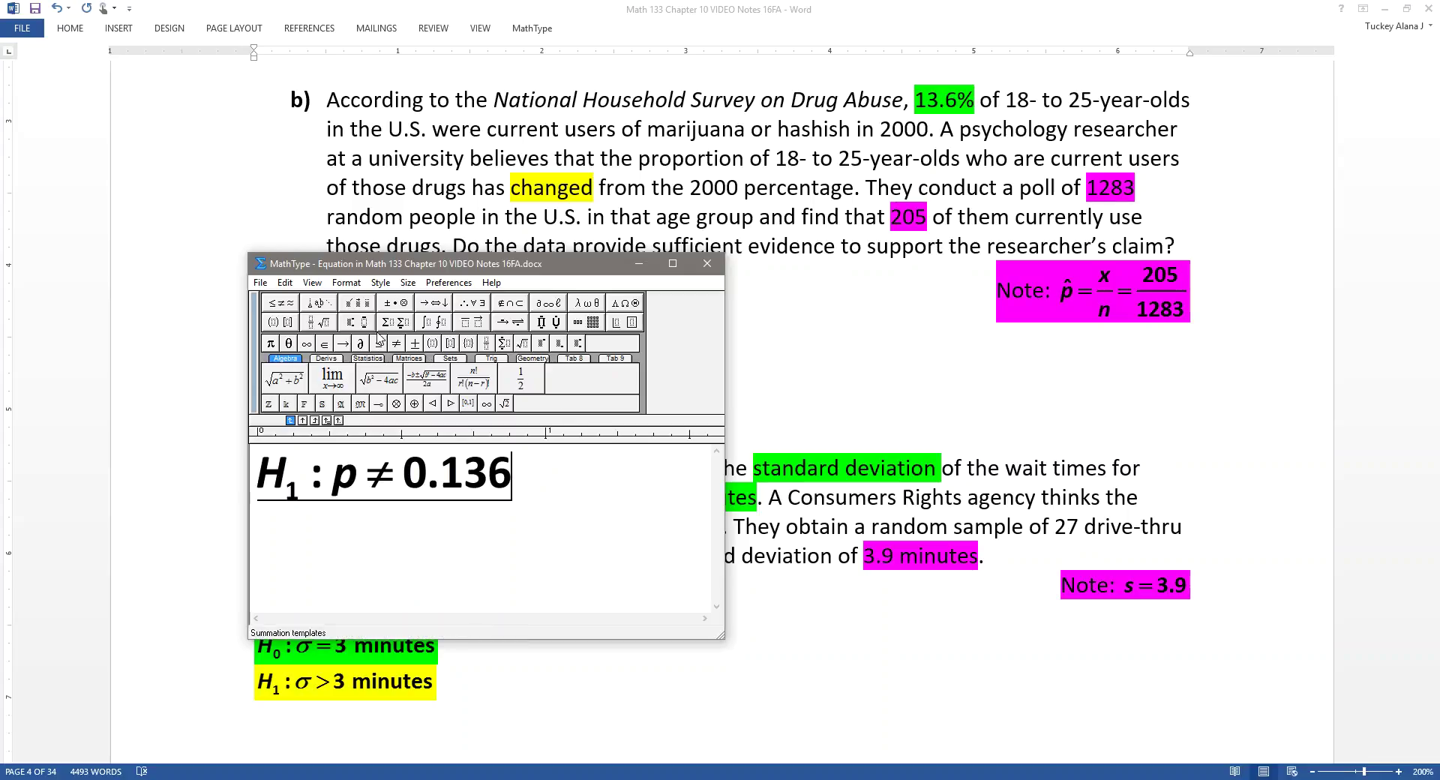
pyautogui.hotkey('ctrl', '9')
pyautogui.write('13.6%')
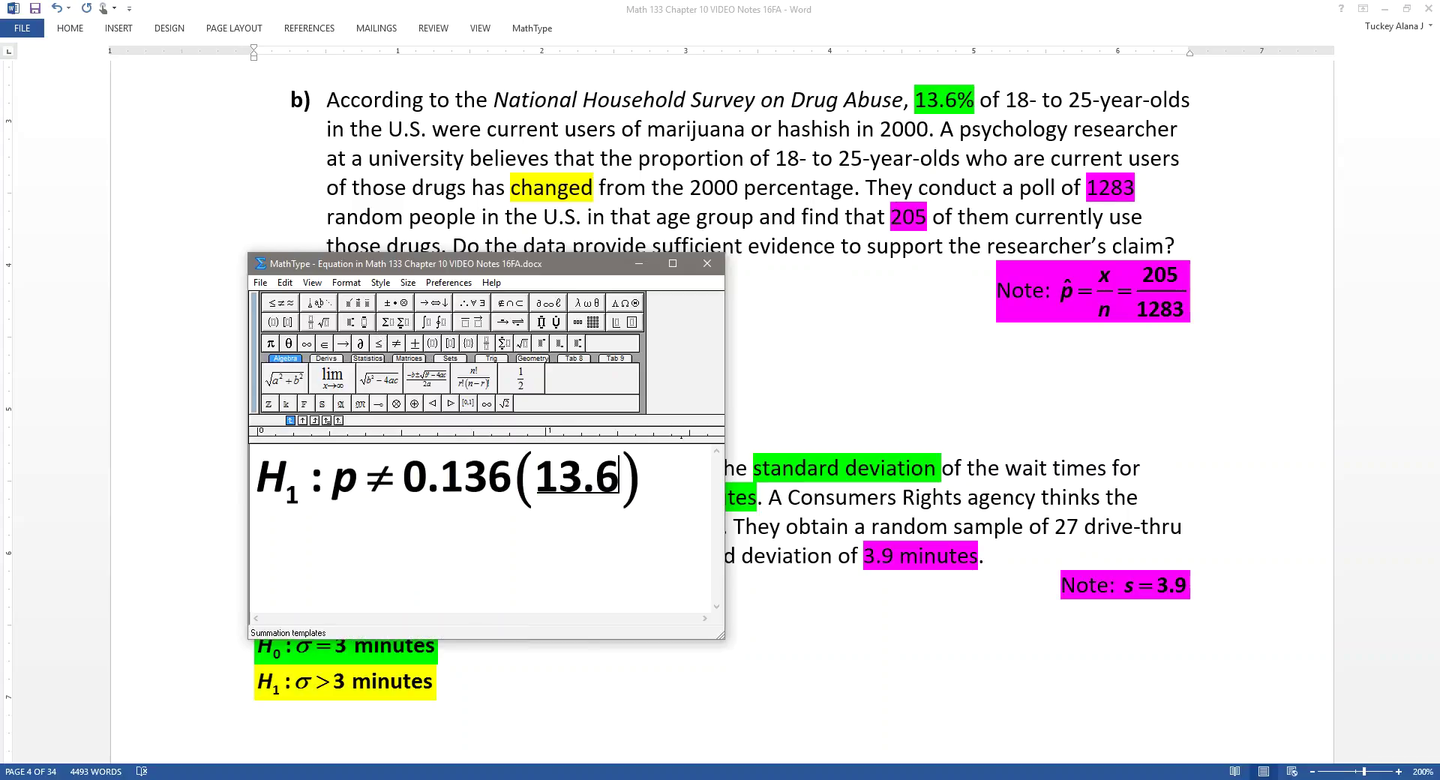
pyautogui.click(707, 268)
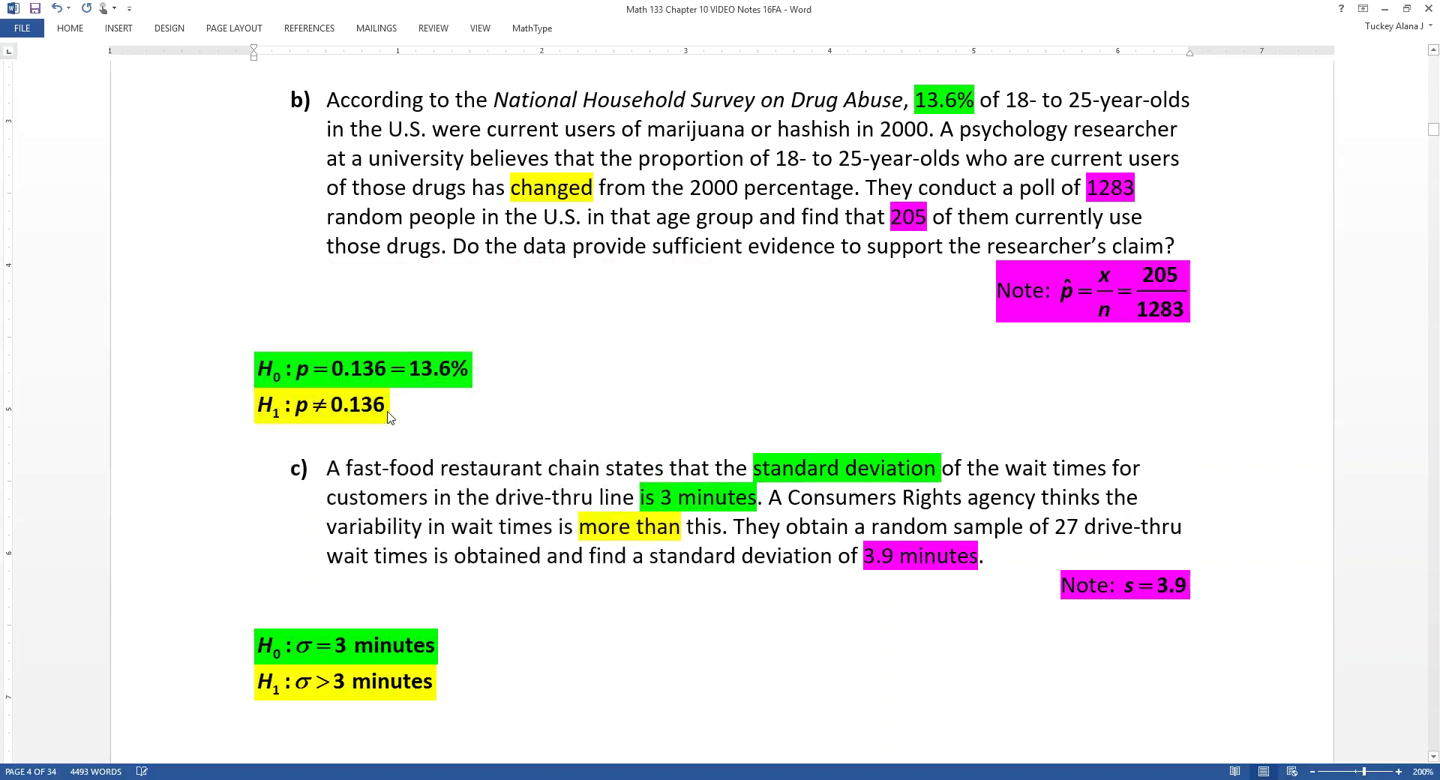
# Rework H0 so it reads p = 0.136(13.6%), wrapping the percentage in parentheses
pyautogui.doubleClick(199, 364)
pyautogui.moveTo(559, 484); pyautogui.dragTo(678, 484)
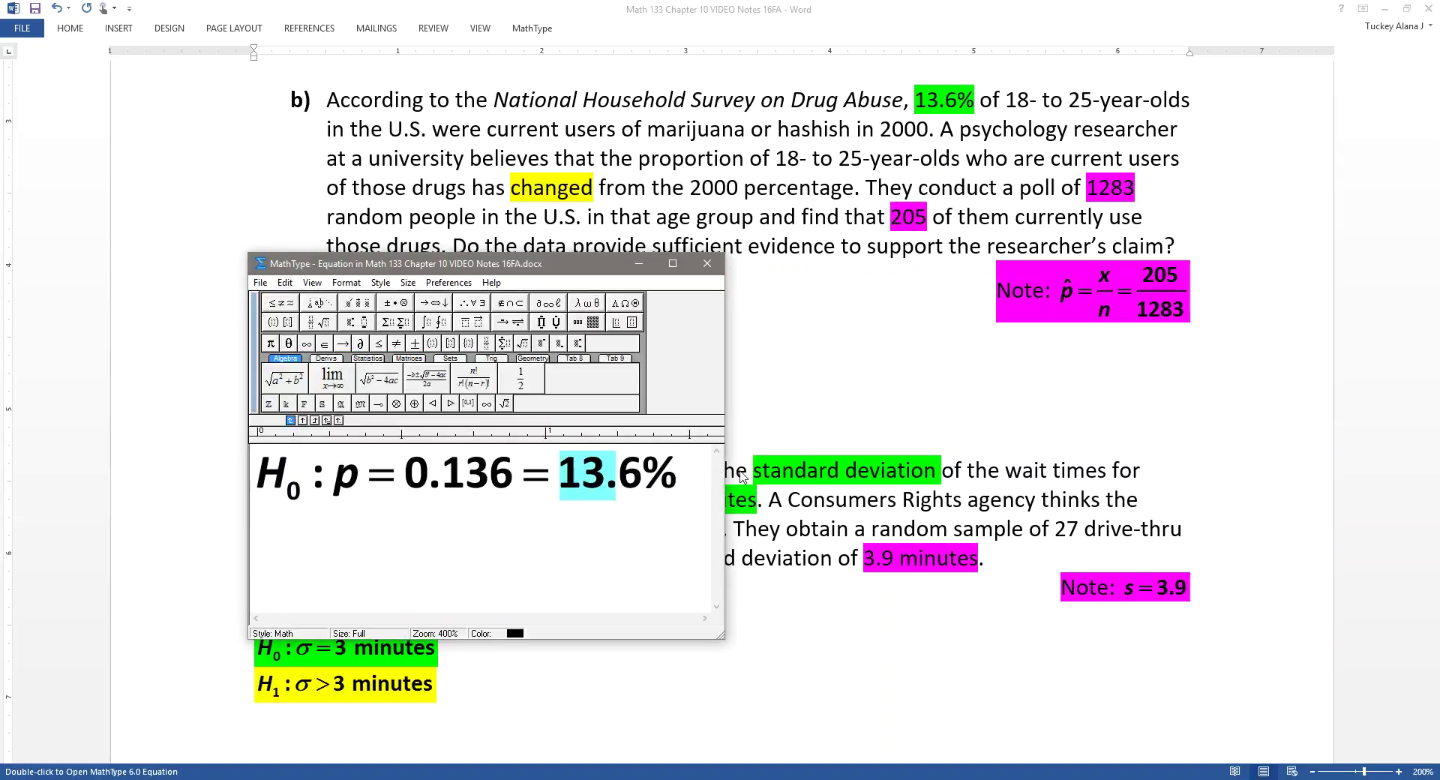
pyautogui.hotkey('ctrl', '9')
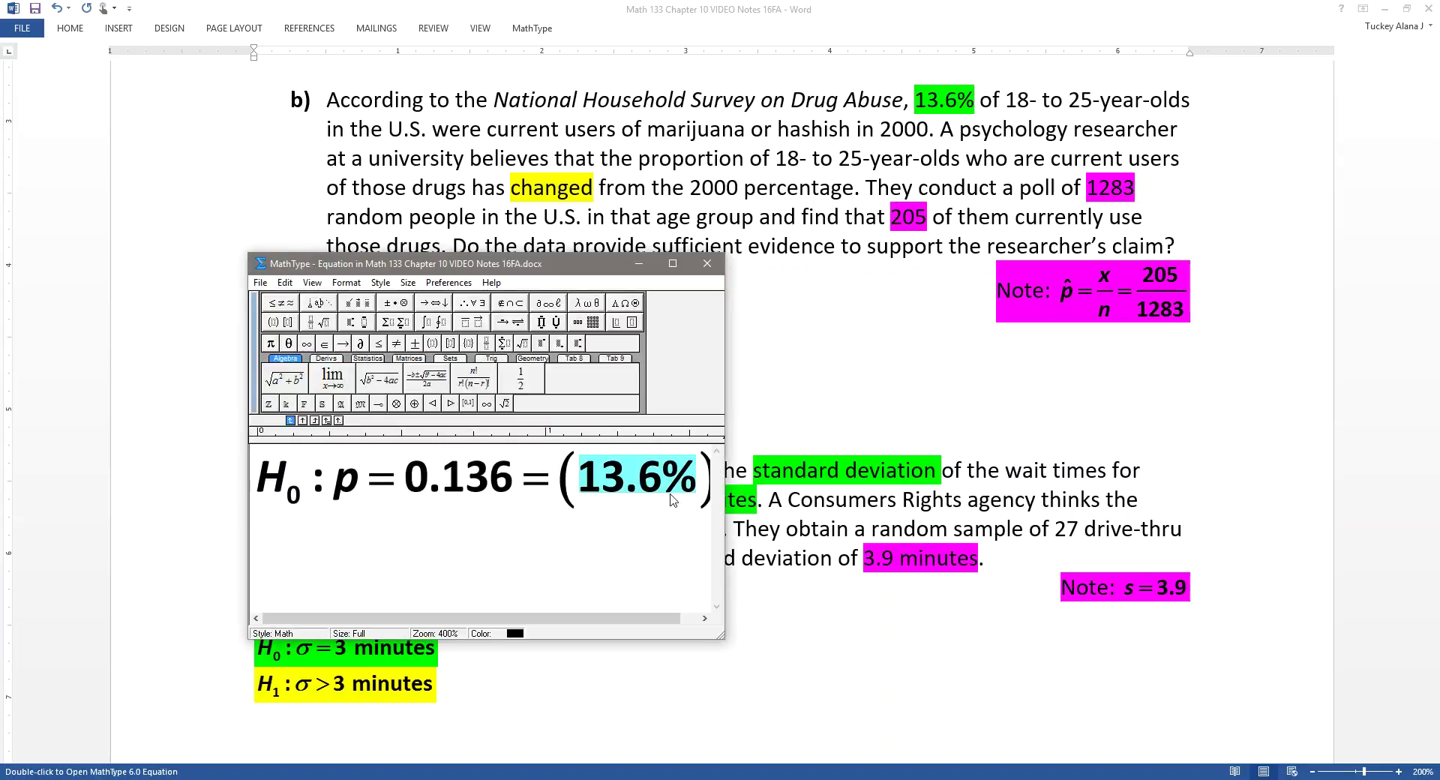
pyautogui.click(560, 491)
pyautogui.press('BackSpace')
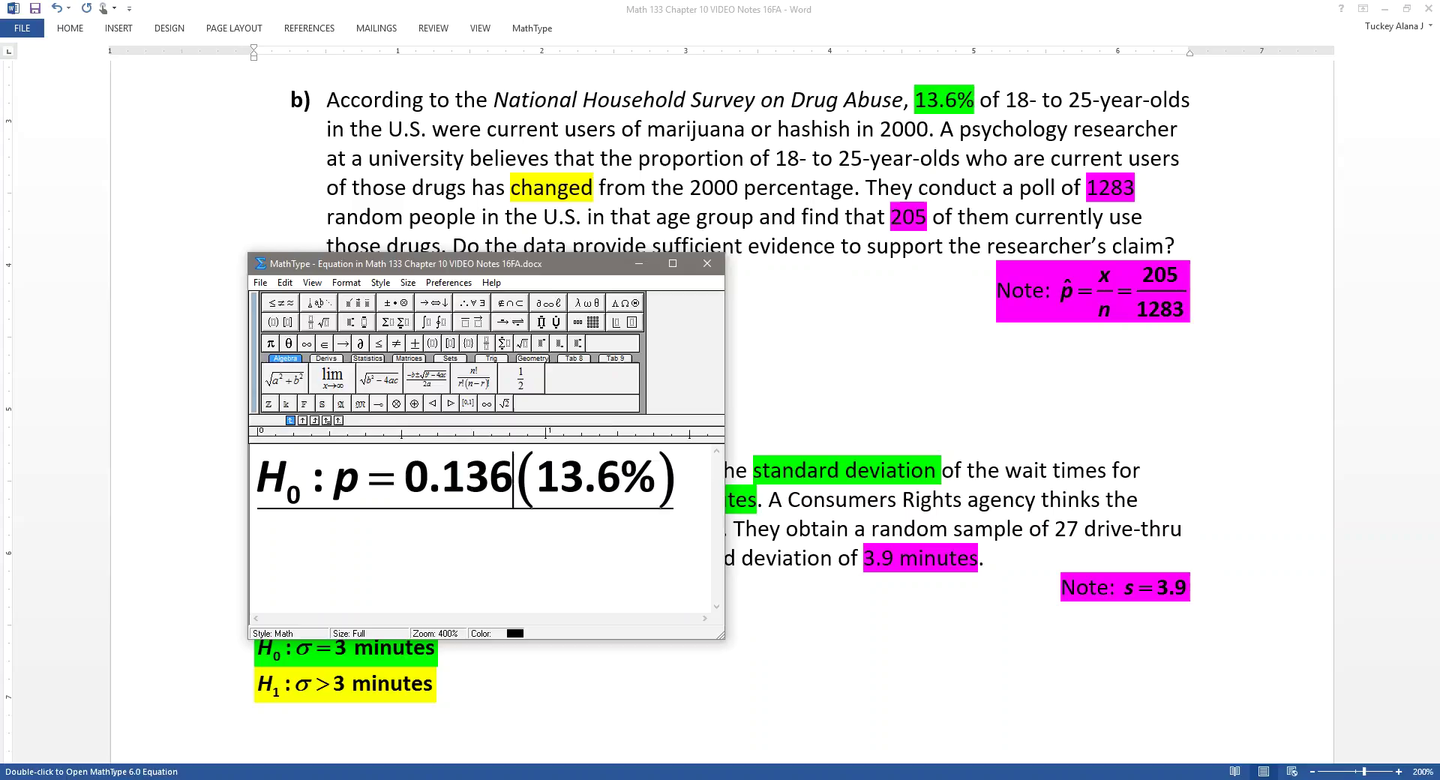
pyautogui.click(707, 264)
pyautogui.click(483, 349)
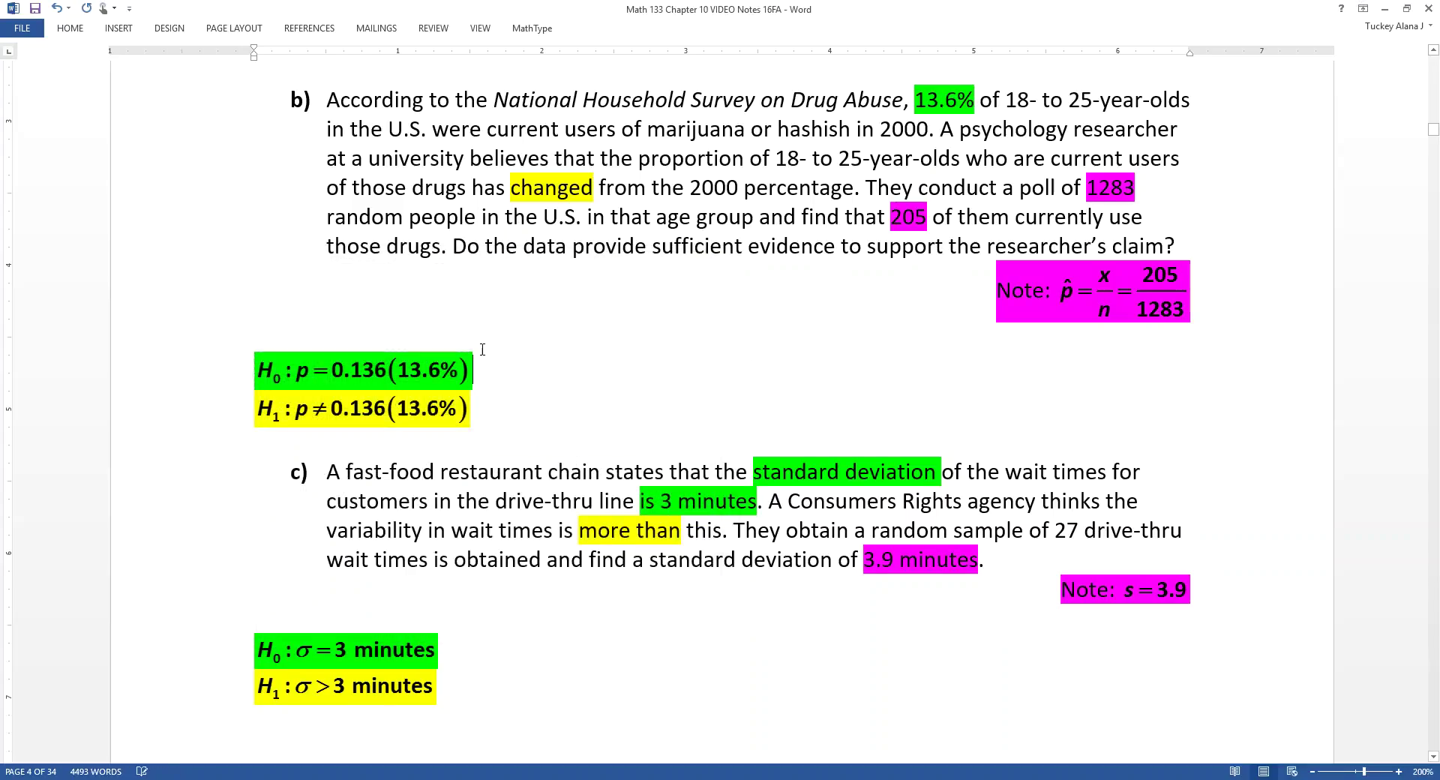